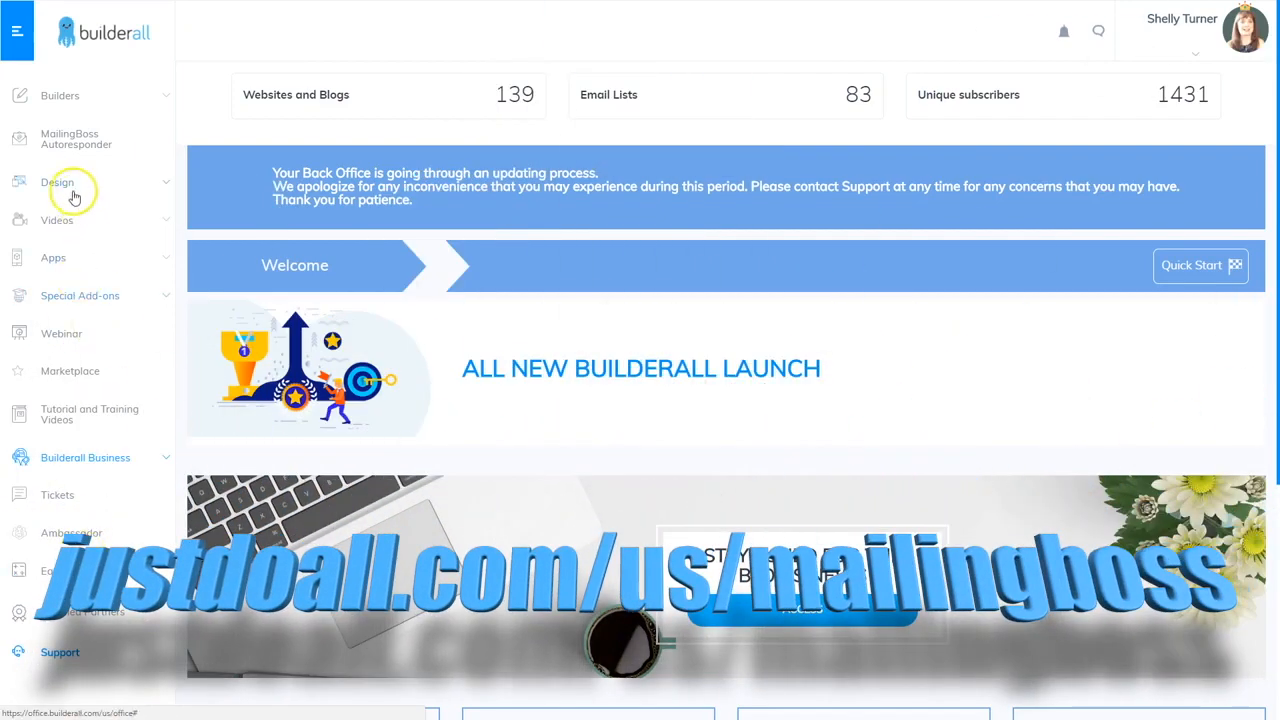
# Step: Open the MailingBoss autoresponder and go to its workflow builder
pyautogui.click(68, 135)
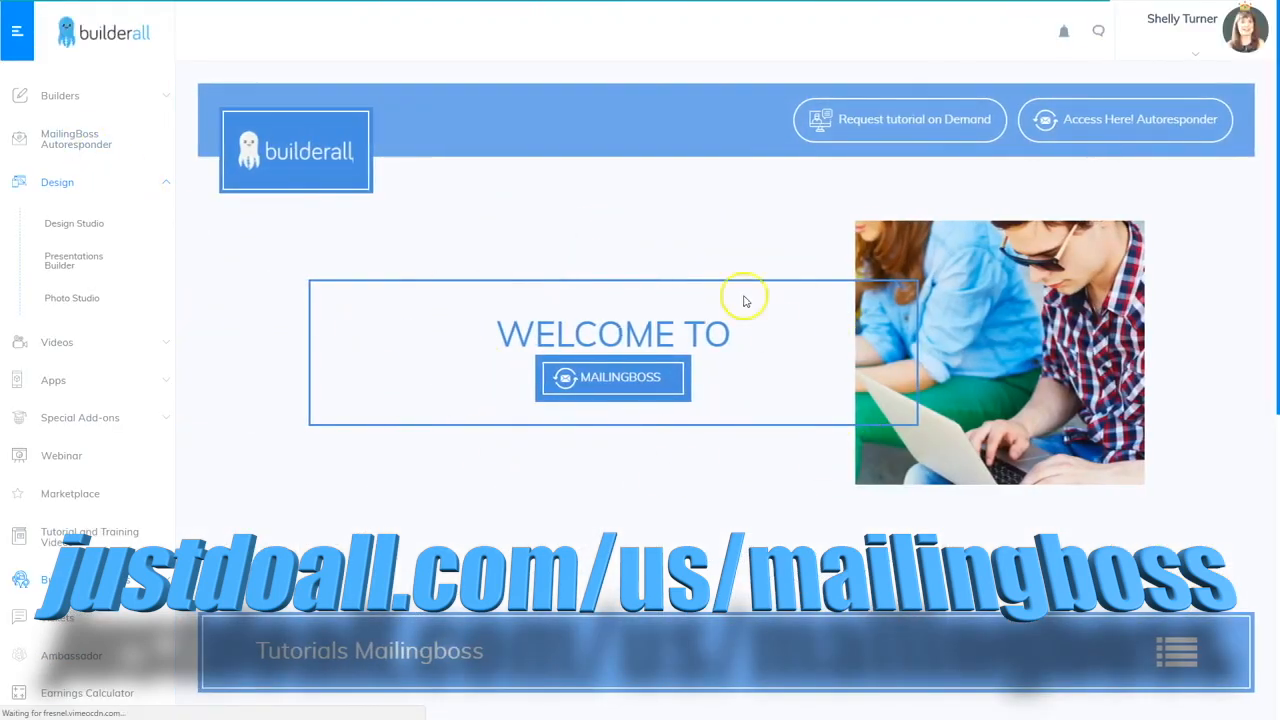
pyautogui.click(603, 388)
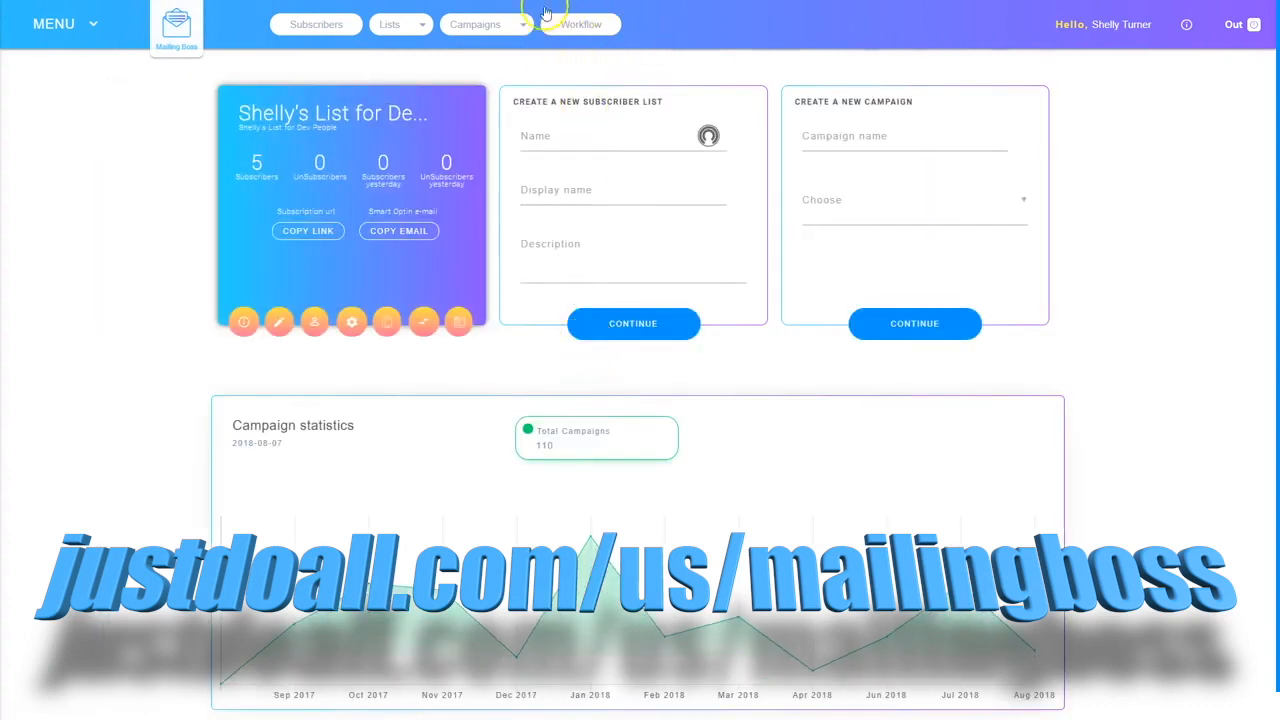
pyautogui.click(587, 26)
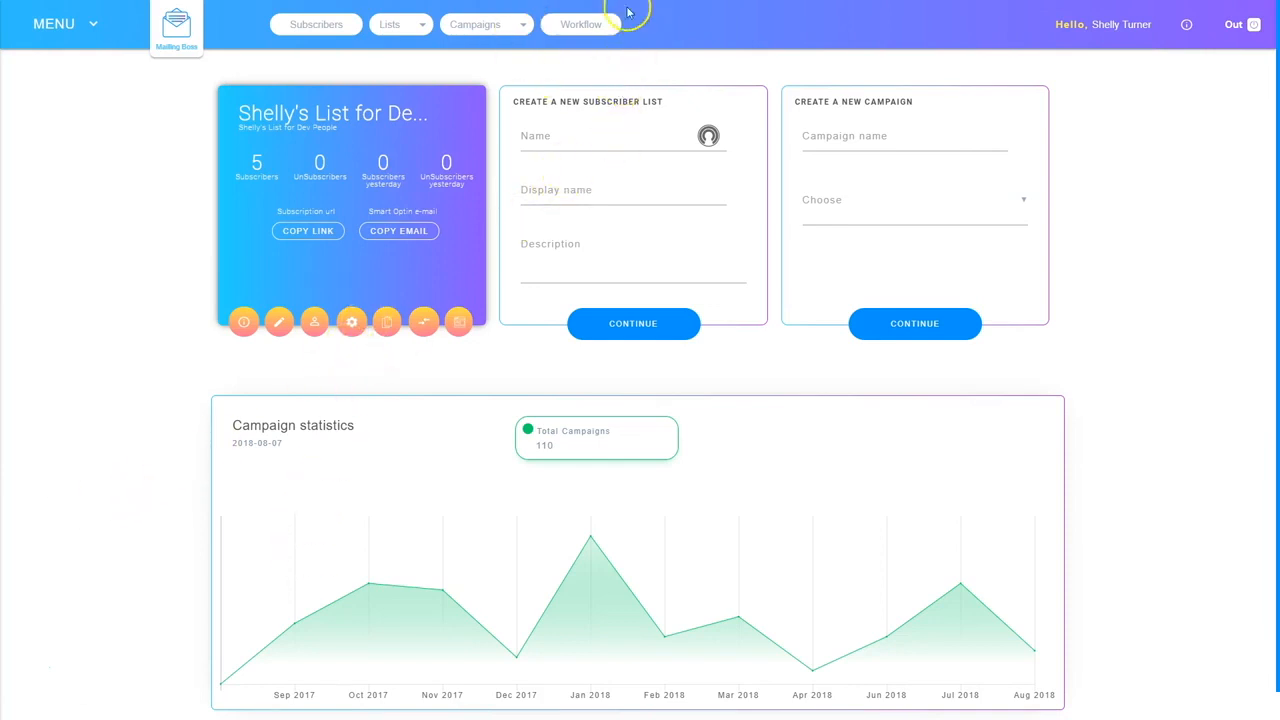
pyautogui.click(583, 25)
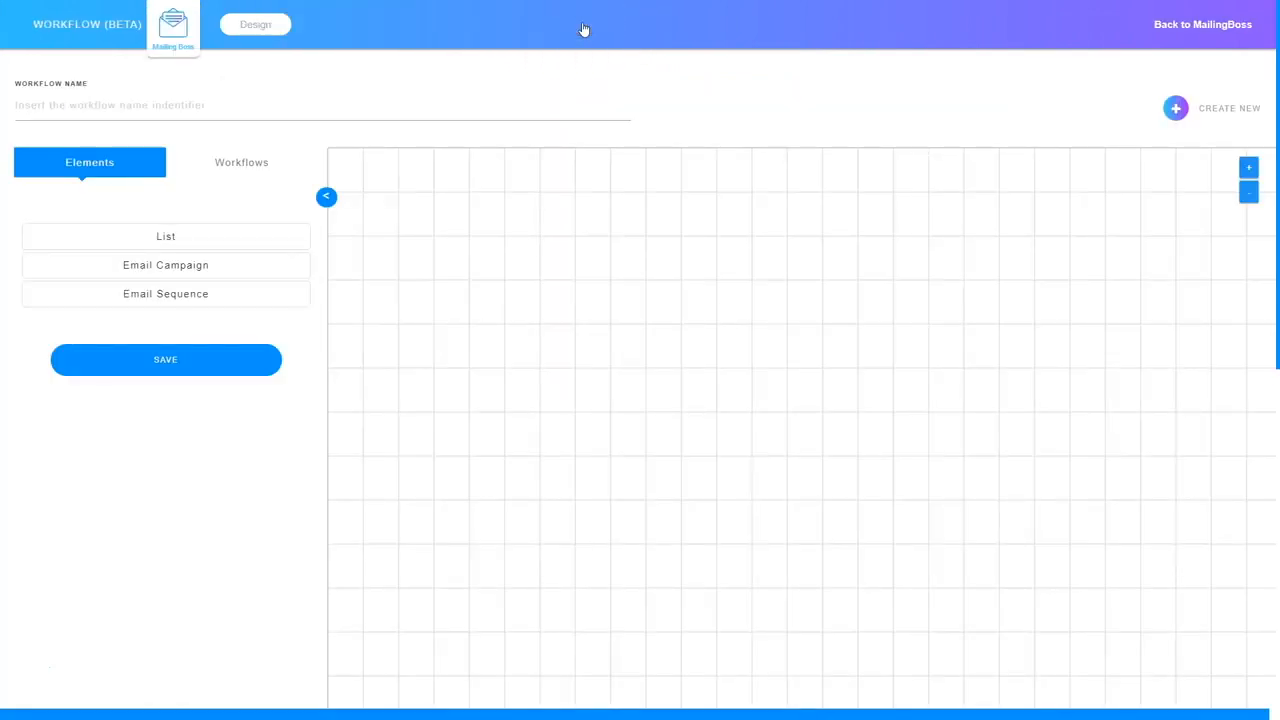
# Step: Name the workflow with the owner's first name plus "Training Workflow" and place a List element on the canvas
pyautogui.click(36, 105)
pyautogui.write("Shelly's Training Workflow")
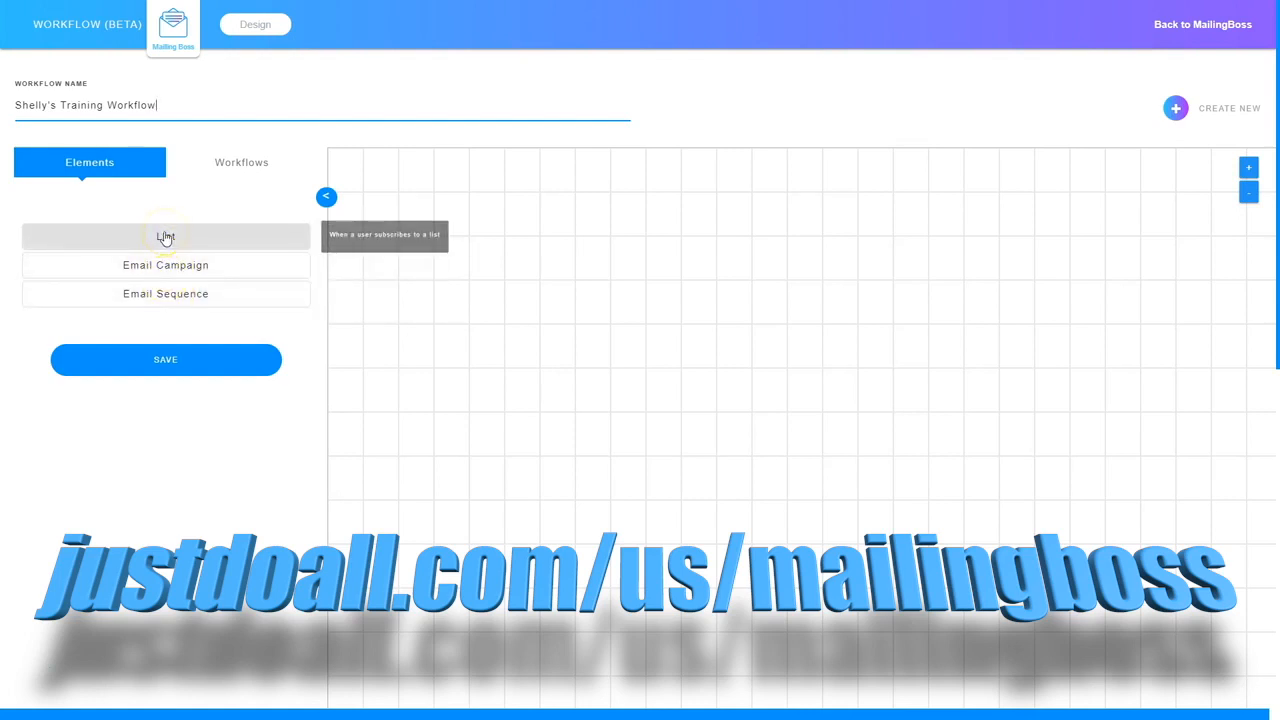
pyautogui.moveTo(163, 234); pyautogui.dragTo(660, 231)
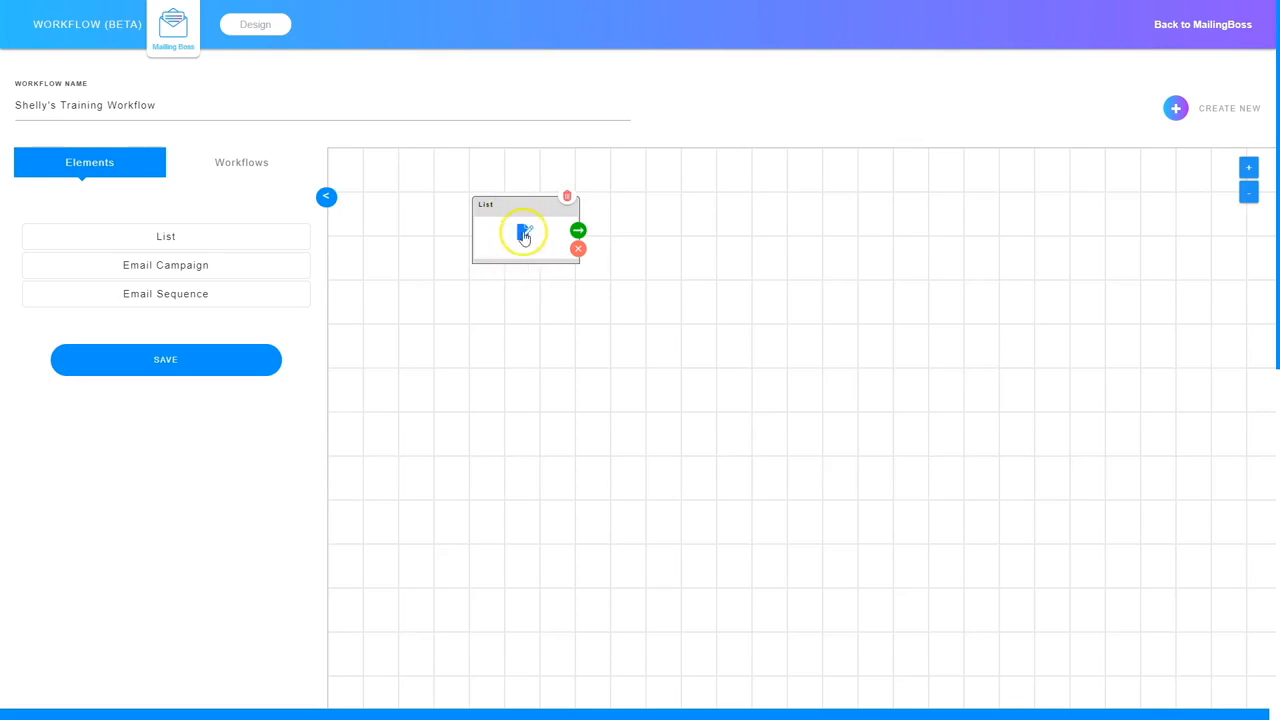
# Step: Start a new subscriber list for the List element, using the owner's first name plus "Training Workflow List" as name, display name and description
pyautogui.click(523, 233)
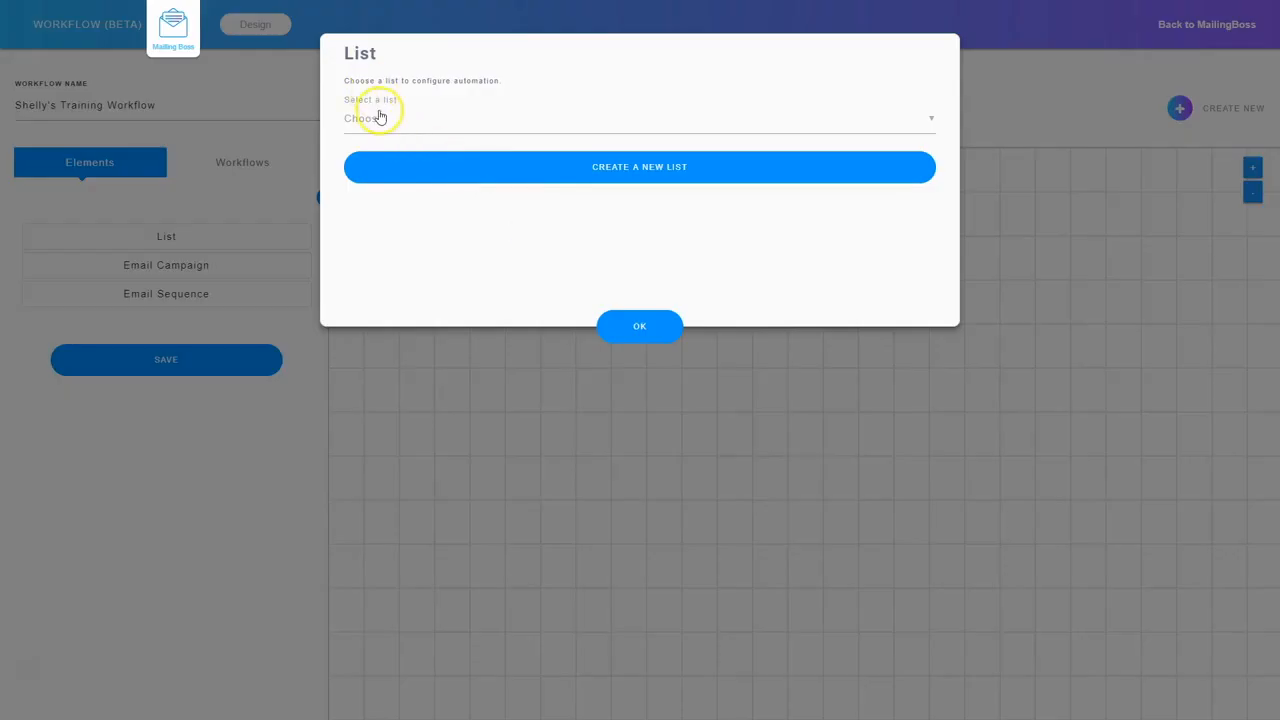
pyautogui.click(623, 167)
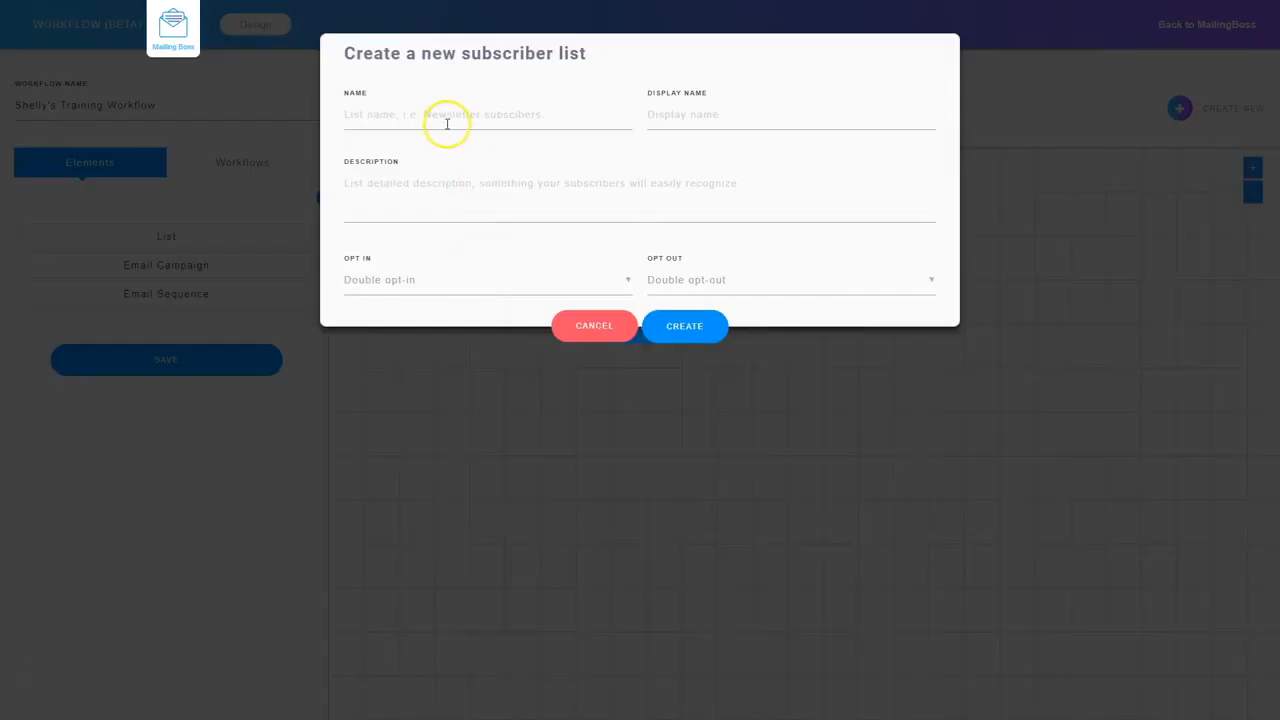
pyautogui.click(445, 117)
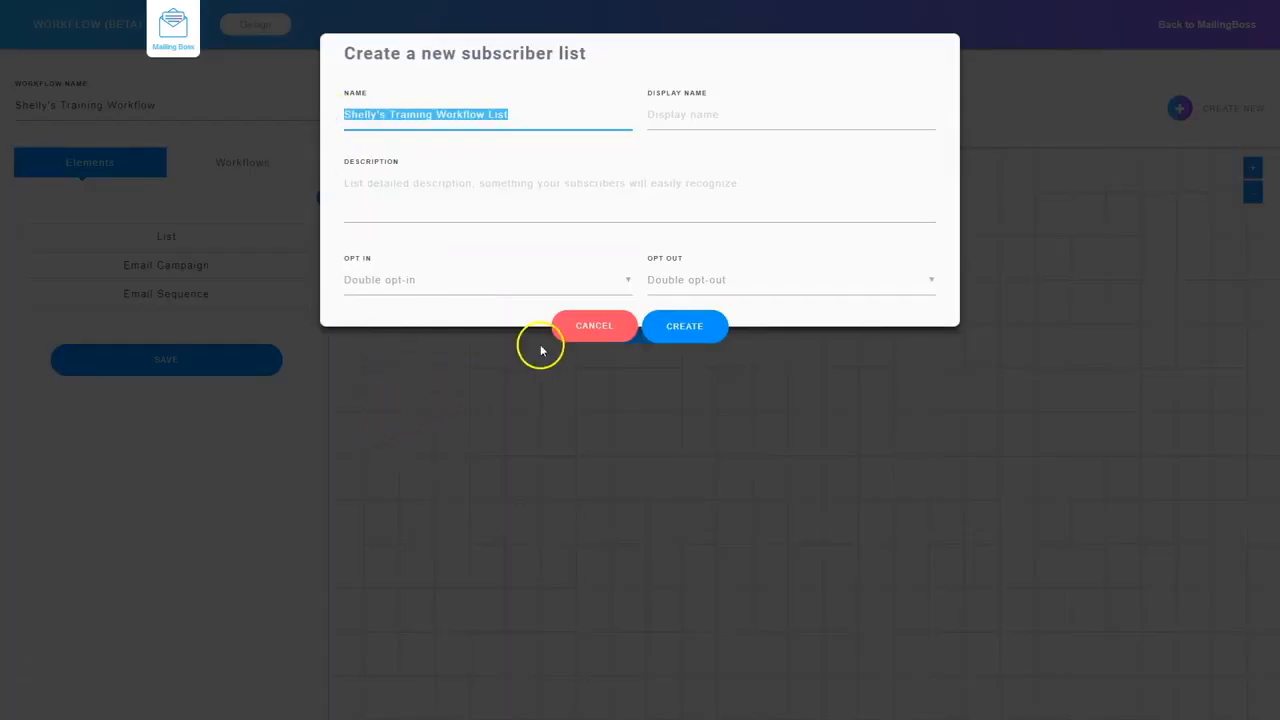
pyautogui.click(705, 117)
pyautogui.write("Shelly's Training Workflow List")
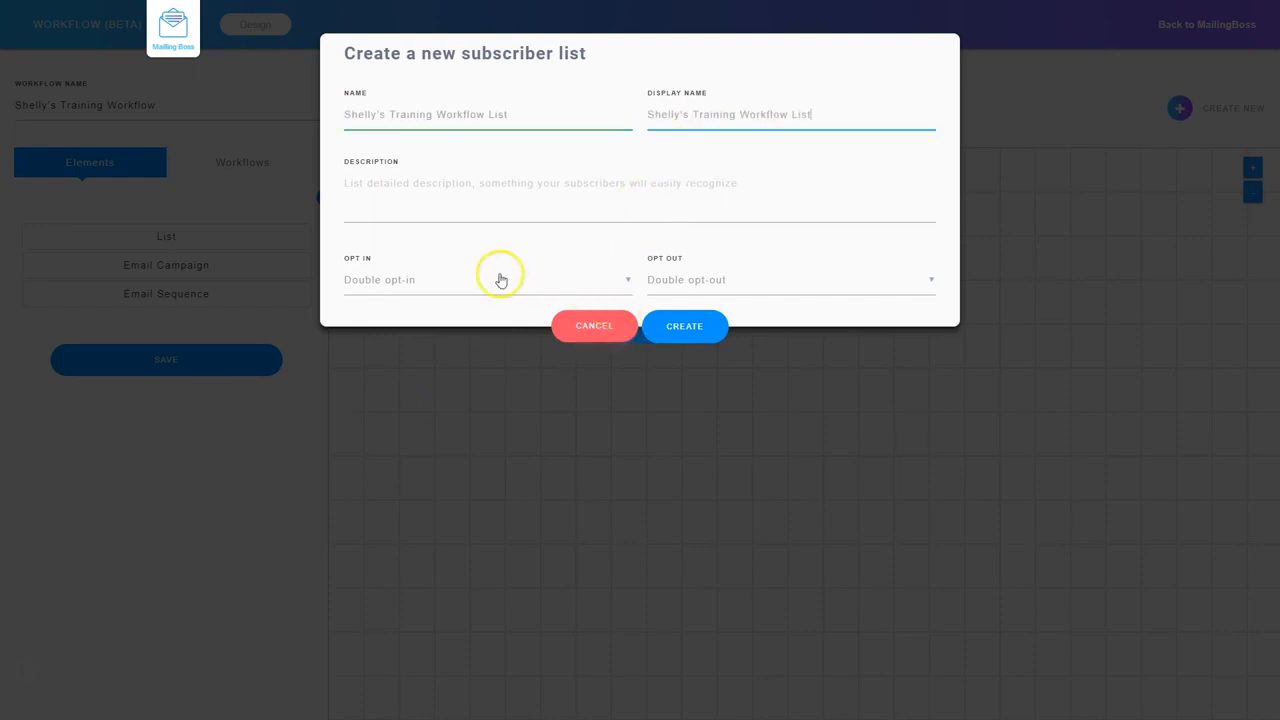
pyautogui.click(401, 177)
pyautogui.write("Shelly's Training Workflow List")
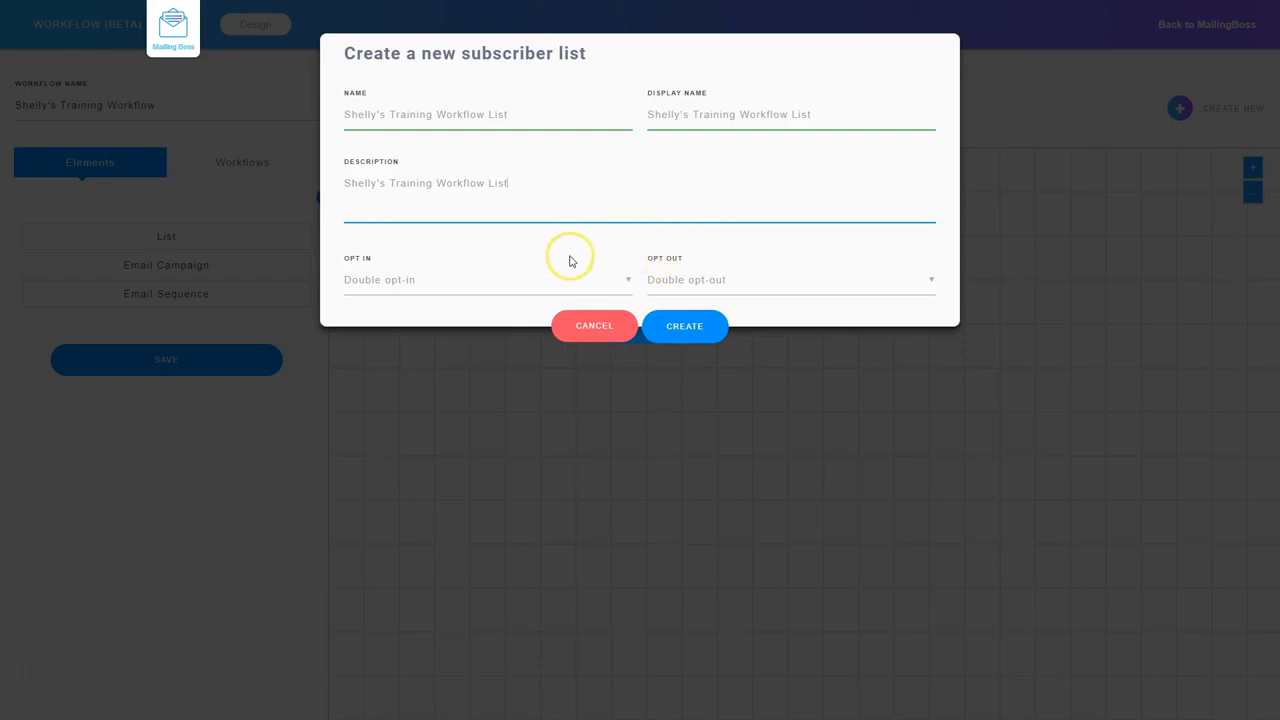
# Step: Set the new subscriber list to Single opt-in and Single opt-out and create it
pyautogui.click(417, 275)
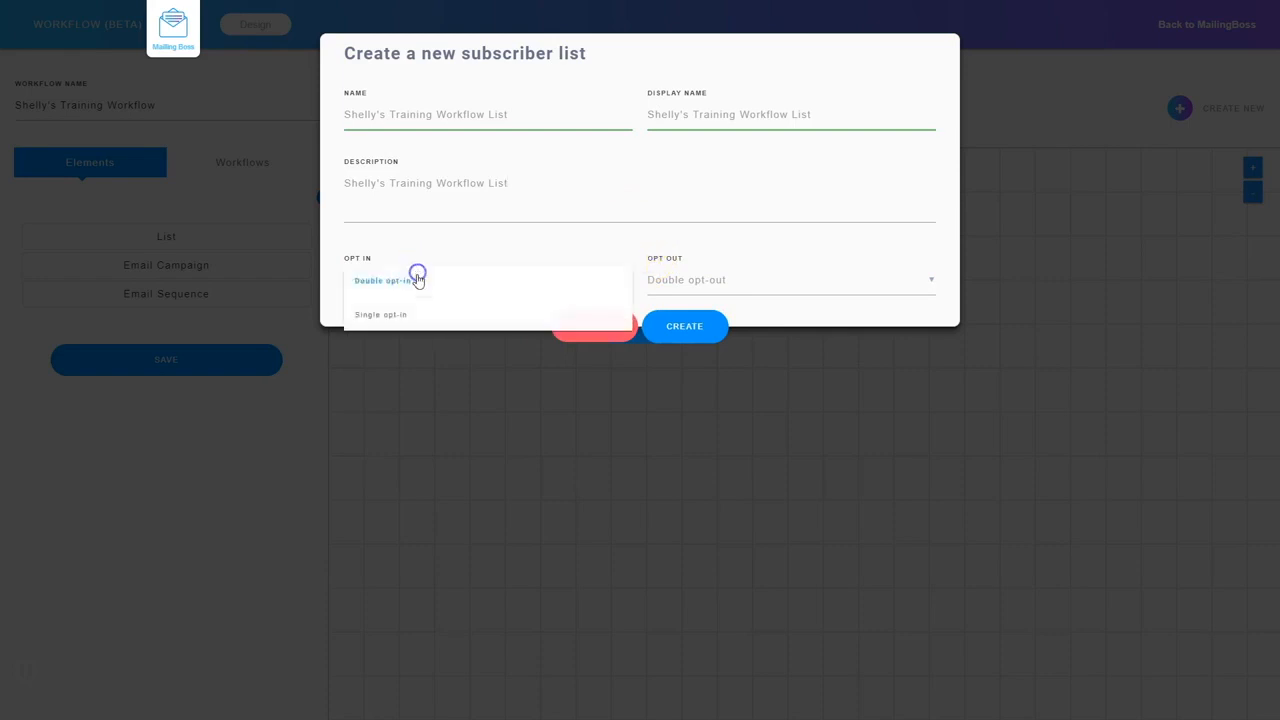
pyautogui.click(417, 310)
pyautogui.click(680, 284)
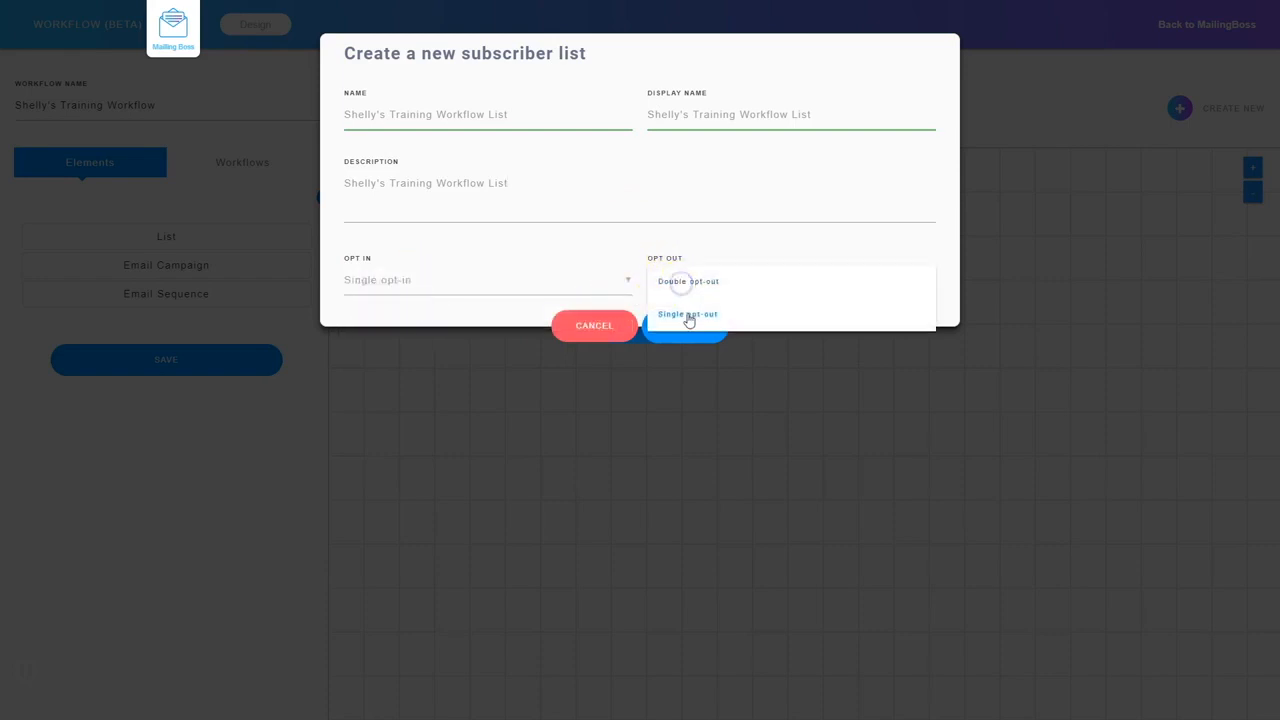
pyautogui.click(688, 312)
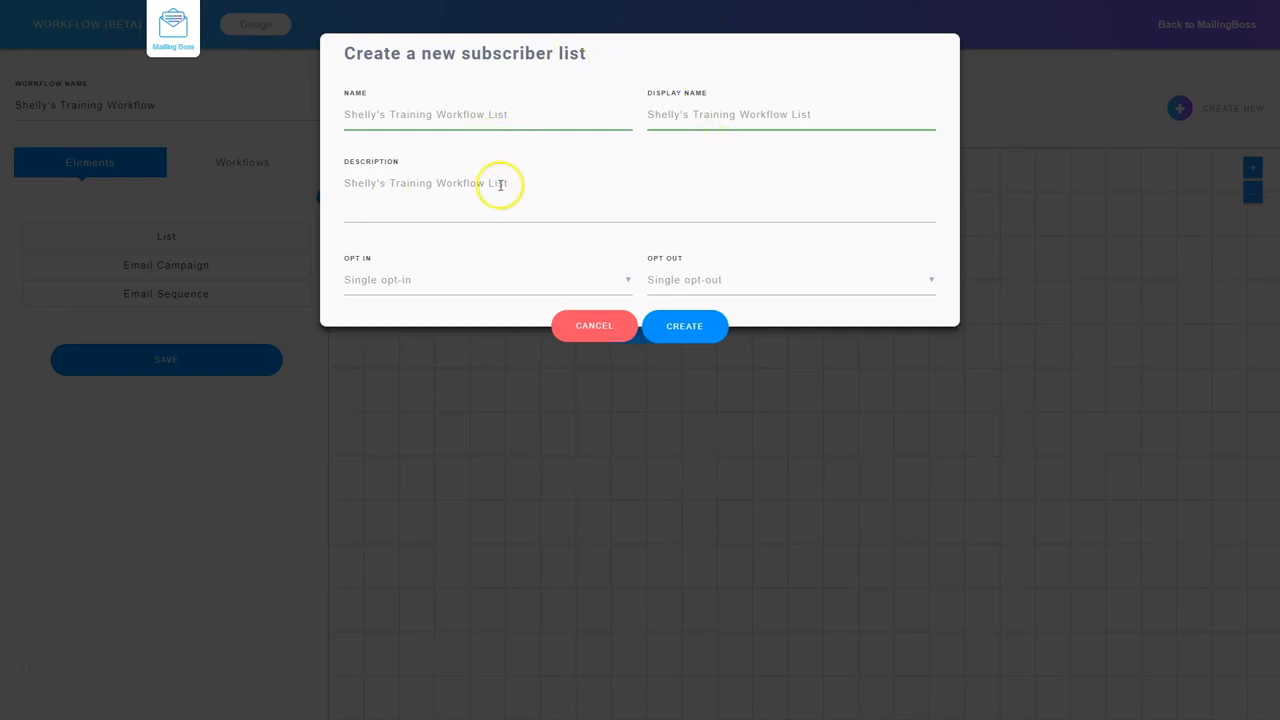
pyautogui.click(683, 330)
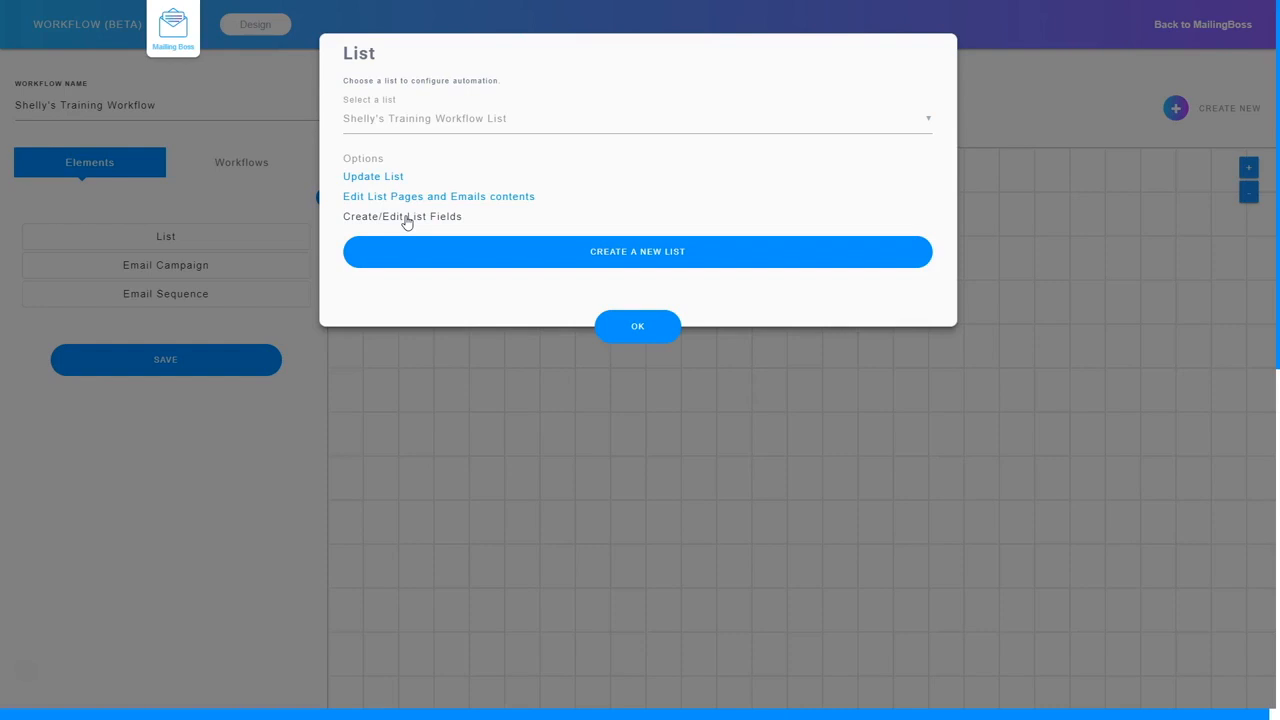
# Step: Confirm the new subscriber list for the List element and save the workflow
pyautogui.click(414, 220)
pyautogui.click(638, 328)
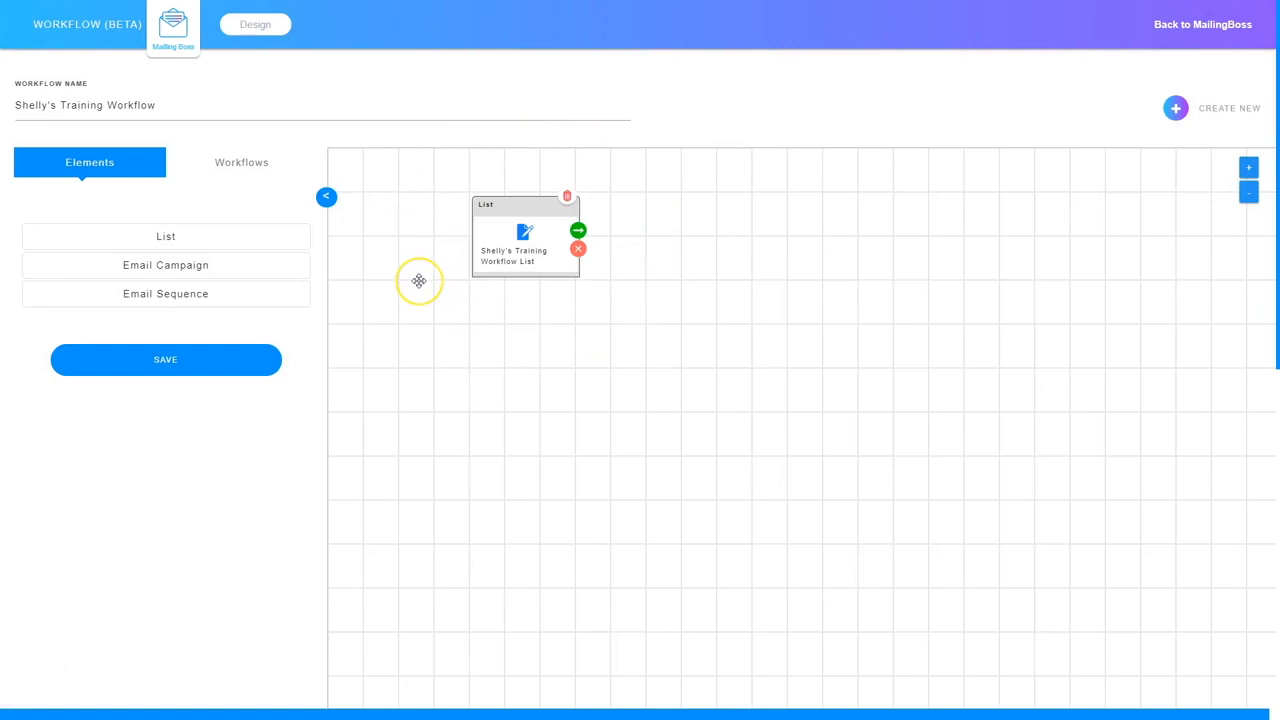
pyautogui.click(143, 360)
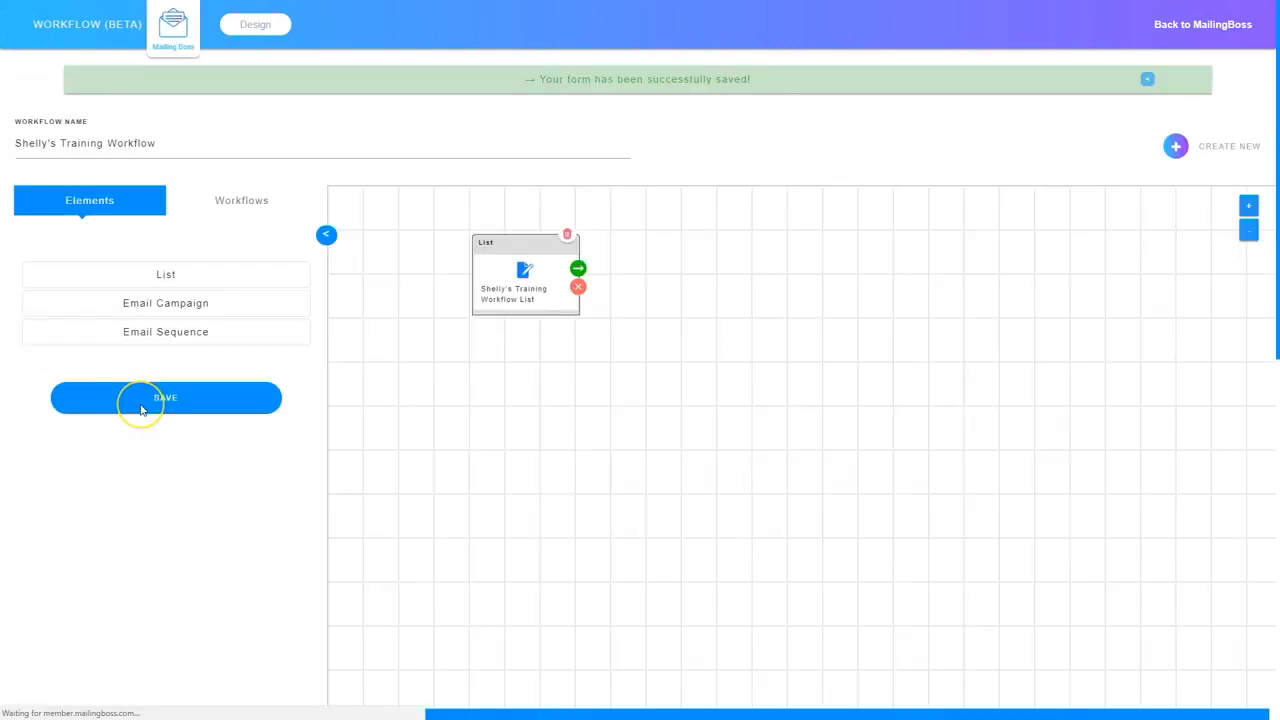
pyautogui.click(152, 404)
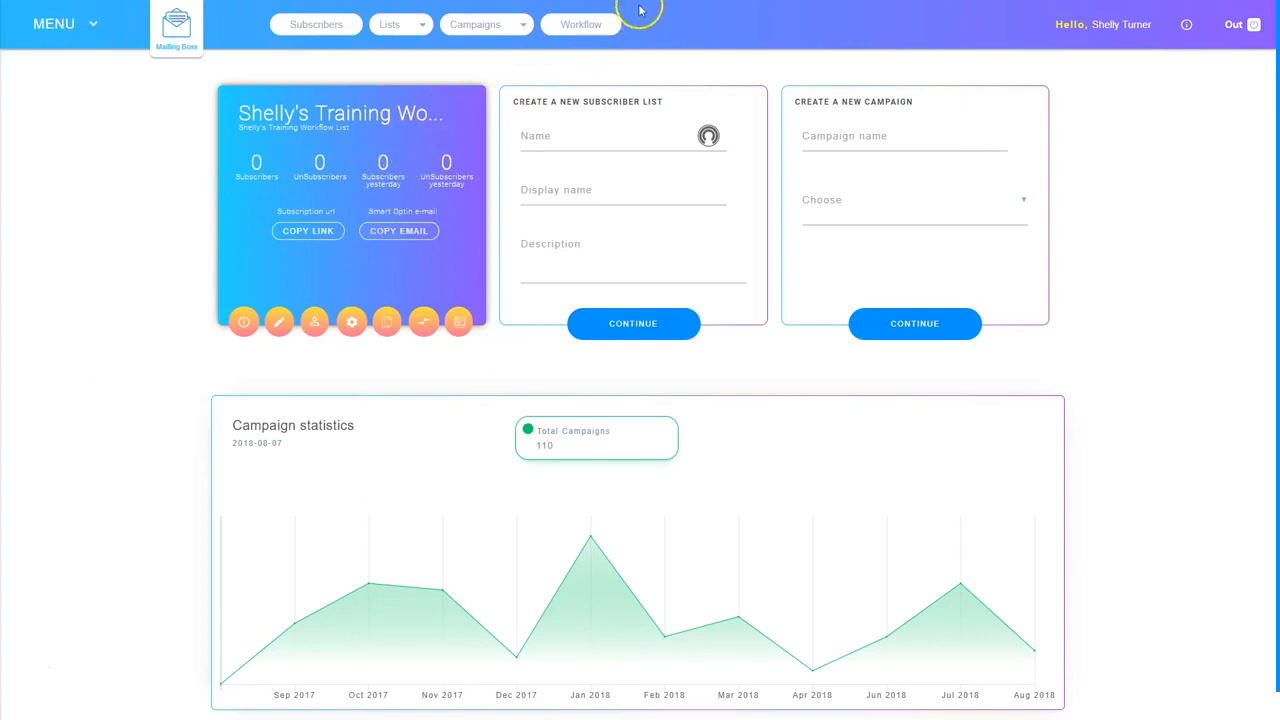
# Step: Return to the workflow builder and load the saved training workflow
pyautogui.click(581, 24)
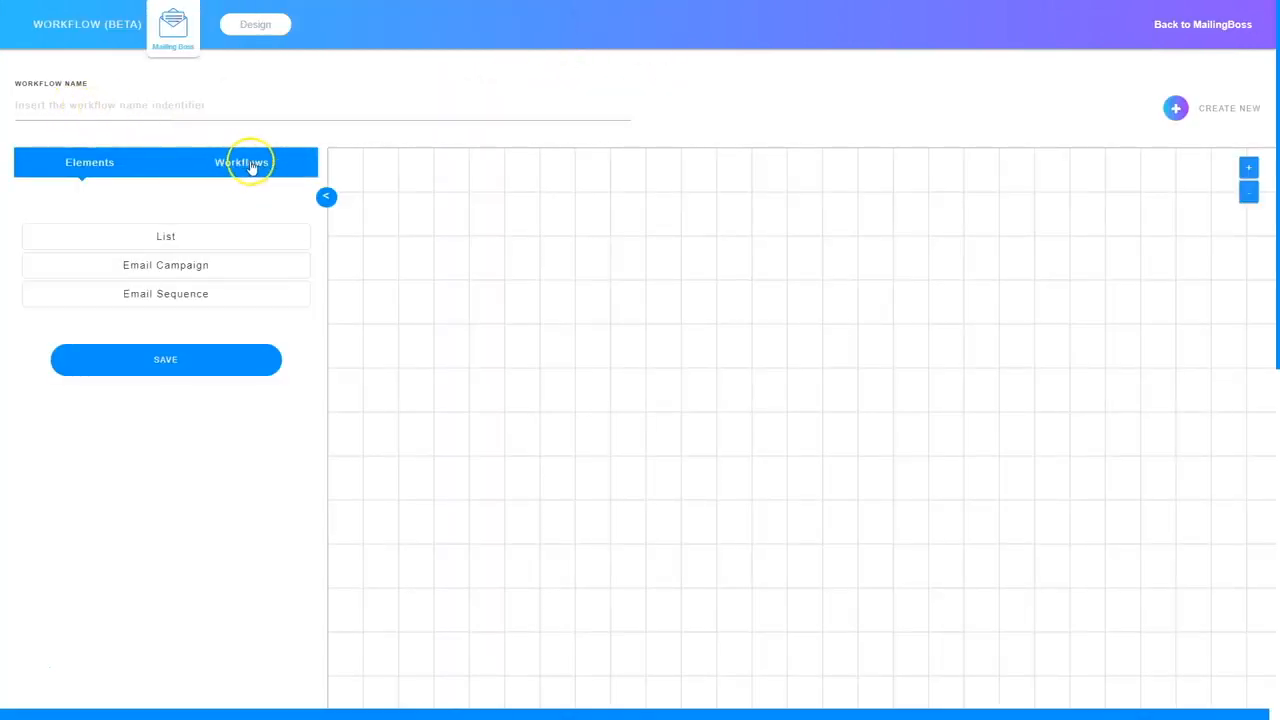
pyautogui.click(250, 165)
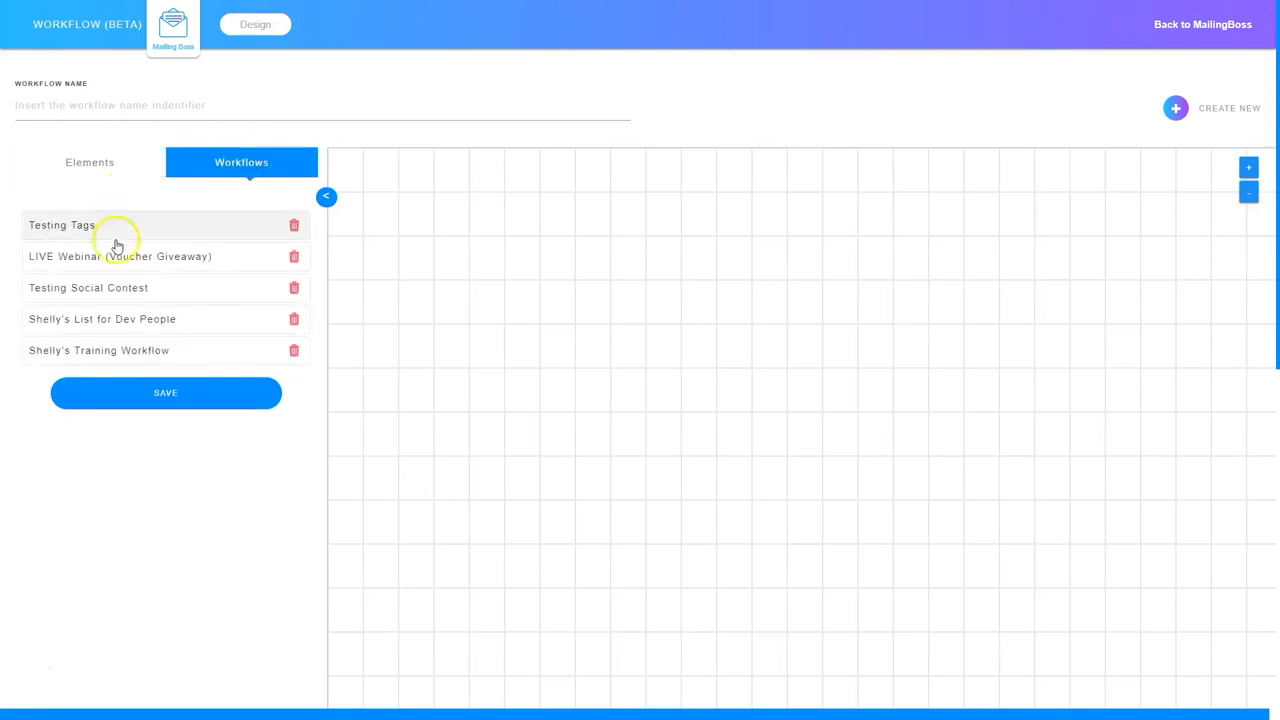
pyautogui.click(130, 352)
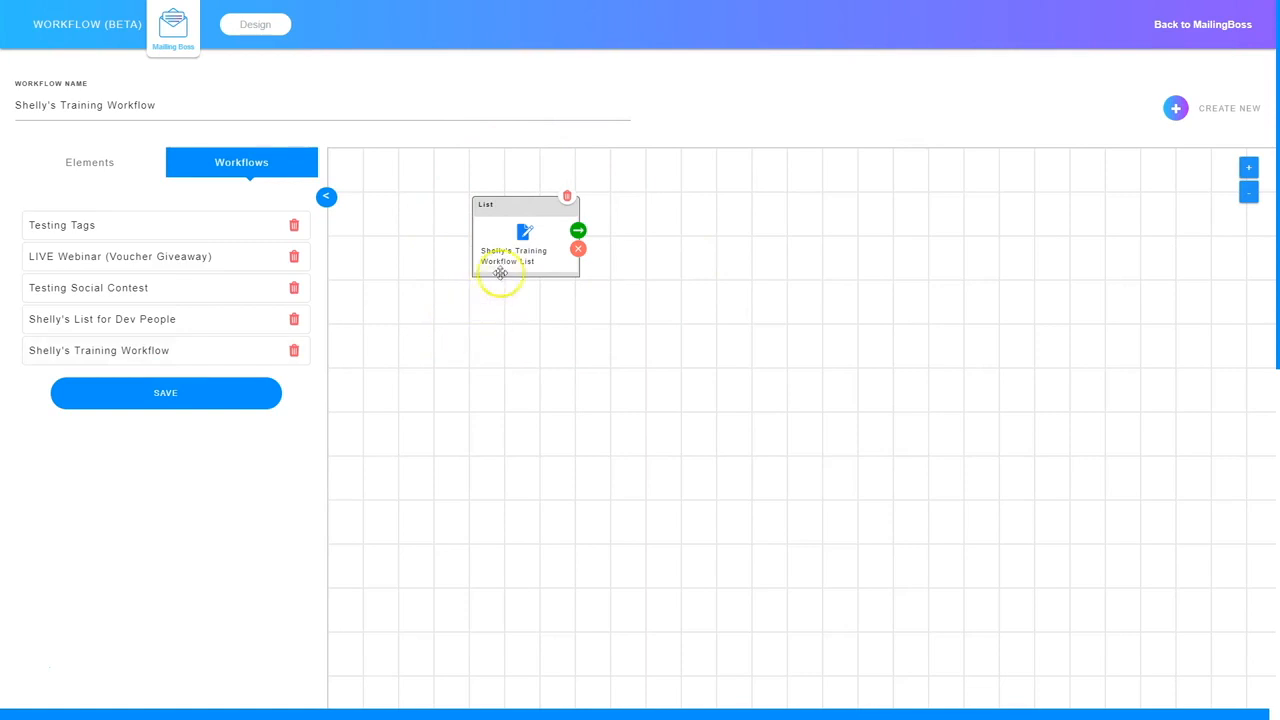
# Step: Add an Email Sequence following the List element and name the new sequence "Workflow Training Email Sequence"
pyautogui.click(578, 232)
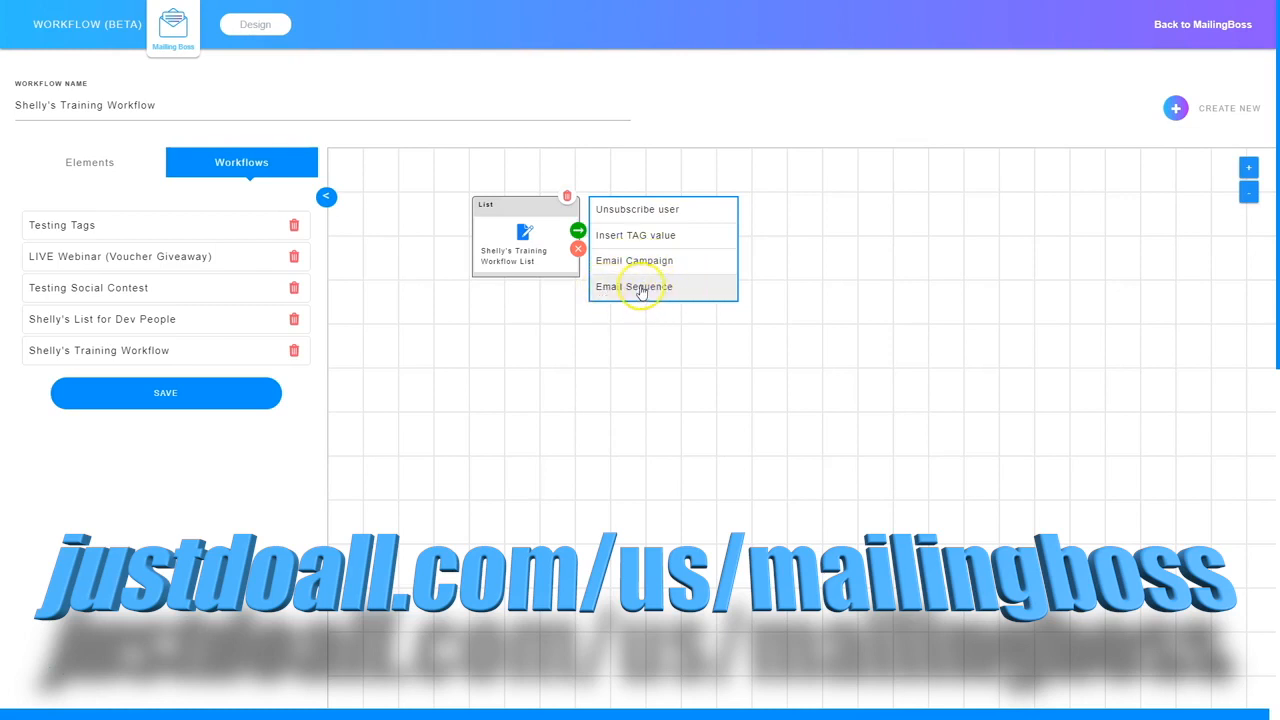
pyautogui.click(650, 288)
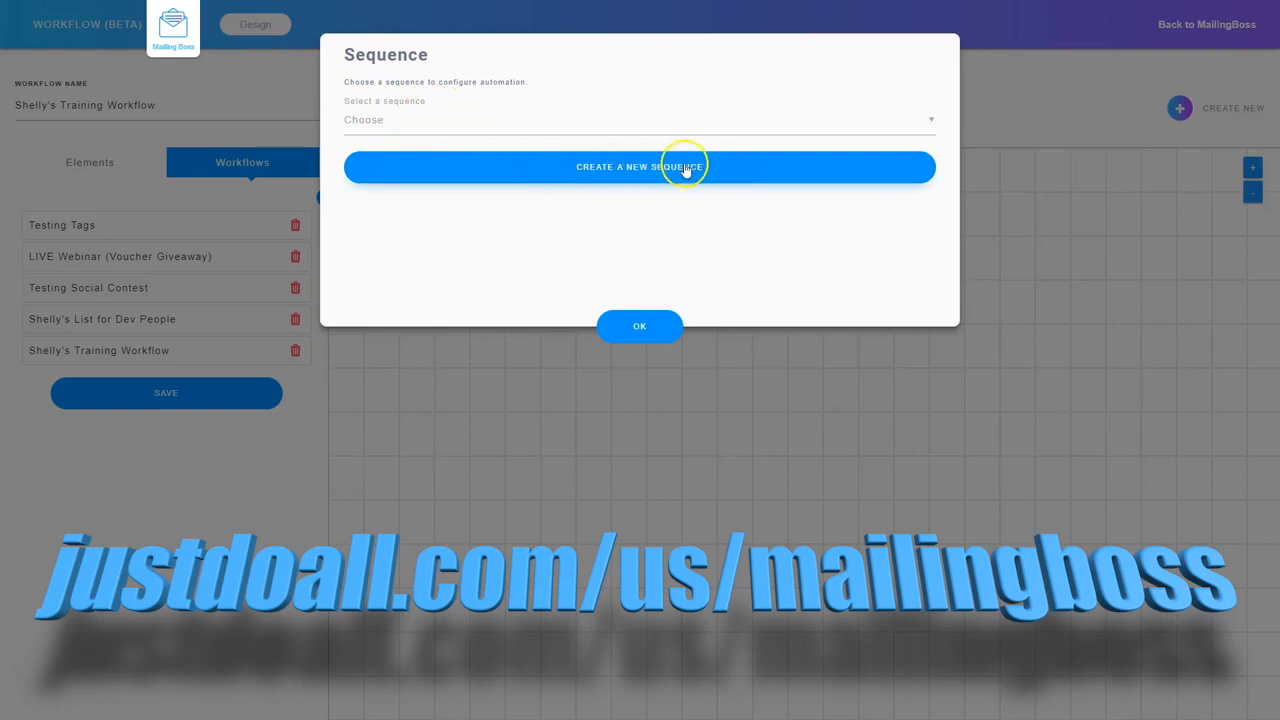
pyautogui.click(625, 168)
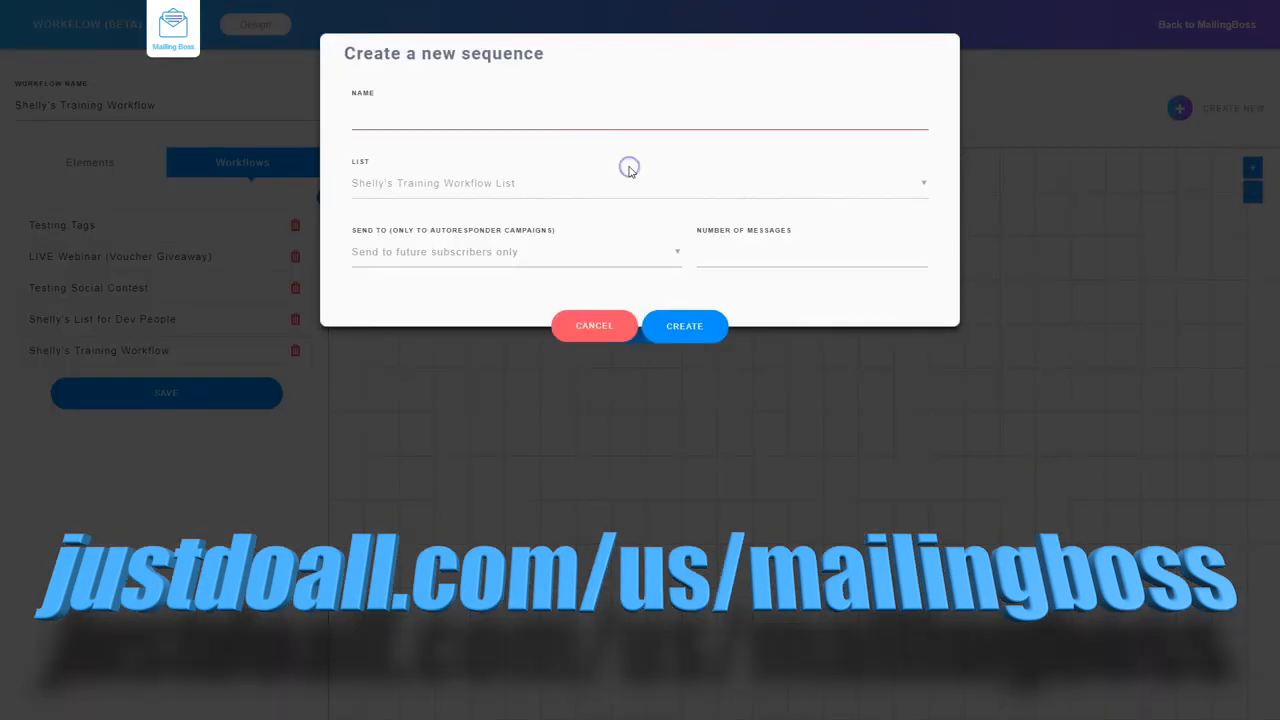
pyautogui.click(394, 128)
pyautogui.write('Workflow Training Email Sequence')
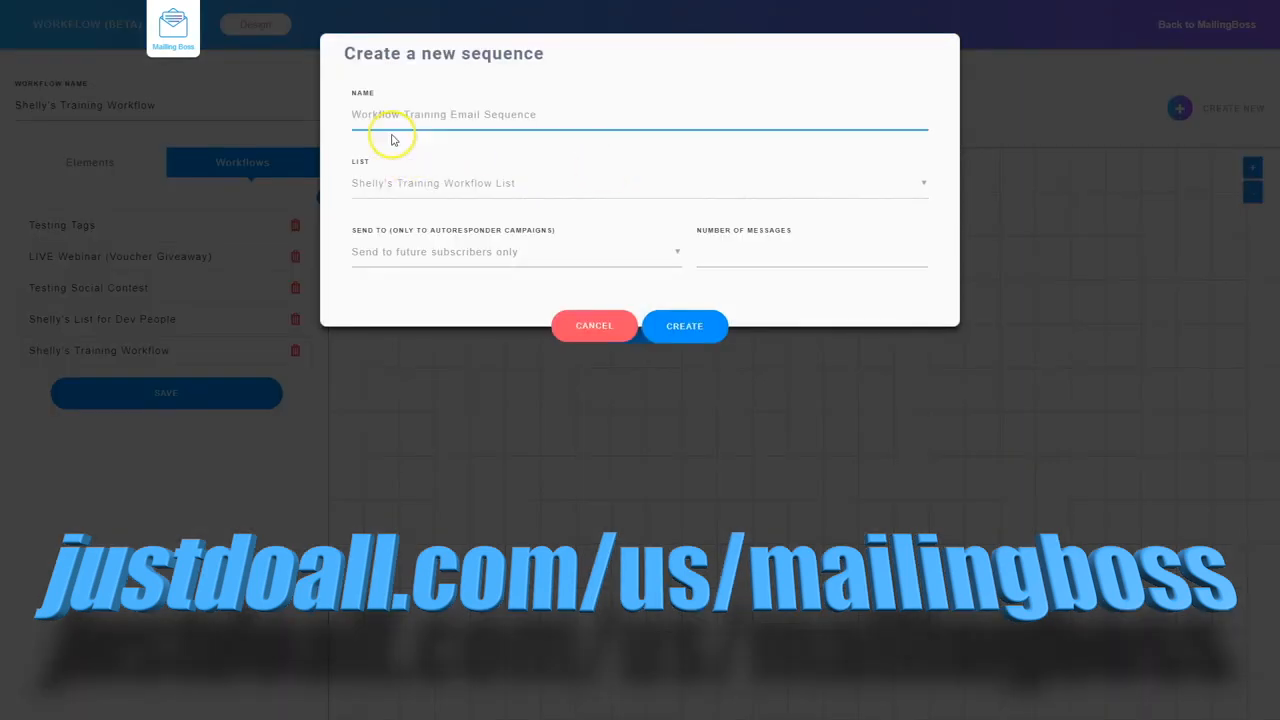
# Step: Create the sequence for the training workflow list with three messages, sent to future subscribers only
pyautogui.click(355, 188)
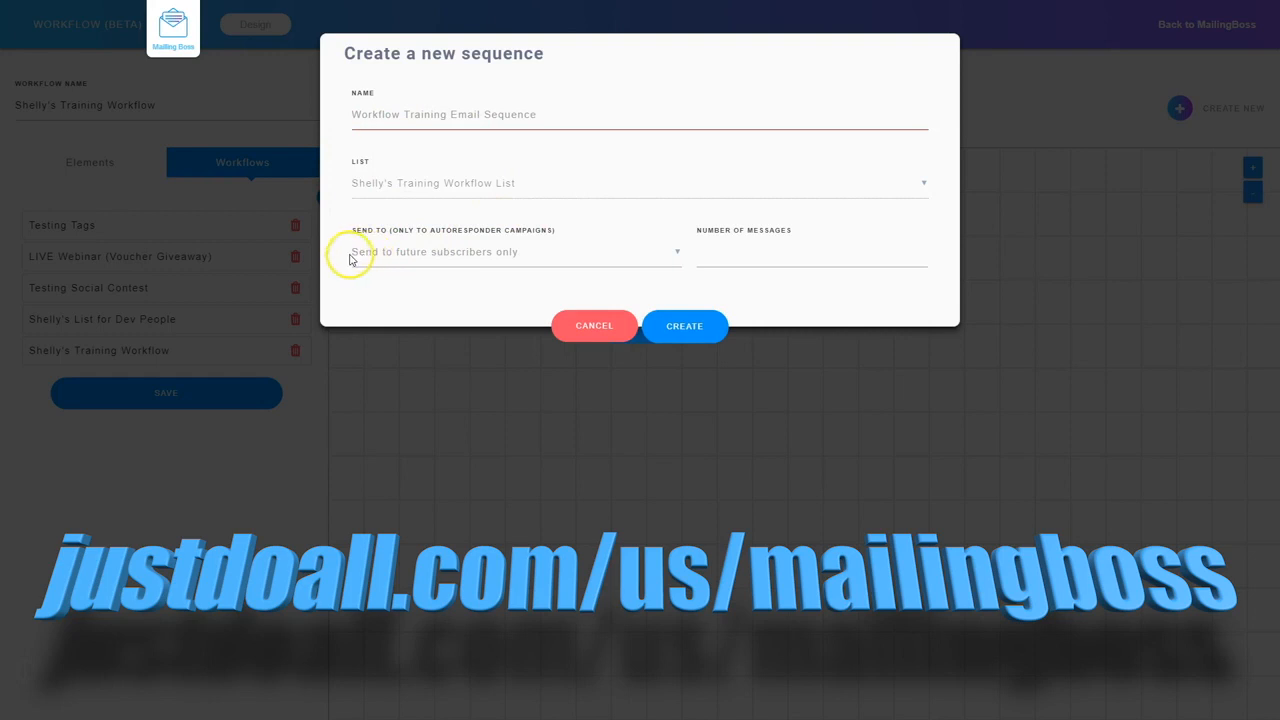
pyautogui.click(476, 256)
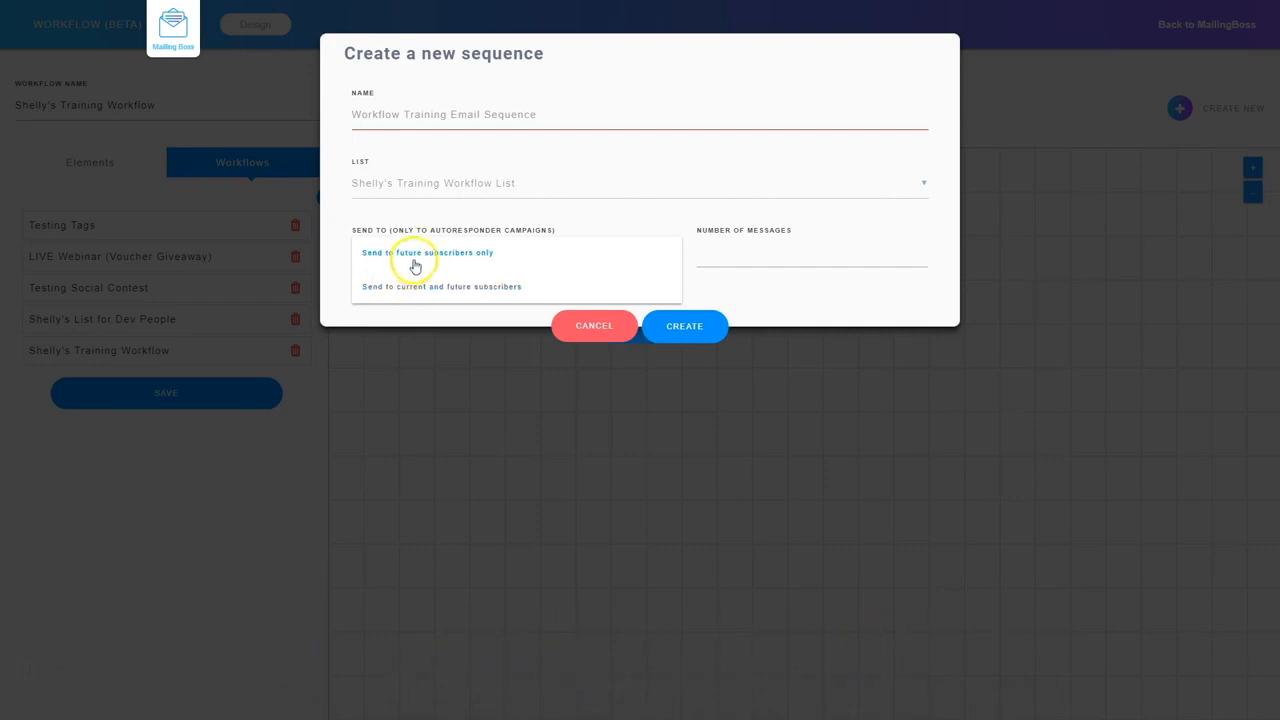
pyautogui.click(417, 255)
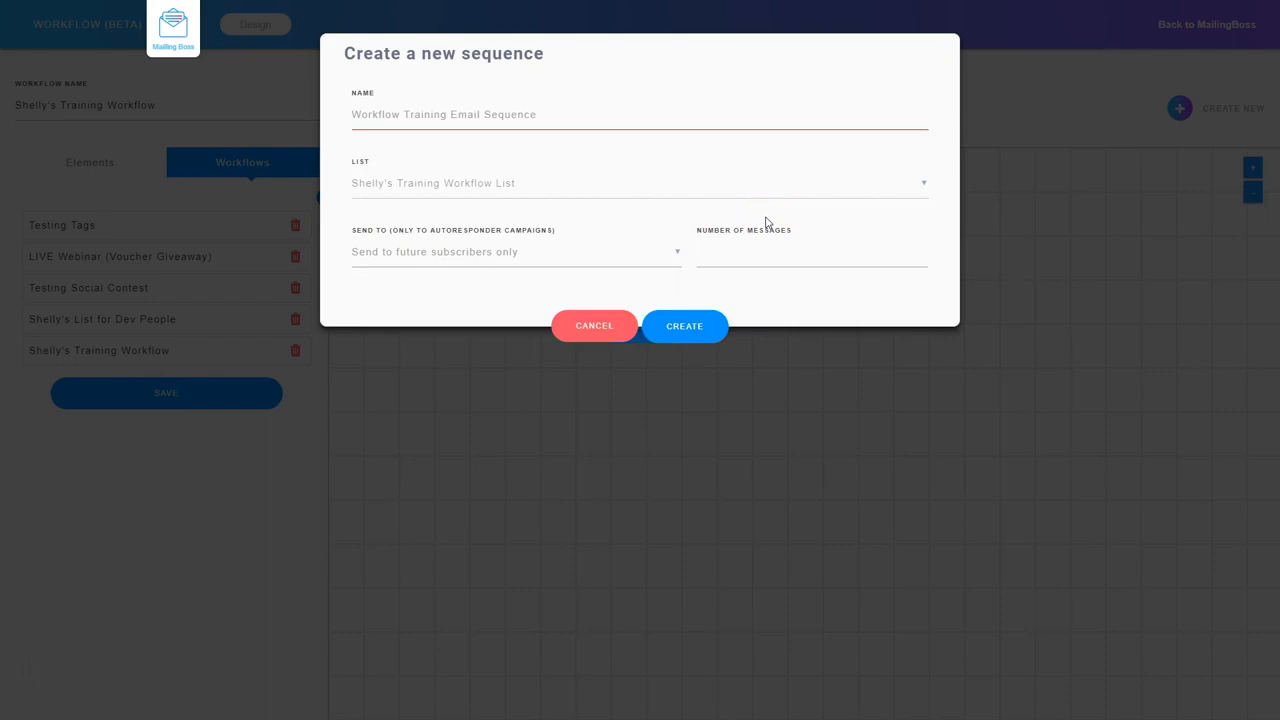
pyautogui.click(766, 254)
pyautogui.click(704, 332)
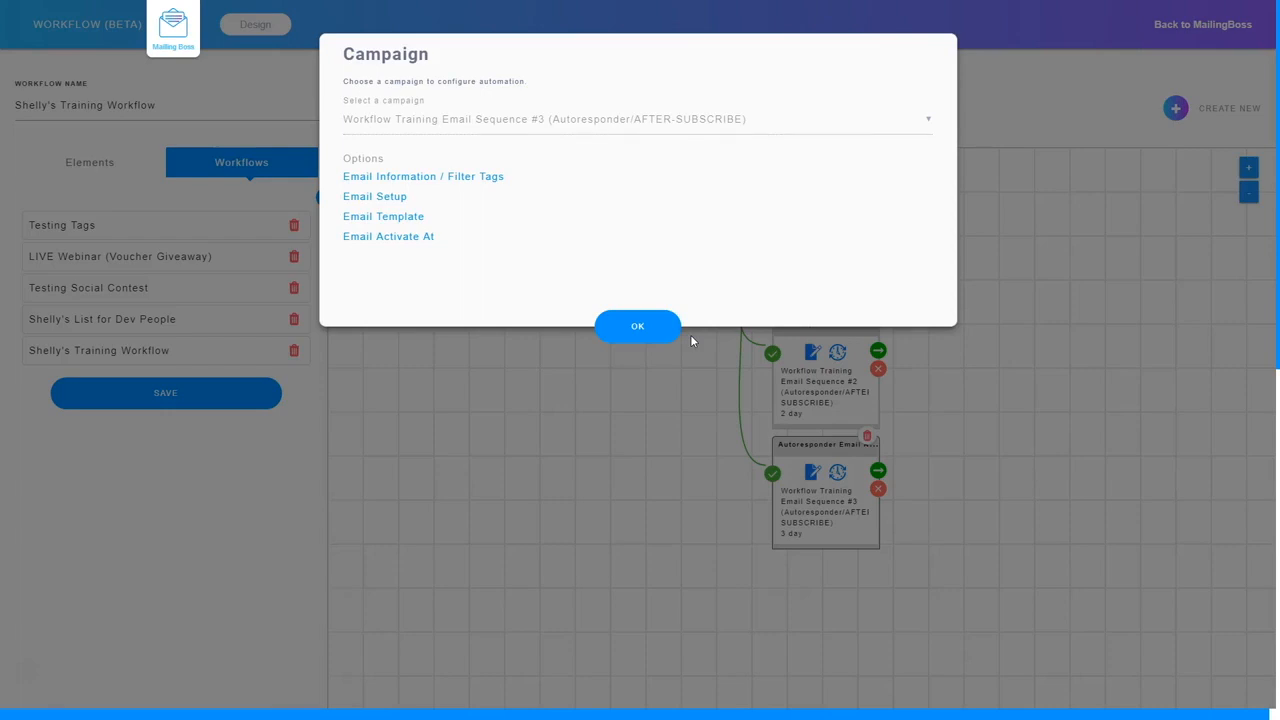
pyautogui.click(635, 328)
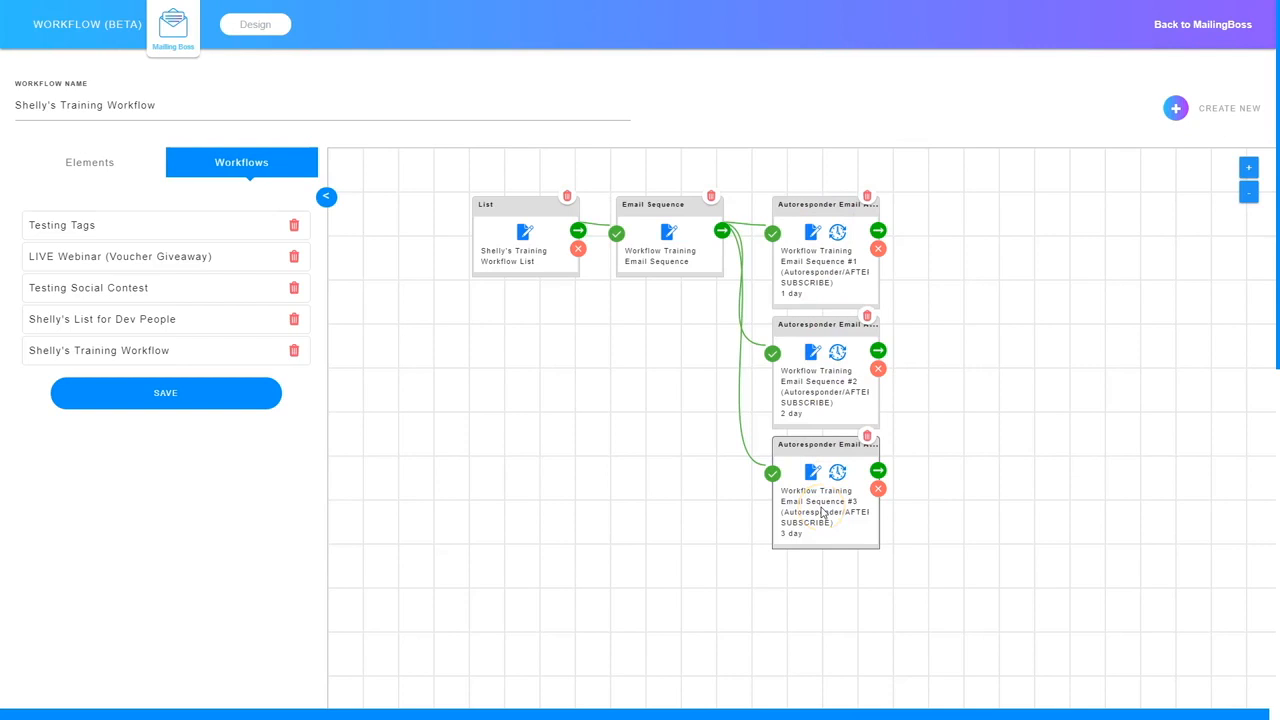
# Step: Set up the first autoresponder email with the subject "Welcome Message" and save its setup
pyautogui.click(812, 232)
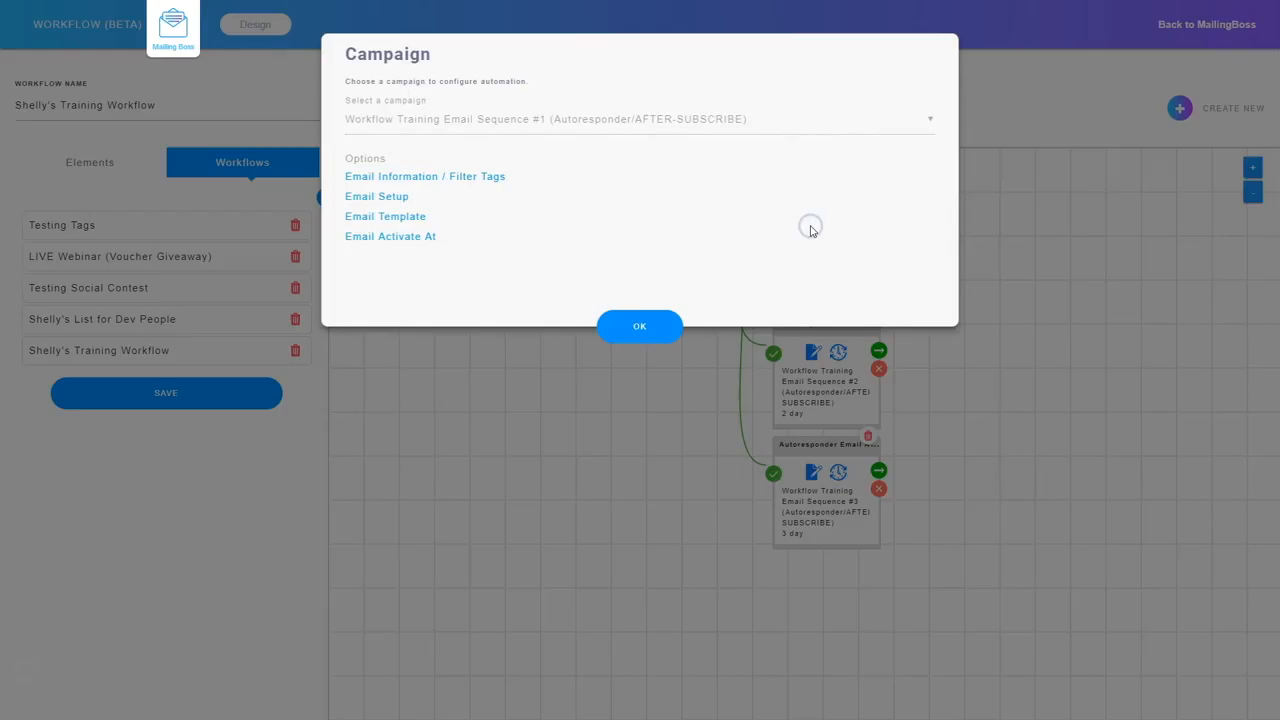
pyautogui.click(374, 198)
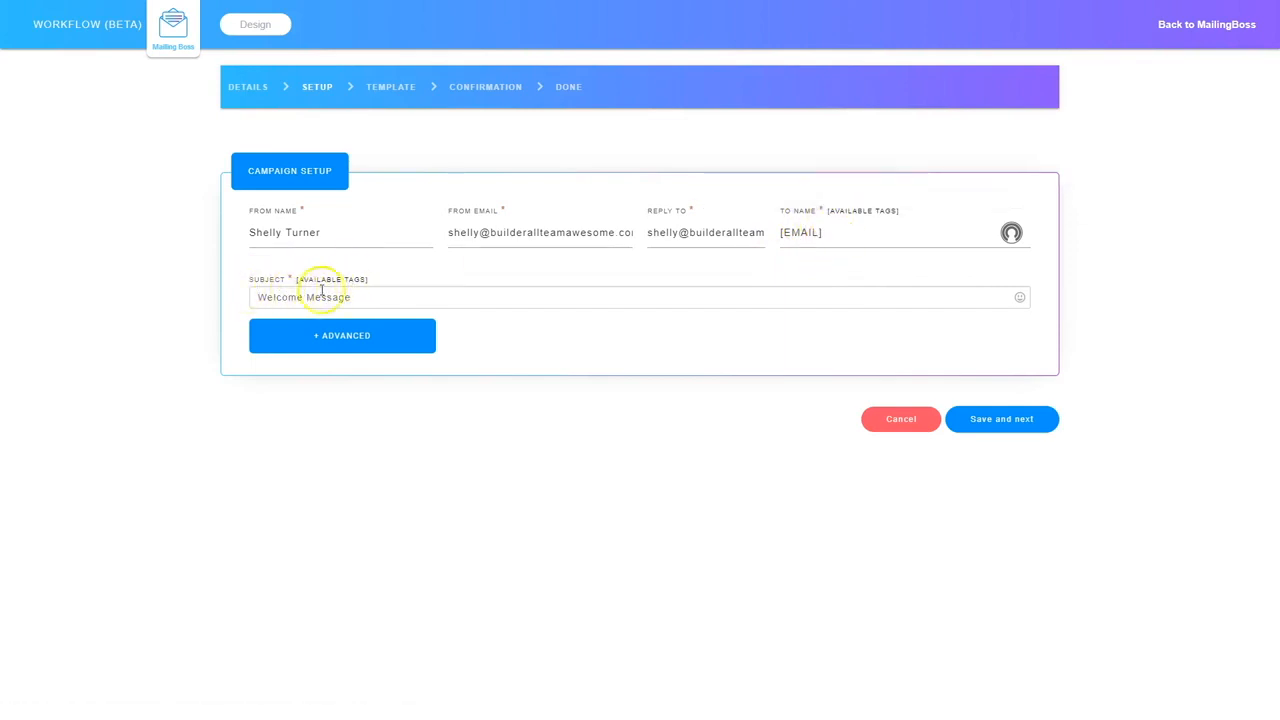
pyautogui.click(1020, 418)
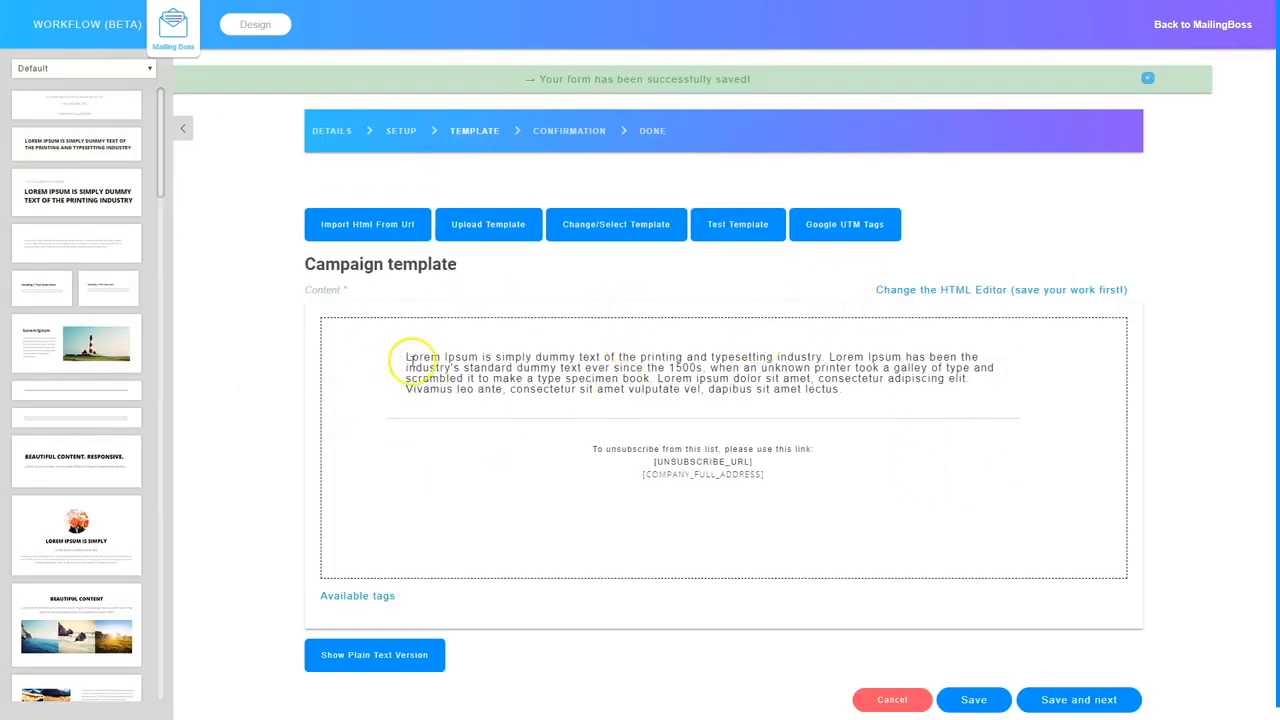
# Step: Insert the line "Welcome Message" above the body text of the email template, save it and continue to confirmation
pyautogui.click(407, 356)
pyautogui.write('Welcome Message')
pyautogui.press('Return')
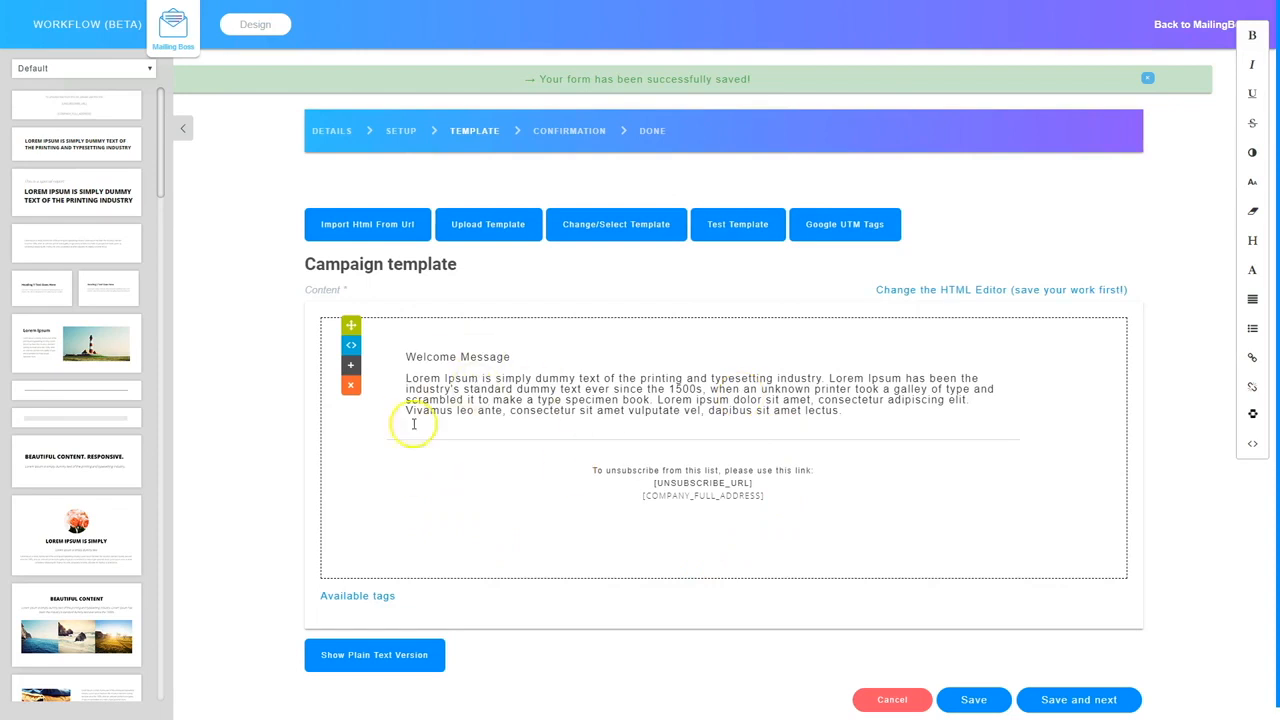
pyautogui.click(1070, 700)
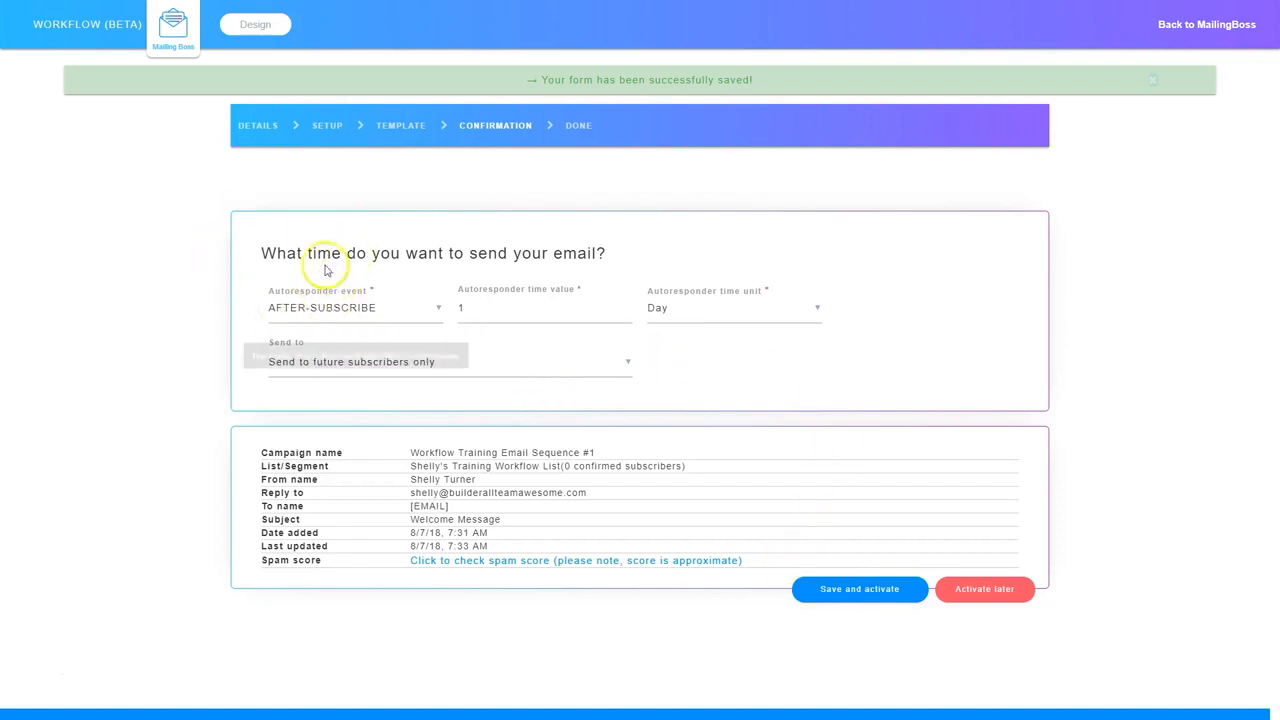
# Step: Set the first autoresponder to send 0 days after subscribing, to future subscribers only, then save and activate it
pyautogui.click(372, 309)
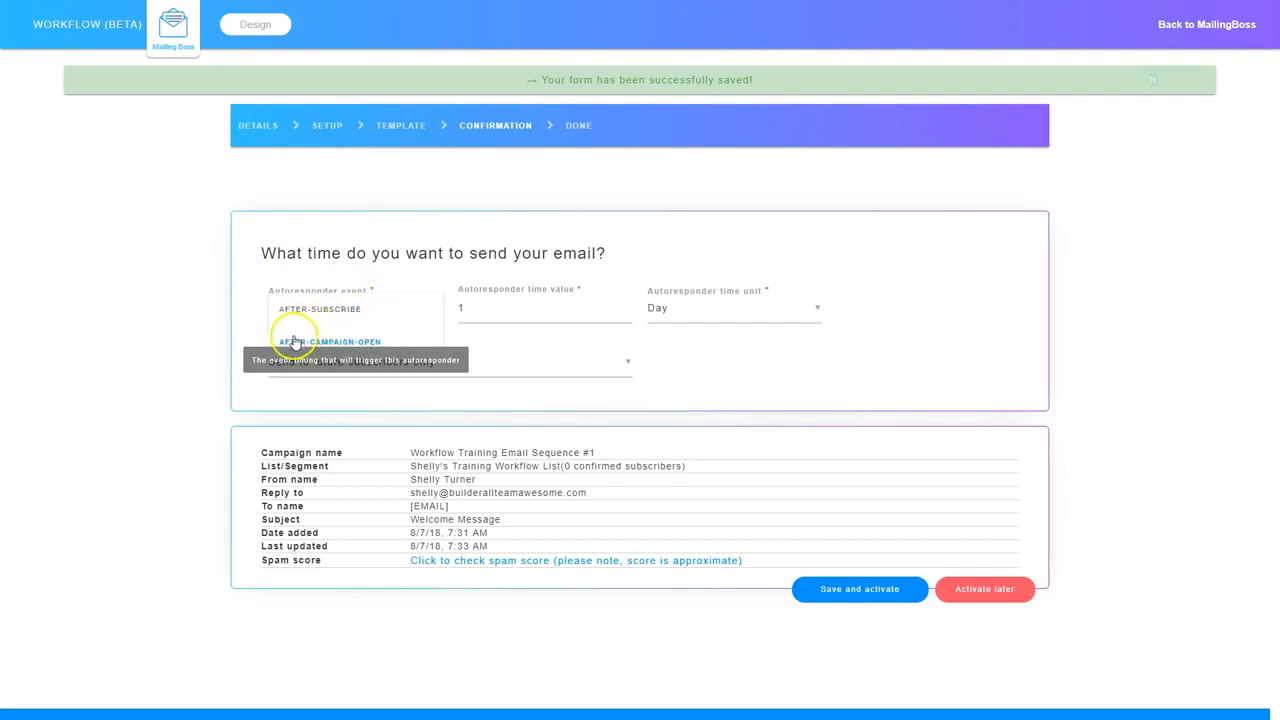
pyautogui.click(345, 345)
pyautogui.click(334, 312)
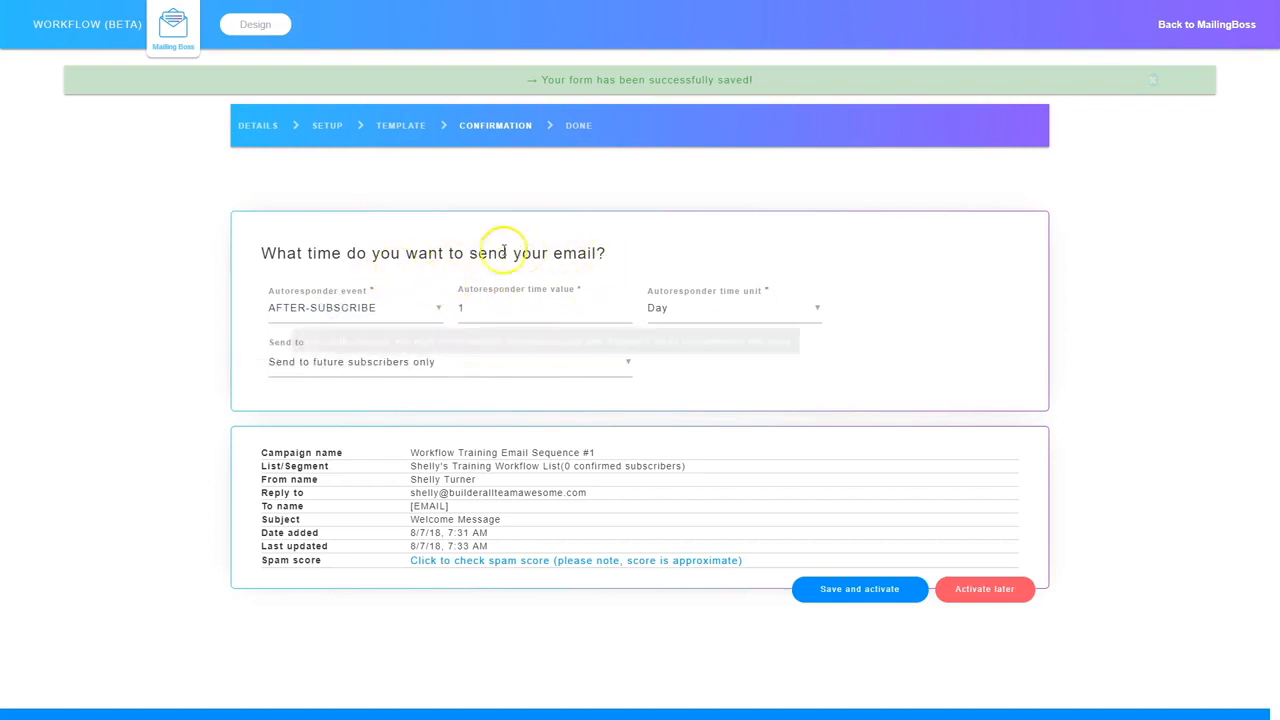
pyautogui.click(480, 309)
pyautogui.press('BackSpace')
pyautogui.write('0')
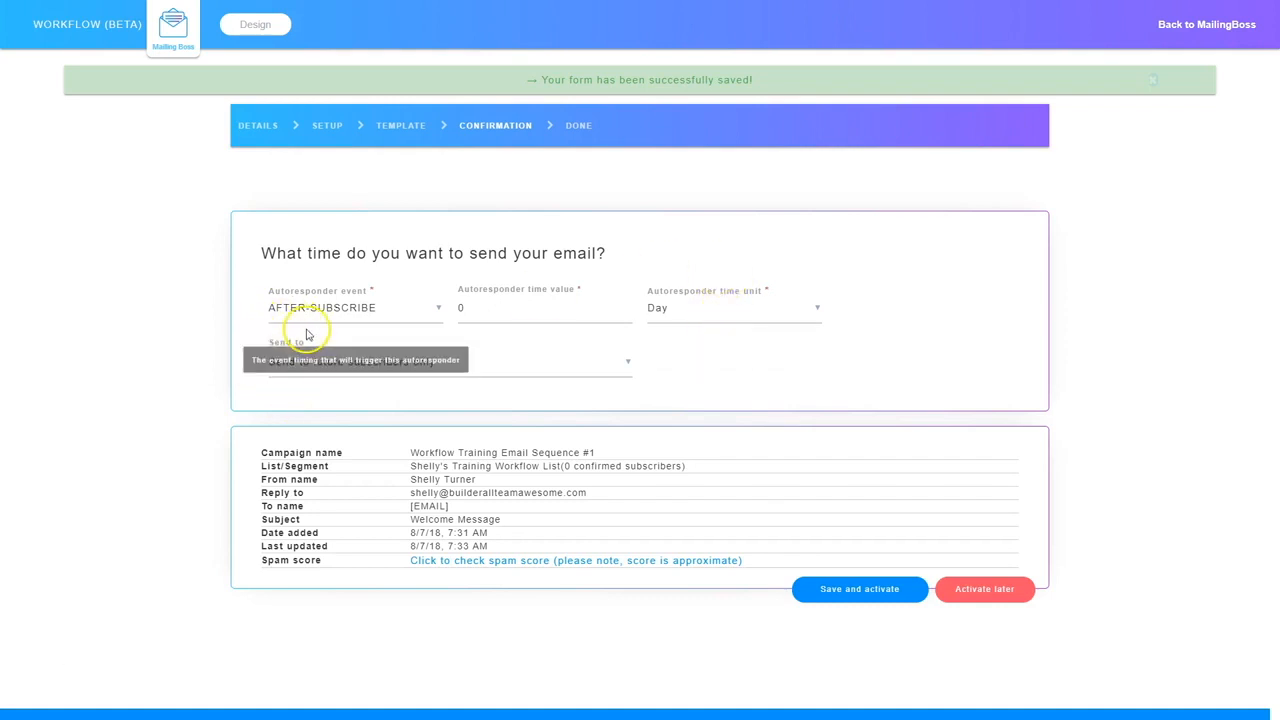
pyautogui.click(442, 367)
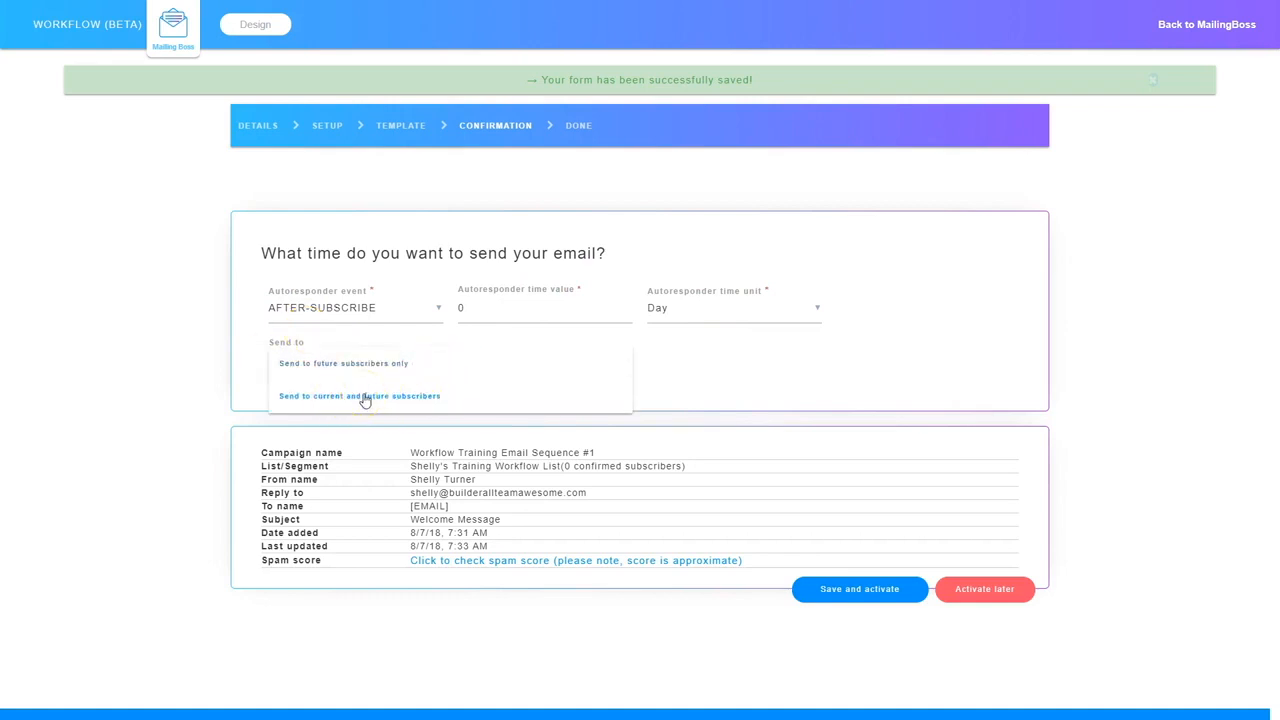
pyautogui.click(755, 357)
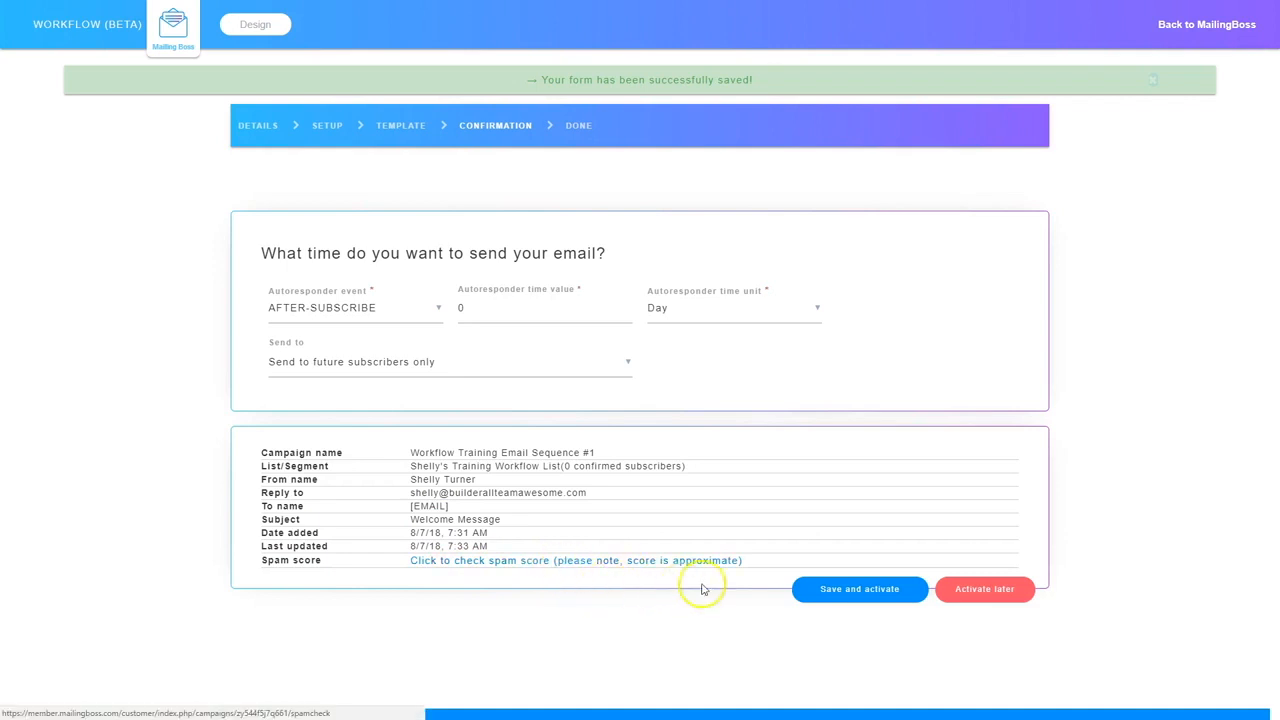
pyautogui.click(858, 590)
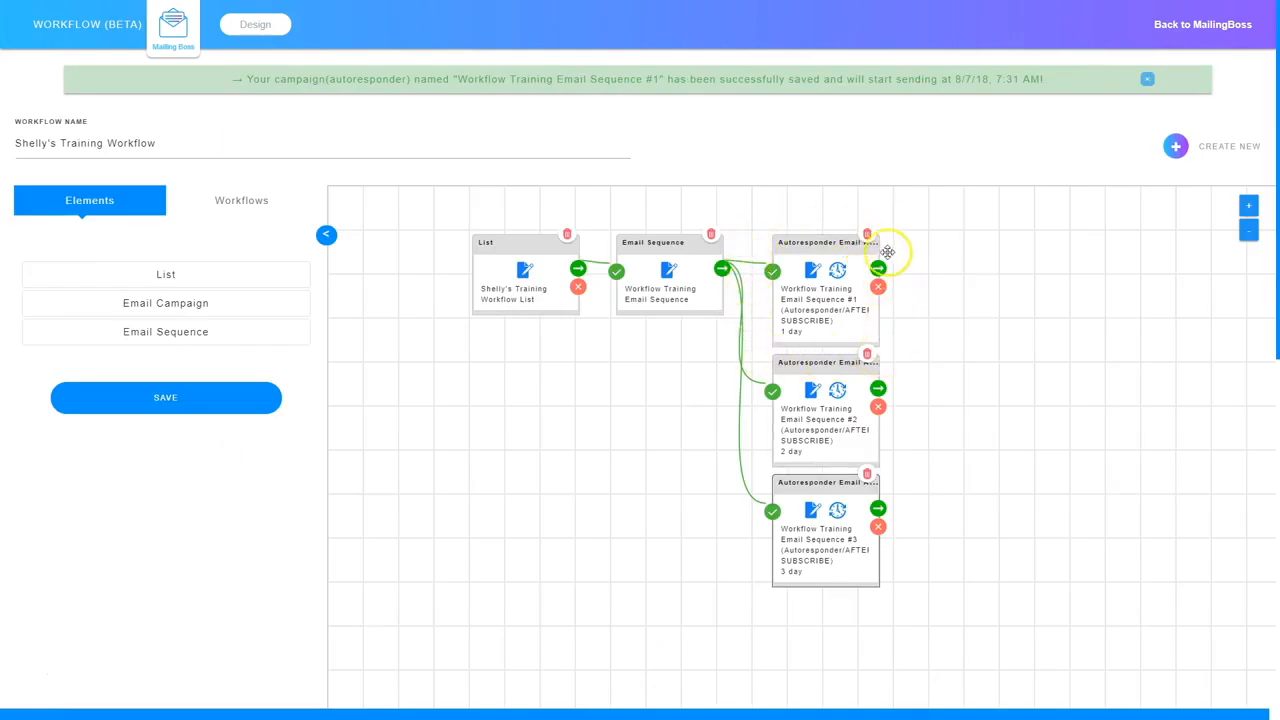
# Step: Confirm the first autoresponder's campaign options with a time value of 0 days and save the workflow
pyautogui.click(837, 271)
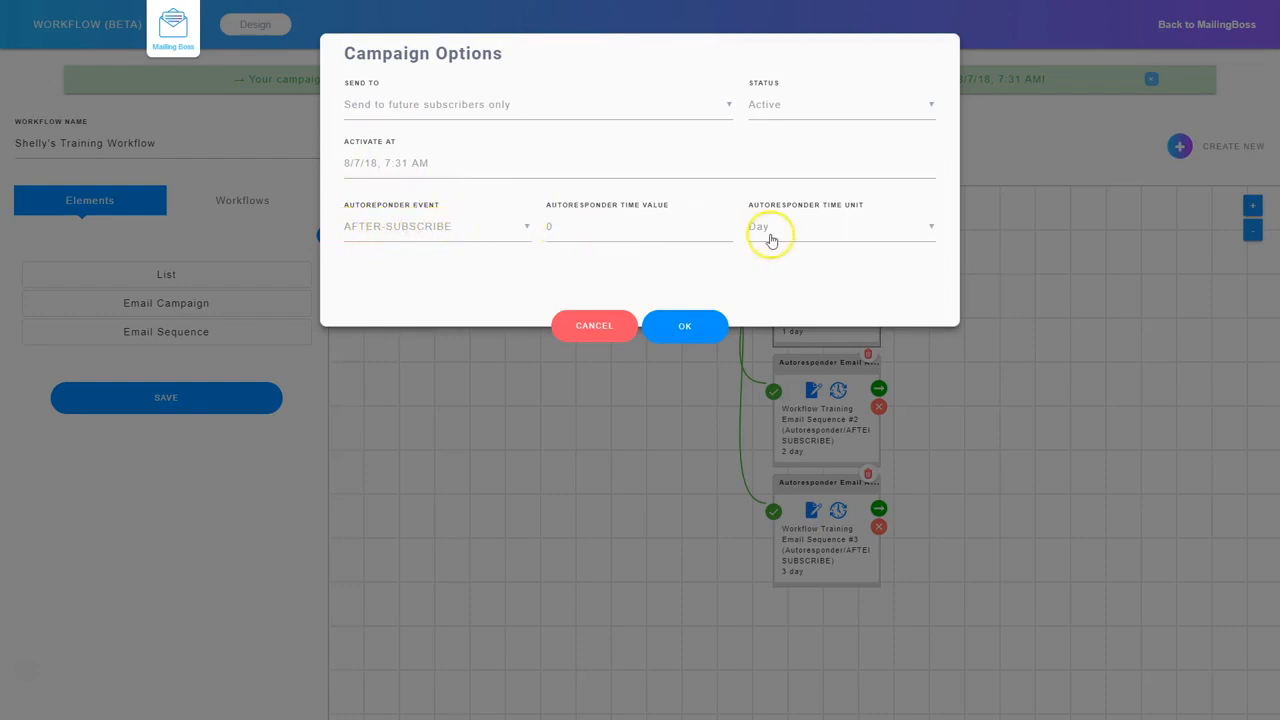
pyautogui.click(686, 328)
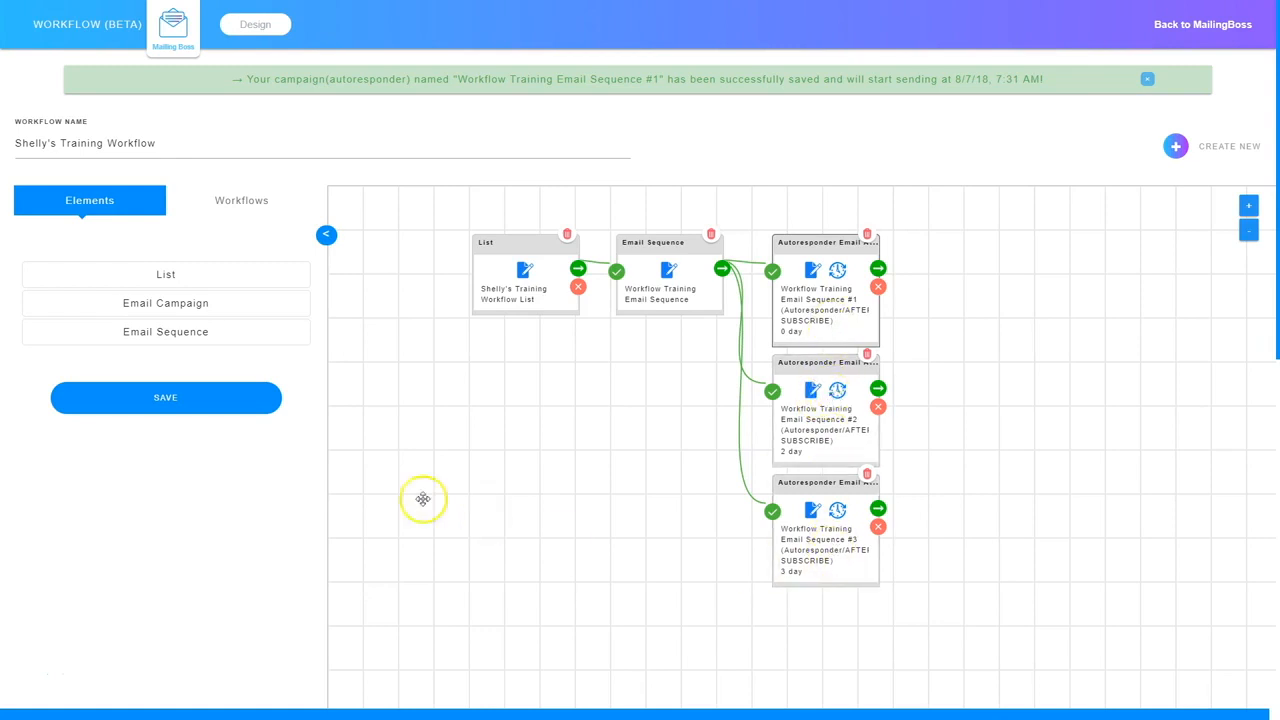
pyautogui.click(160, 400)
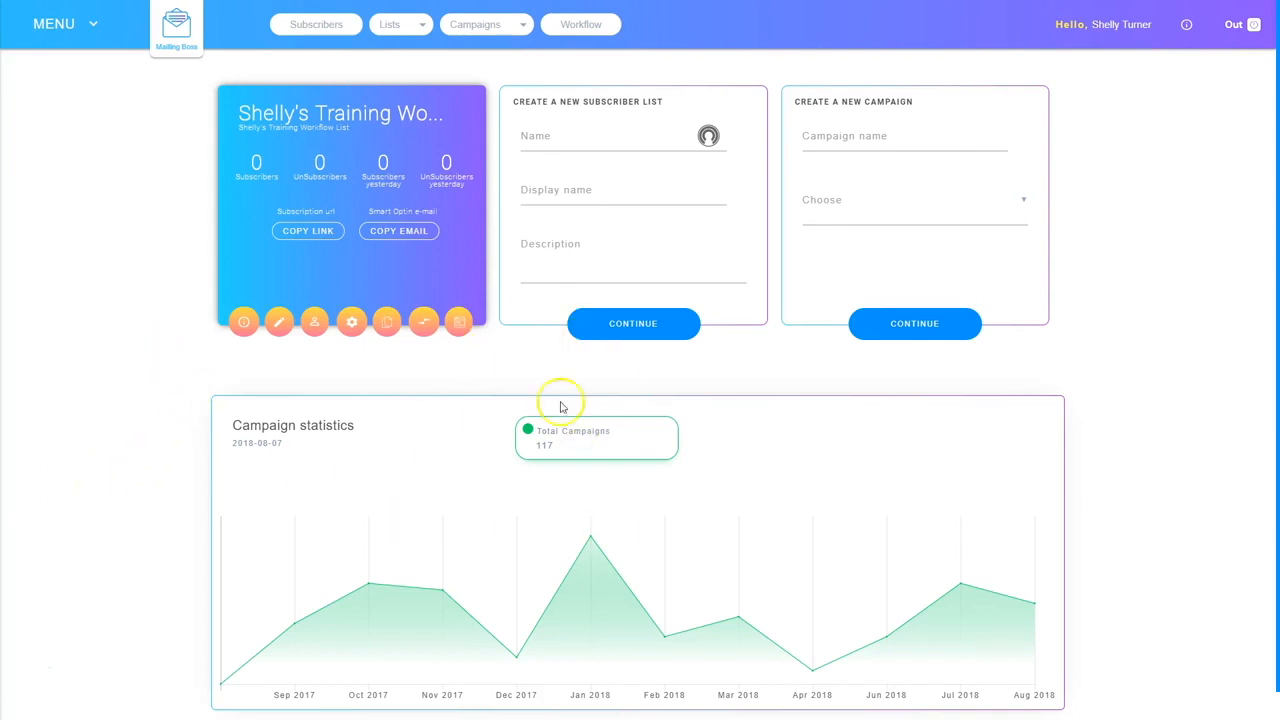
# Step: Reopen the saved training workflow in the workflow designer
pyautogui.click(580, 25)
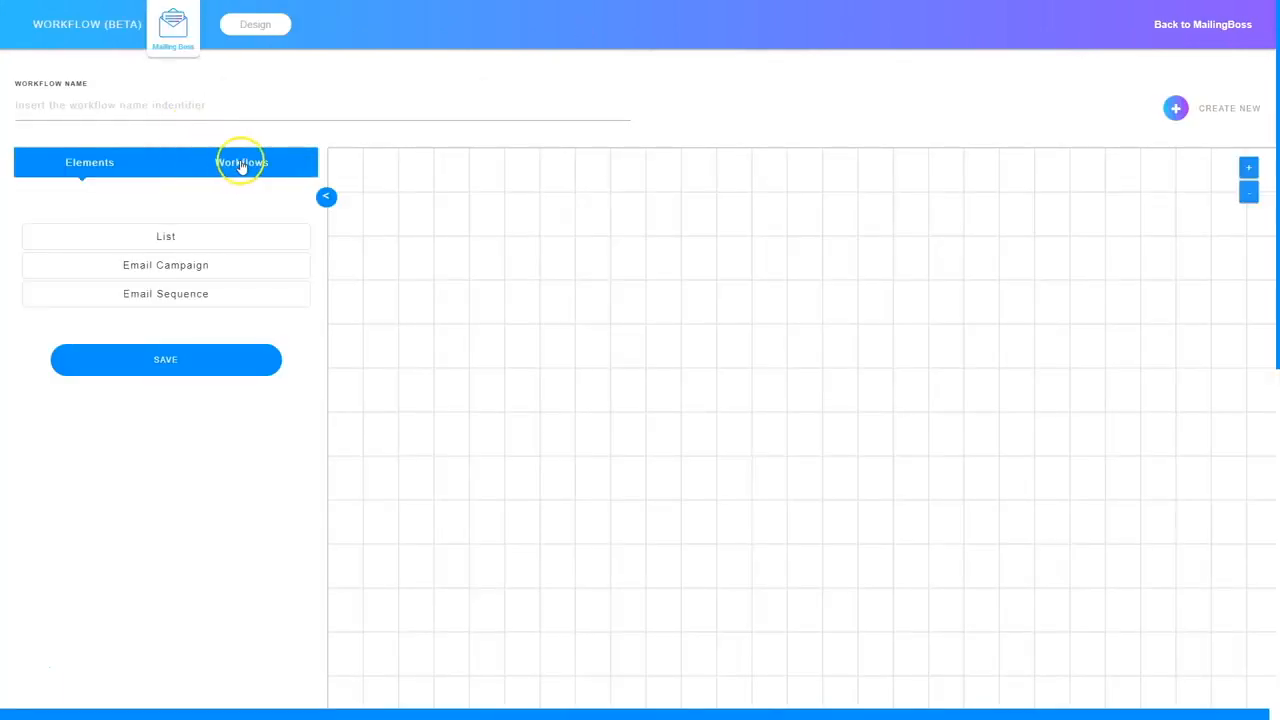
pyautogui.click(241, 164)
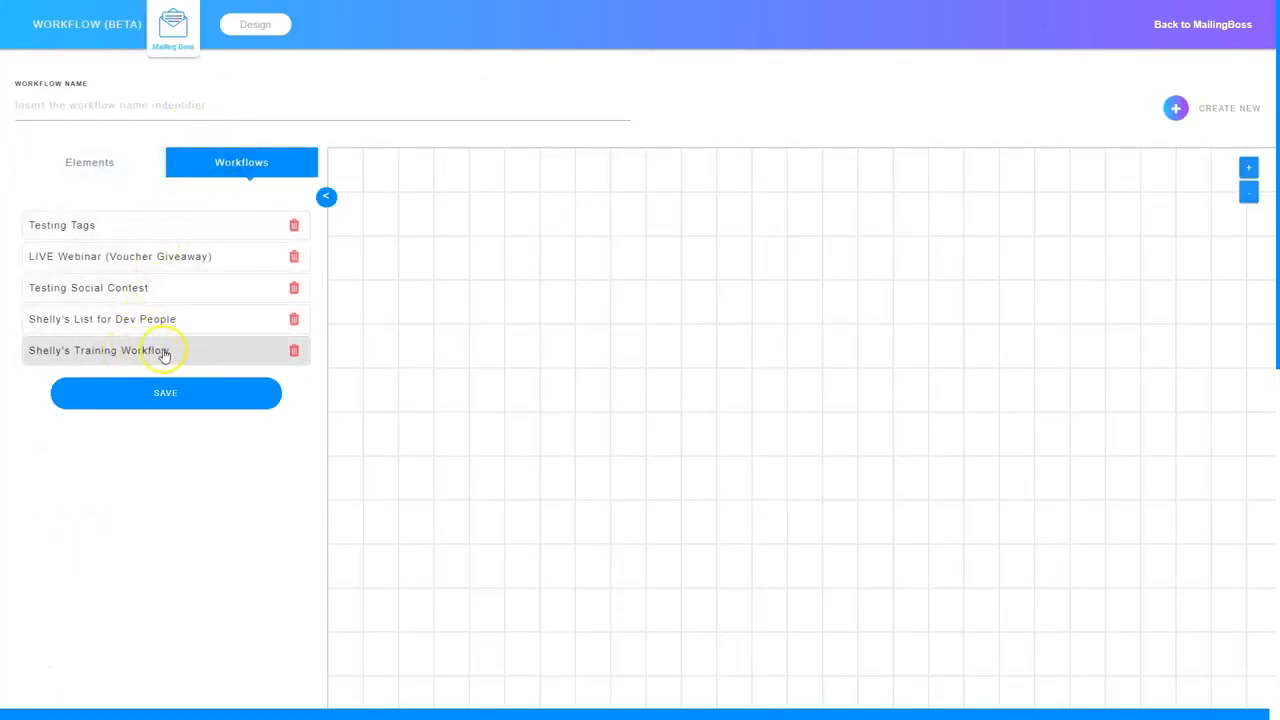
pyautogui.click(120, 350)
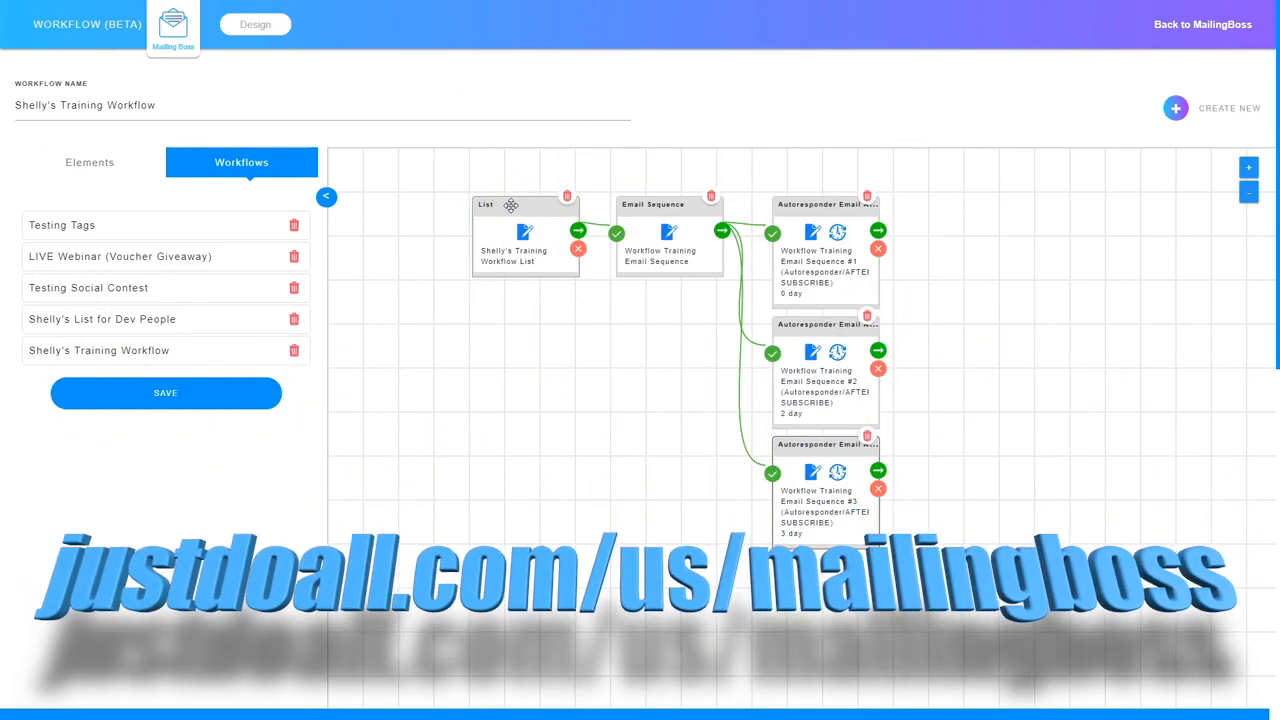
pyautogui.click(579, 232)
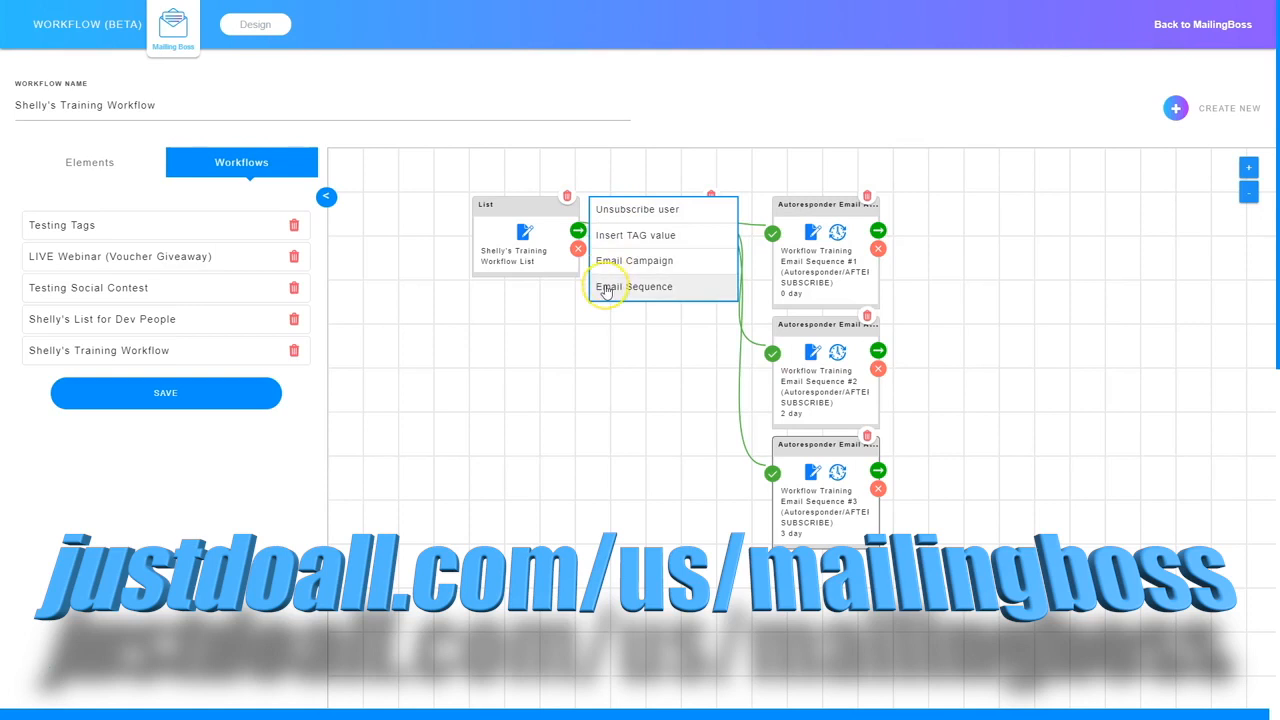
pyautogui.click(619, 235)
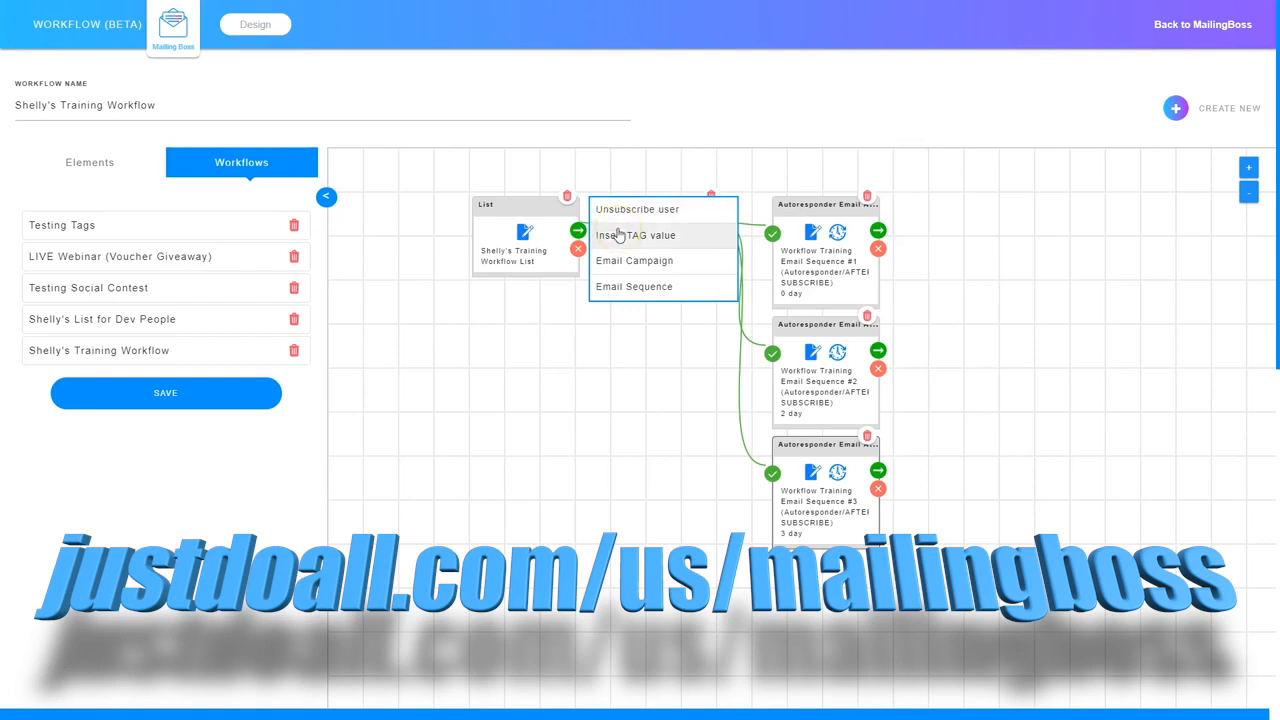
pyautogui.click(600, 264)
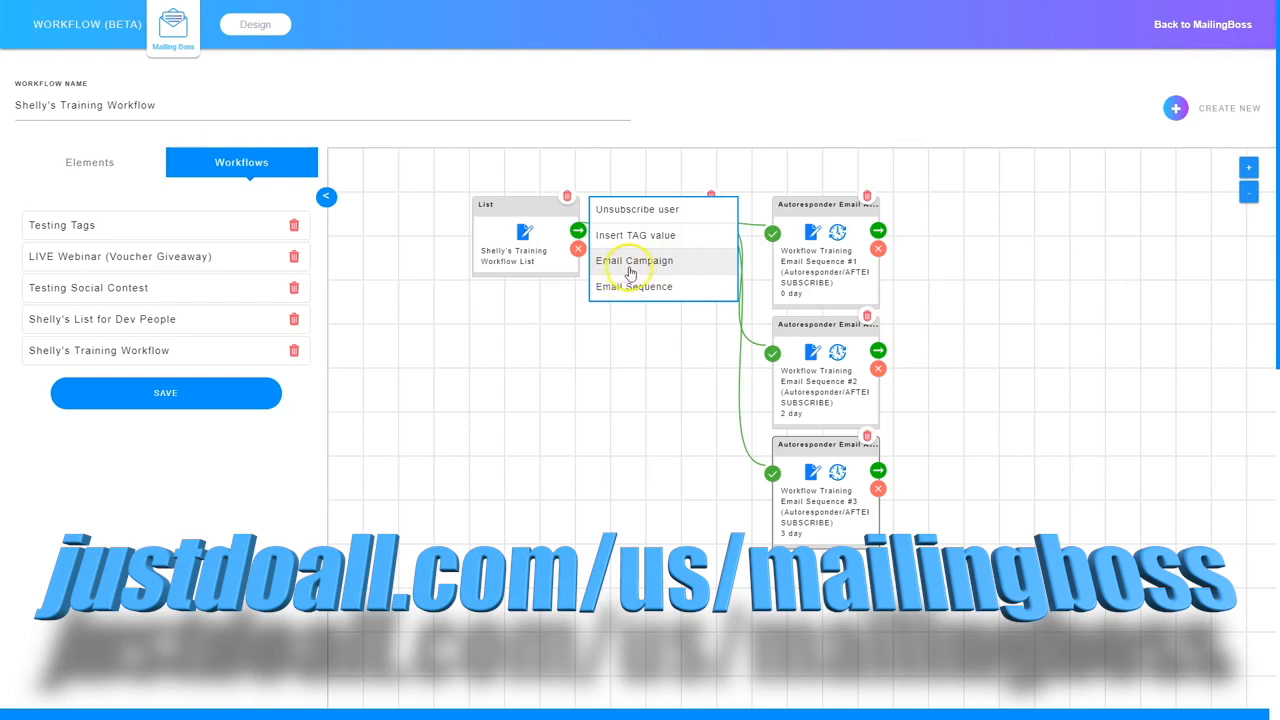
pyautogui.click(630, 292)
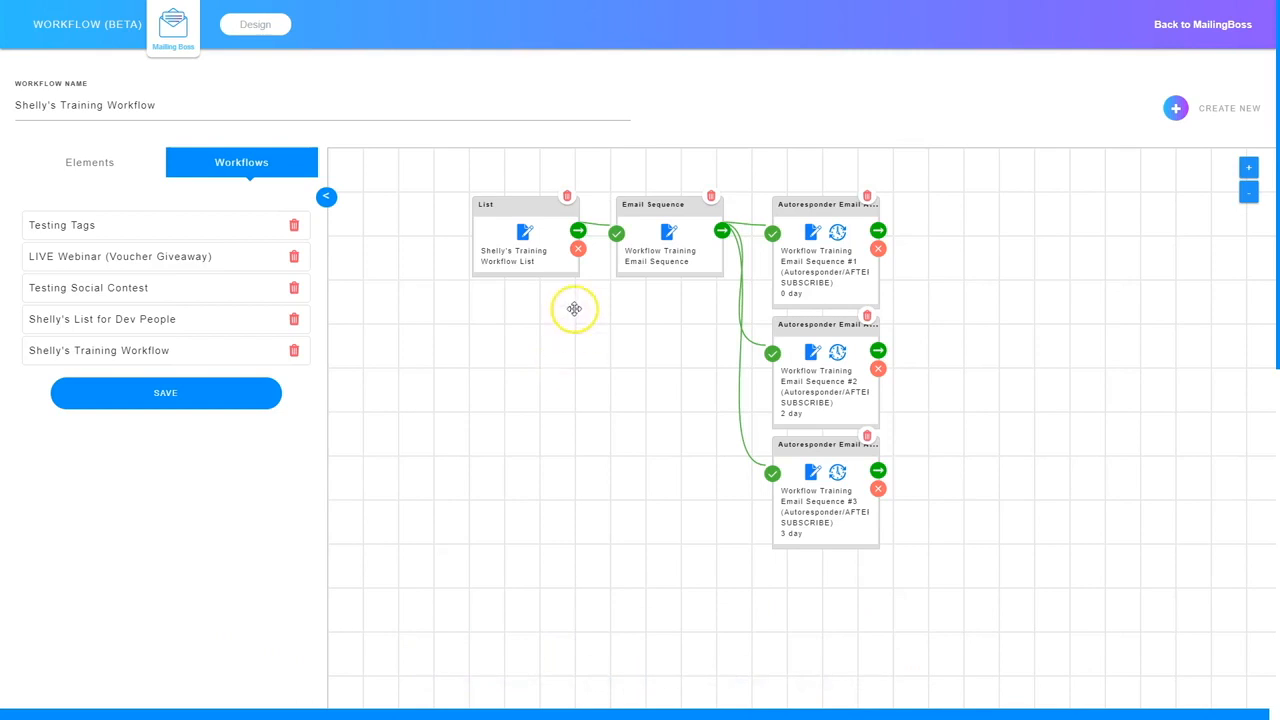
# Step: Add an Insert TAG value action following the List element with the new tag "TR1"
pyautogui.click(578, 232)
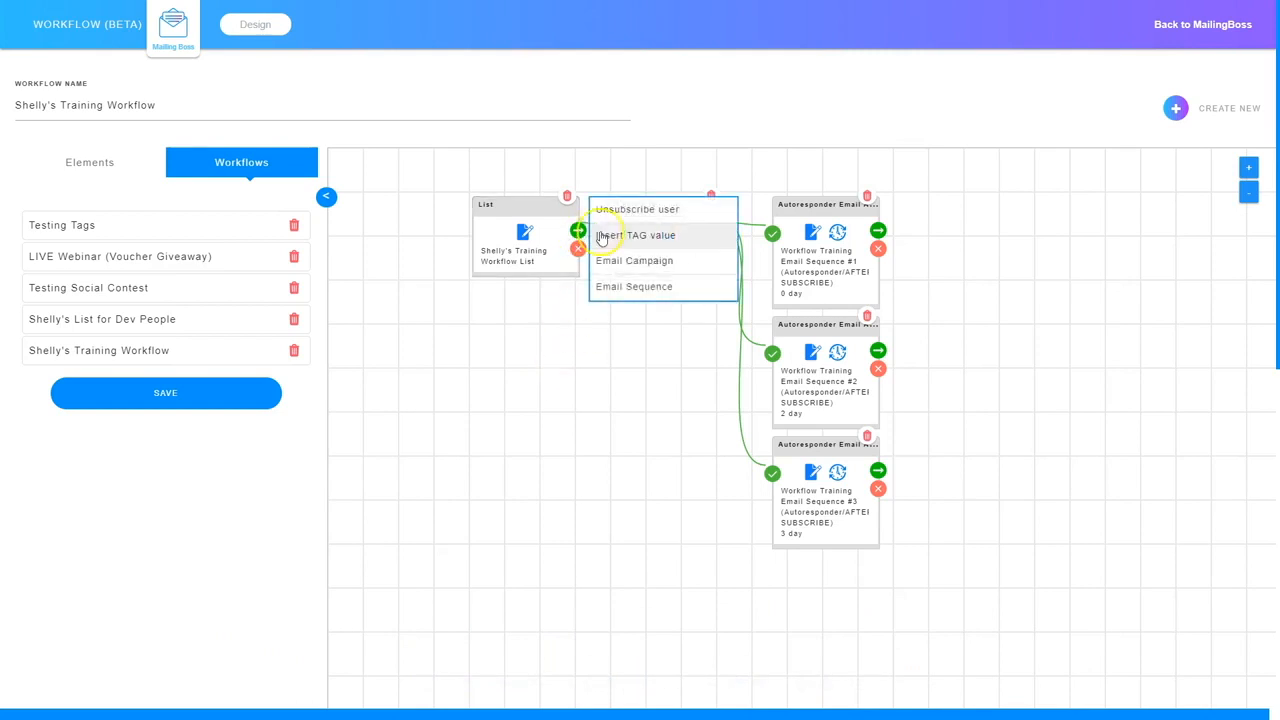
pyautogui.click(626, 236)
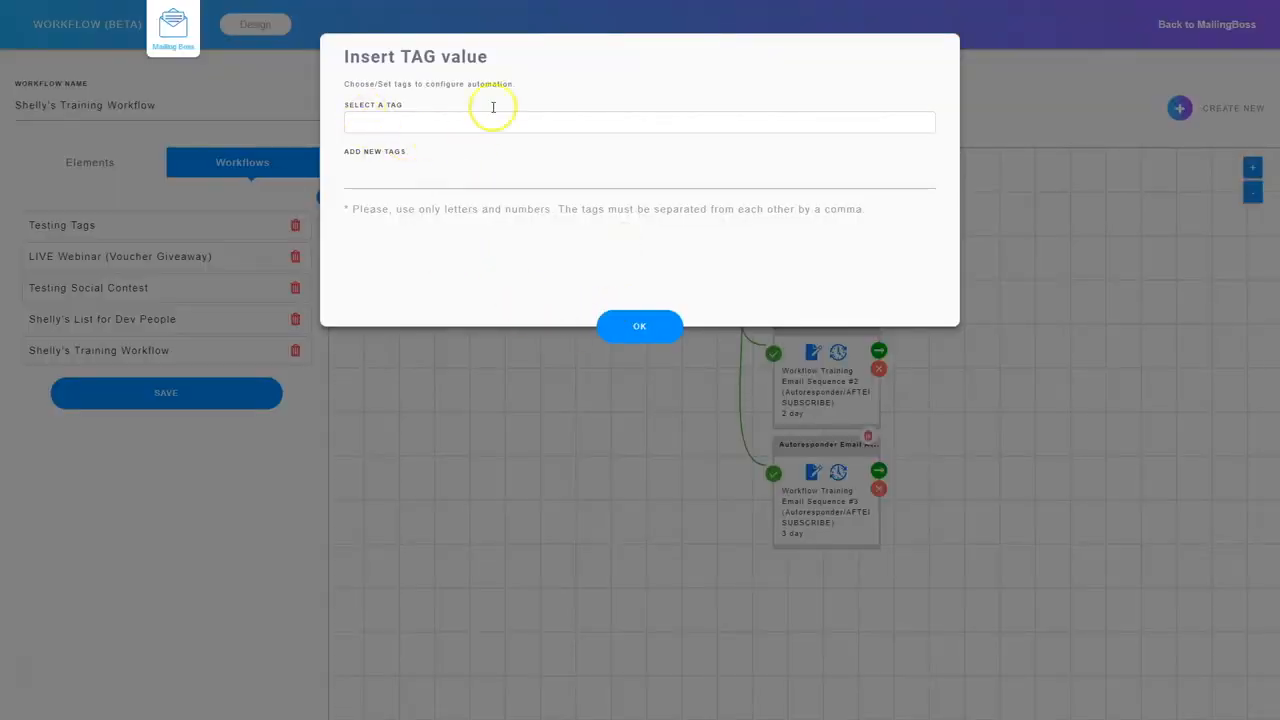
pyautogui.click(379, 174)
pyautogui.click(384, 188)
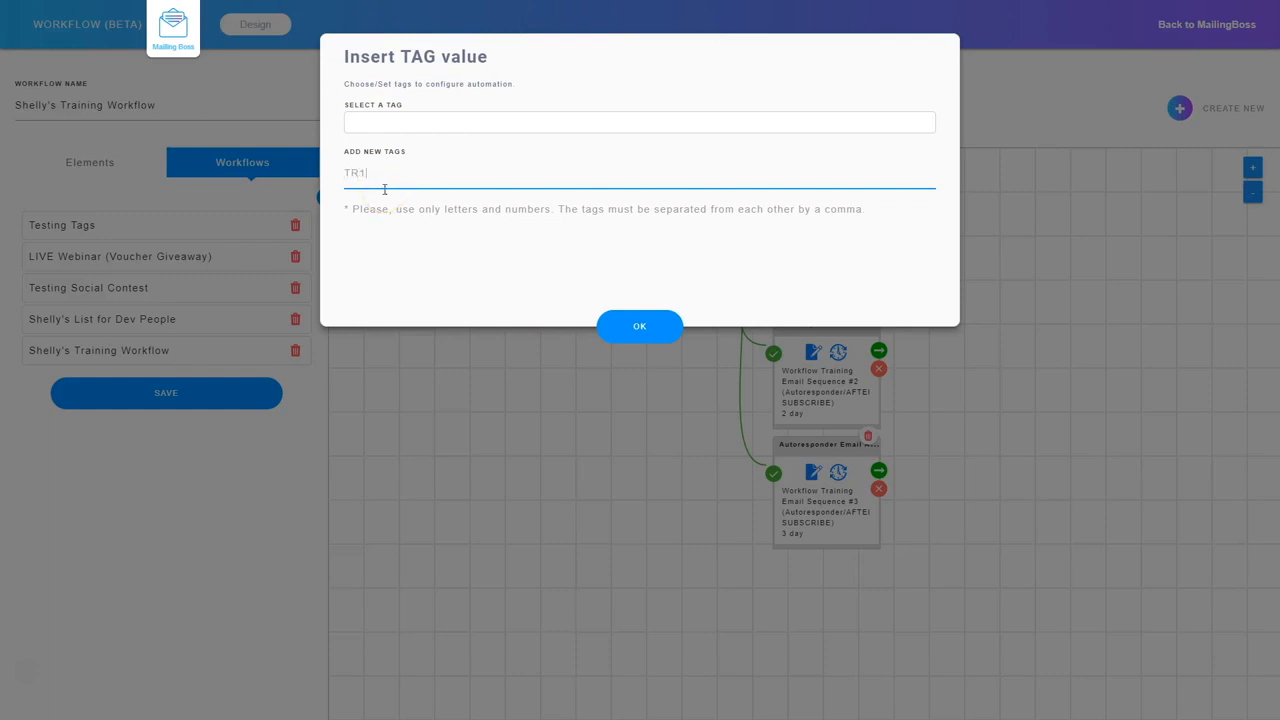
pyautogui.click(650, 328)
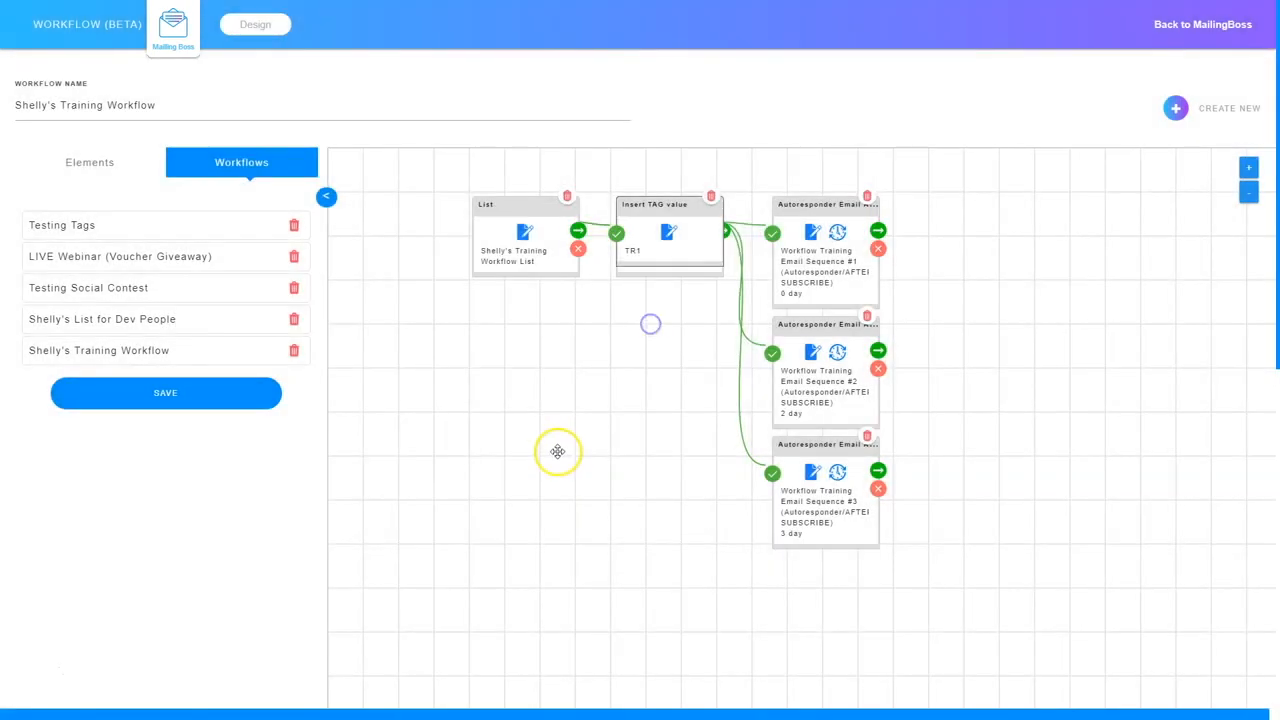
# Step: Rearrange the workflow so the TR1 tag sits above the Email Sequence with the three autoresponders spaced apart beyond it, and save the layout
pyautogui.moveTo(648, 223); pyautogui.dragTo(531, 334)
pyautogui.click(669, 195)
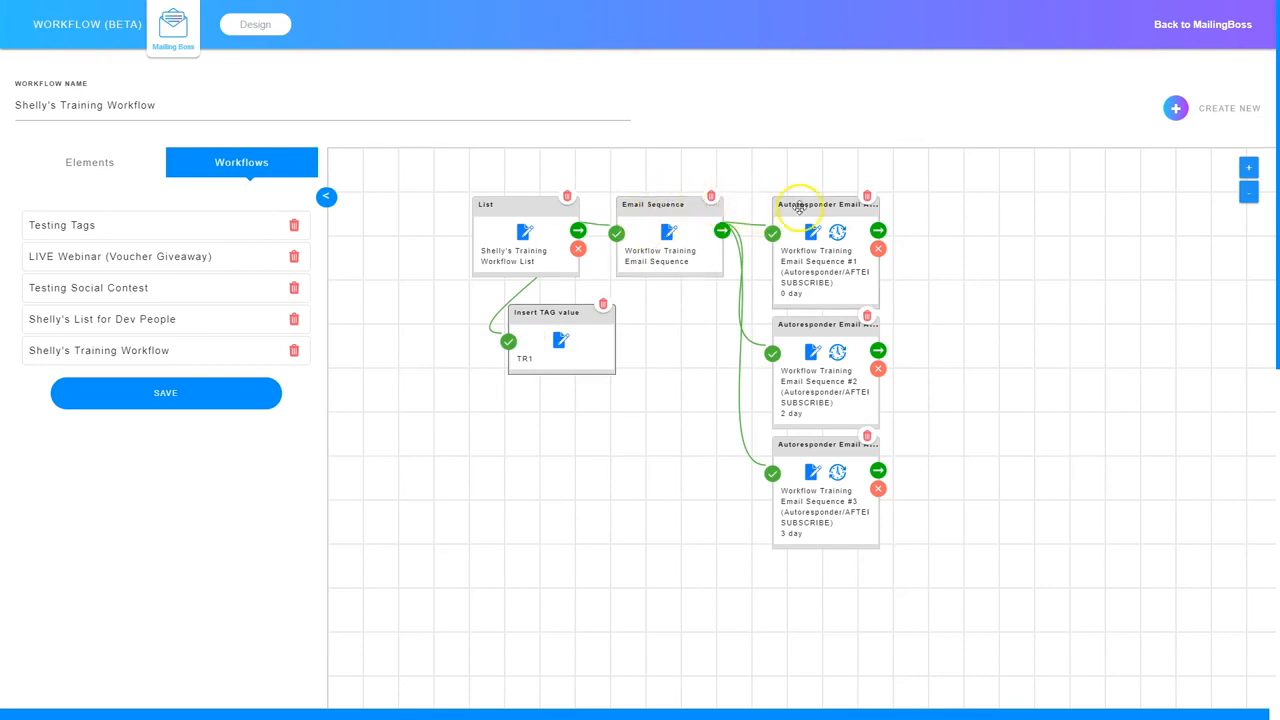
pyautogui.moveTo(832, 209); pyautogui.dragTo(988, 233)
pyautogui.moveTo(845, 326); pyautogui.dragTo(1017, 362)
pyautogui.moveTo(840, 446); pyautogui.dragTo(1025, 497)
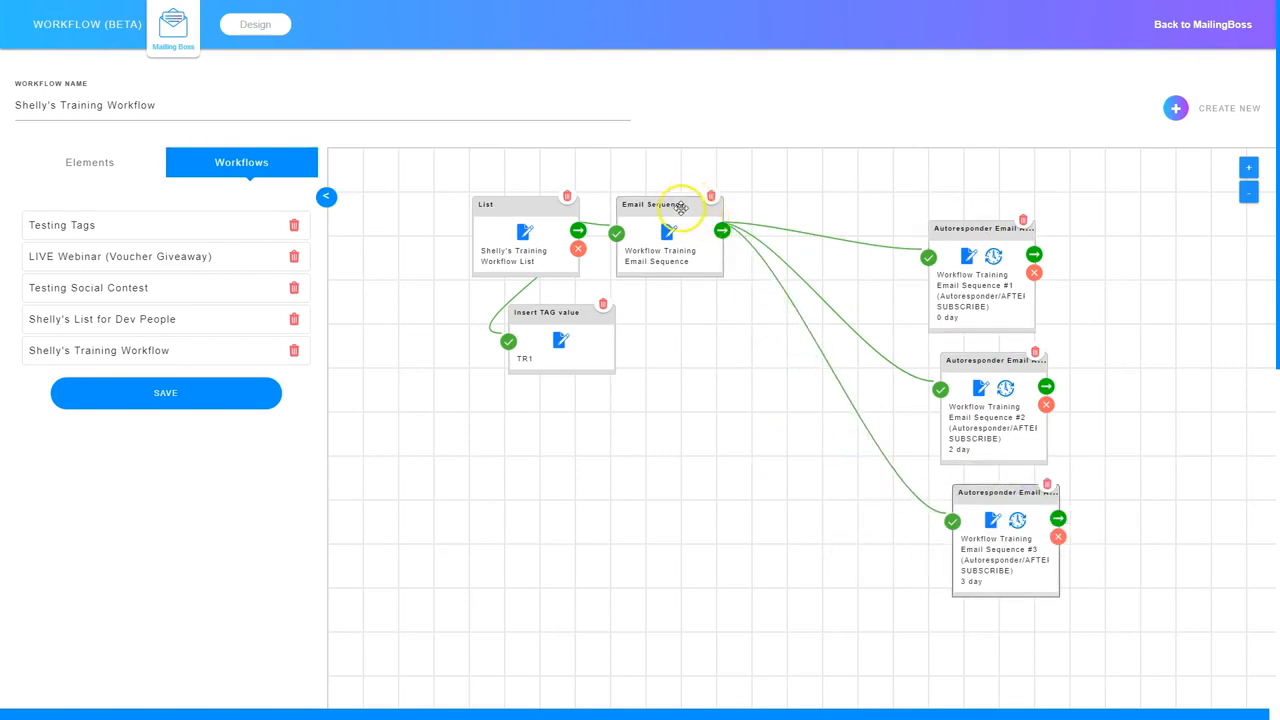
pyautogui.moveTo(699, 211); pyautogui.dragTo(855, 247)
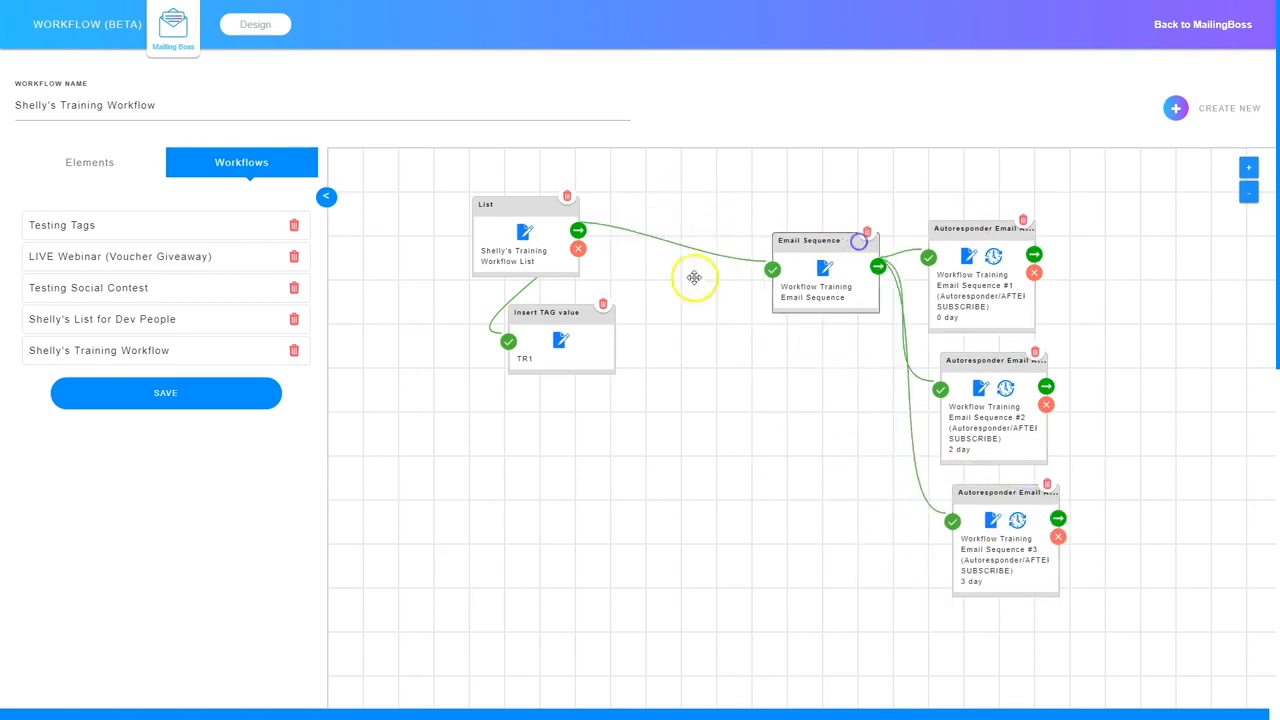
pyautogui.moveTo(568, 305); pyautogui.dragTo(725, 138)
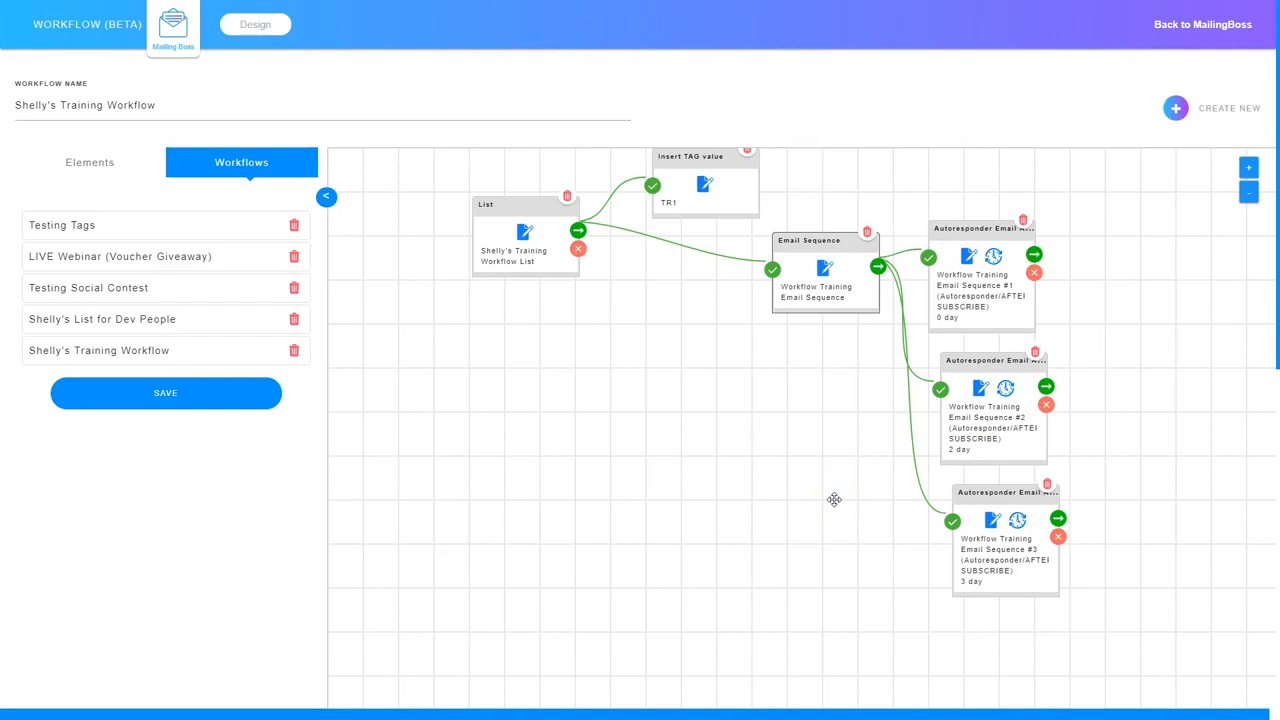
pyautogui.click(534, 447)
pyautogui.click(509, 400)
pyautogui.click(513, 394)
pyautogui.click(337, 443)
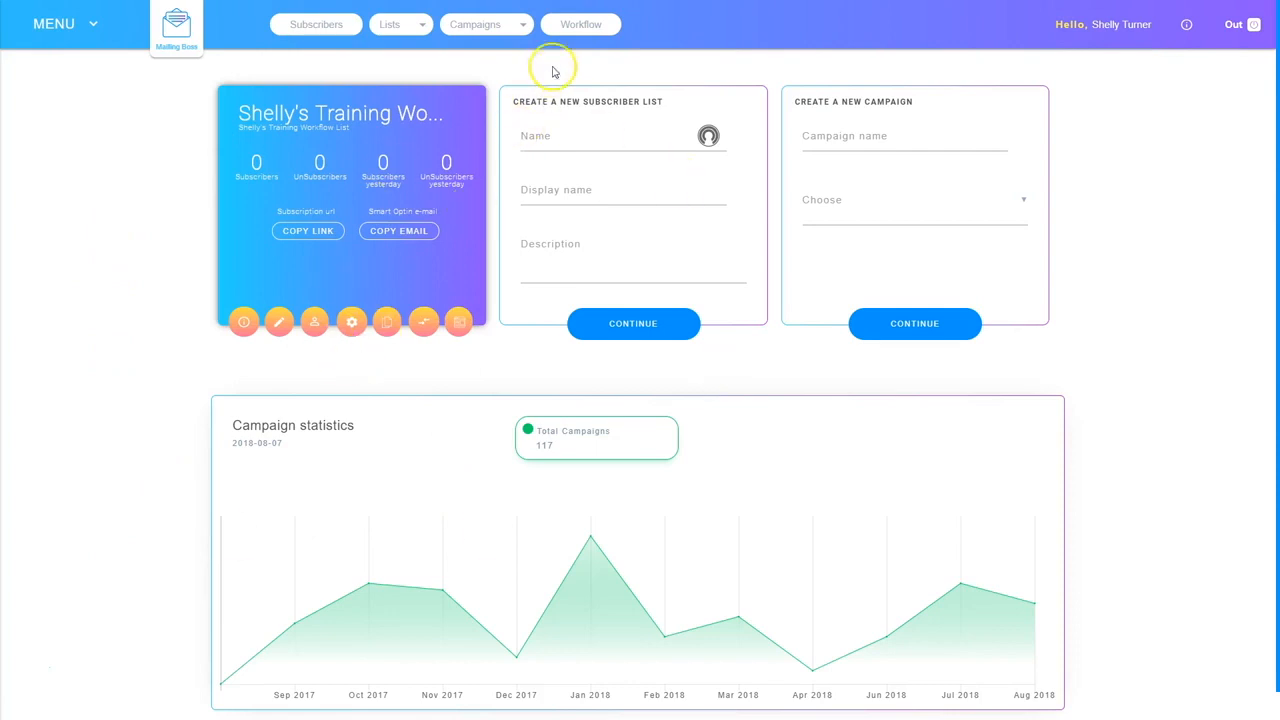
# Step: Load the rearranged training workflow again from the saved workflows
pyautogui.click(583, 27)
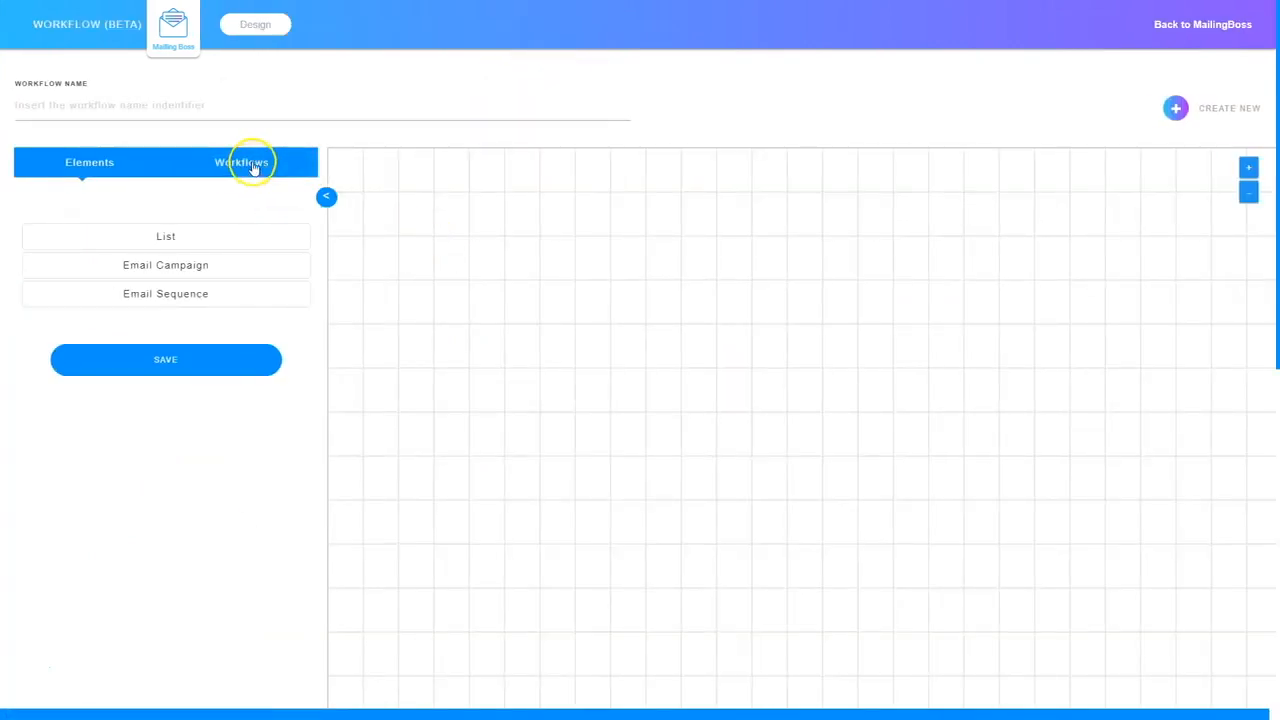
pyautogui.click(250, 166)
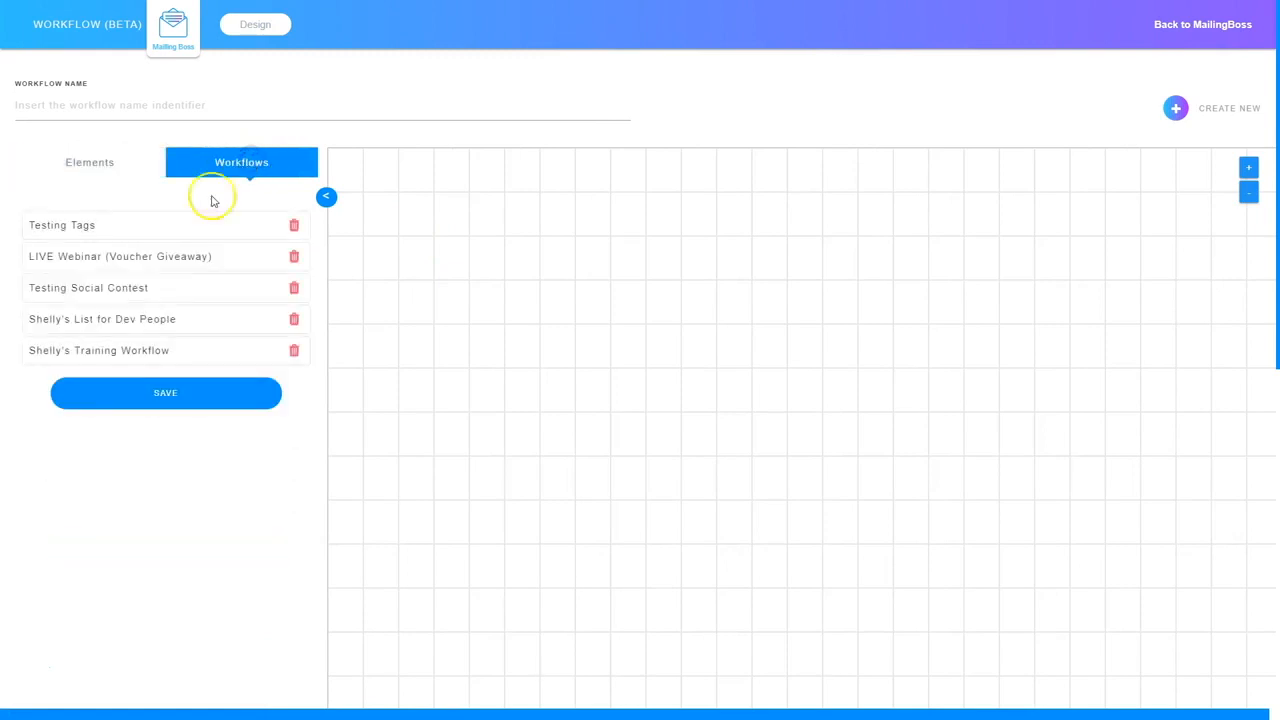
pyautogui.click(122, 348)
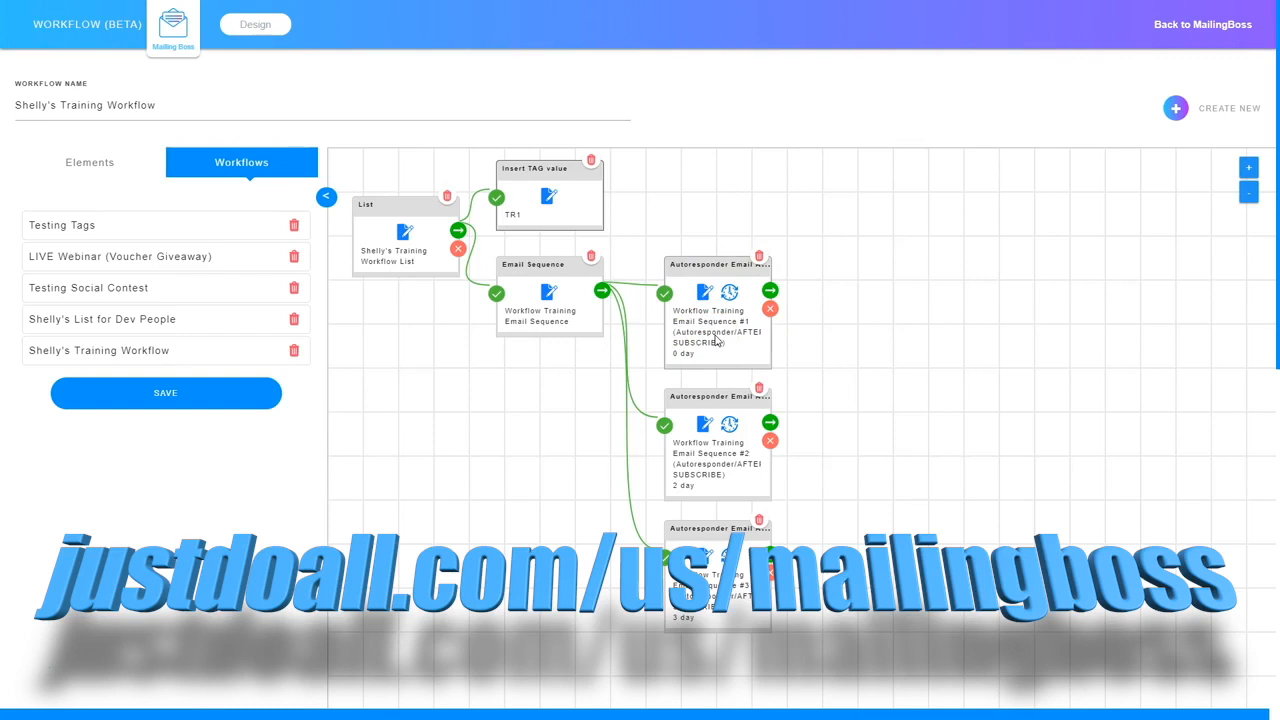
# Step: Add an Insert TAG value action following the first autoresponder with the new tag "TROPEN" and a time of 2 days
pyautogui.click(770, 292)
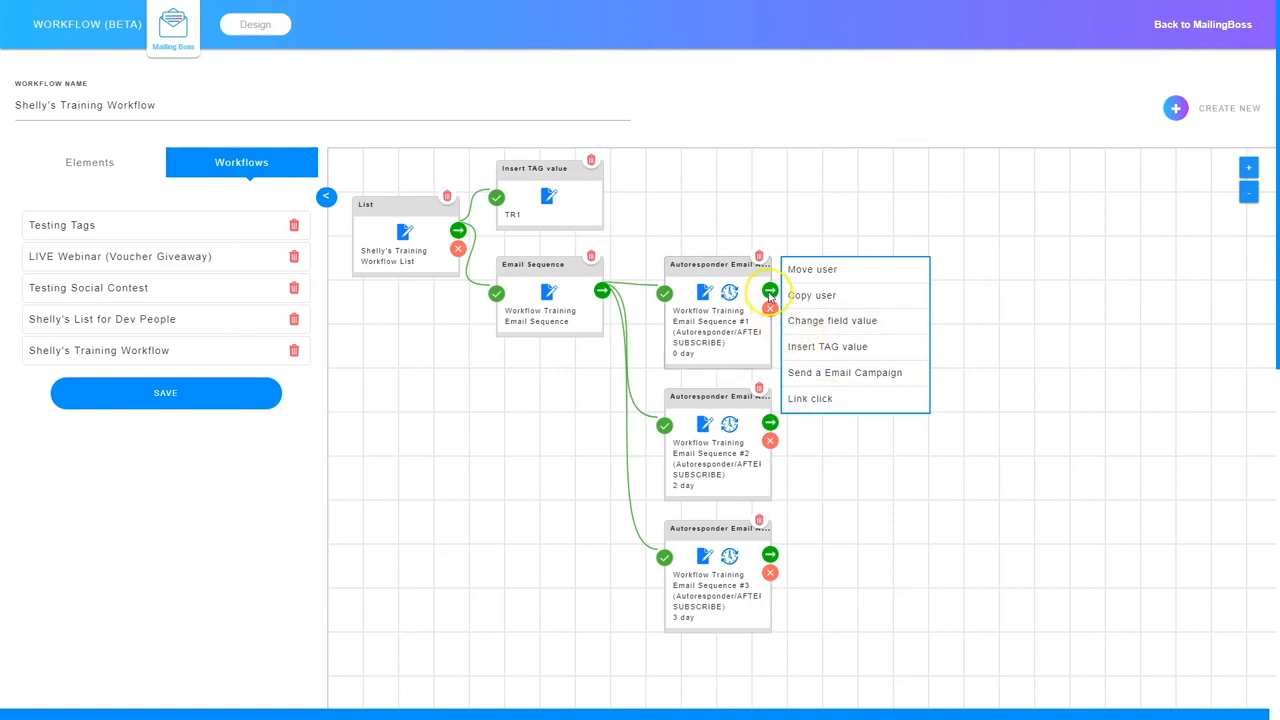
pyautogui.click(832, 347)
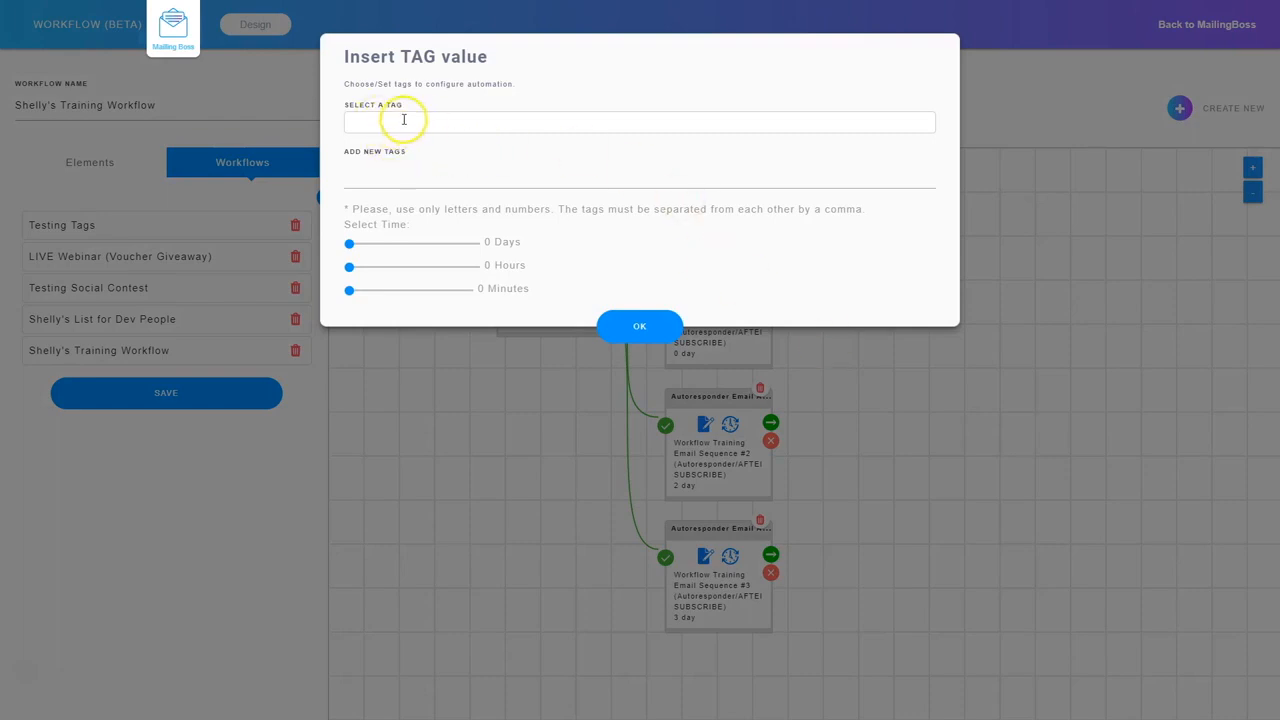
pyautogui.click(386, 178)
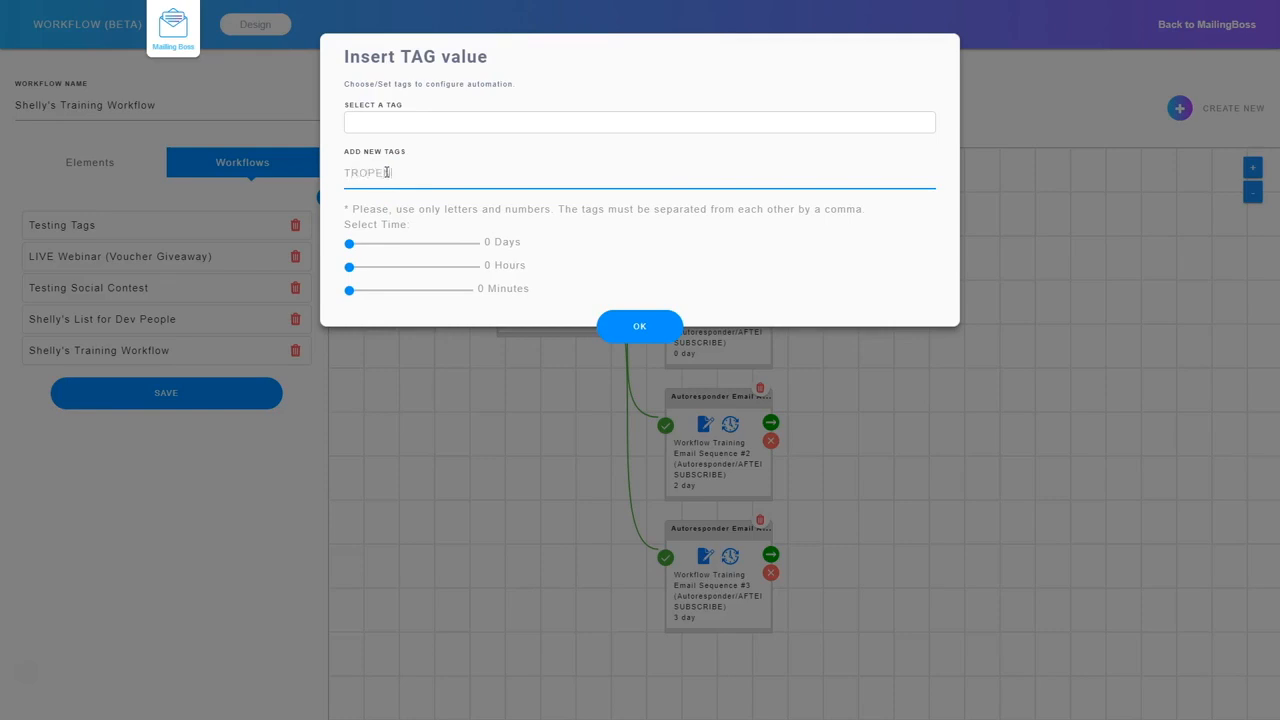
pyautogui.write('TROPEN')
pyautogui.moveTo(349, 244); pyautogui.dragTo(353, 228)
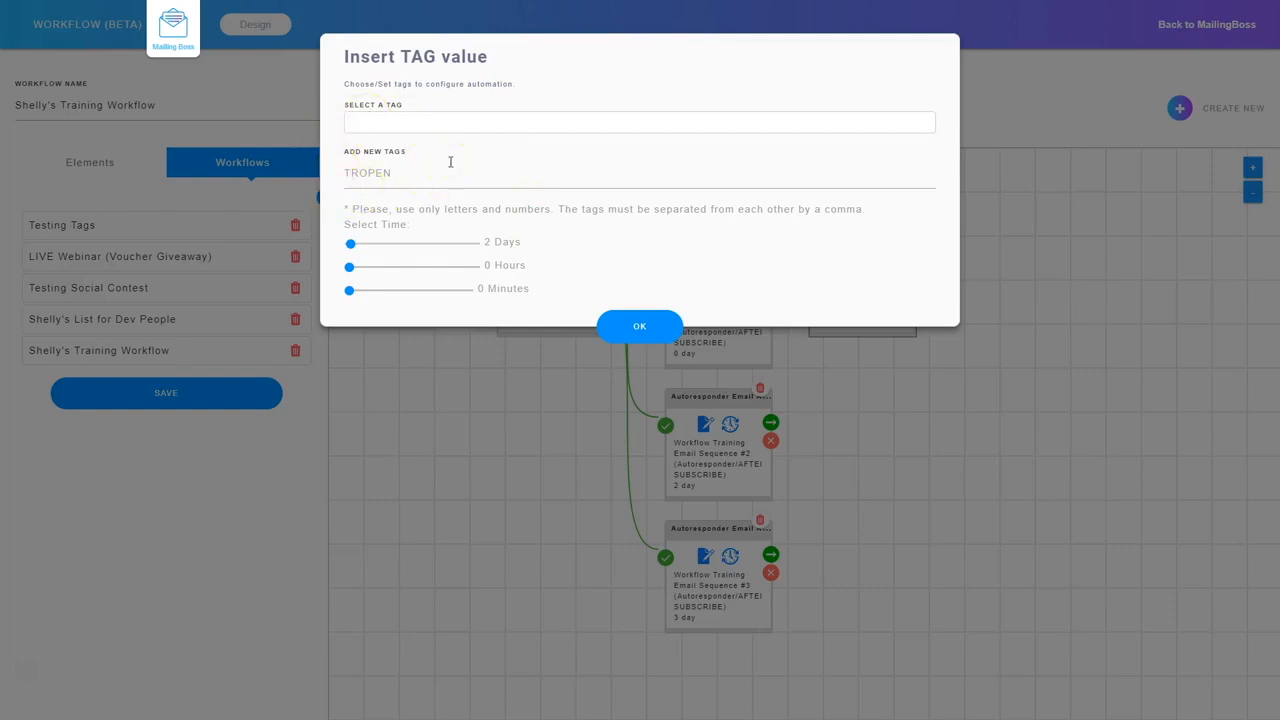
pyautogui.click(618, 325)
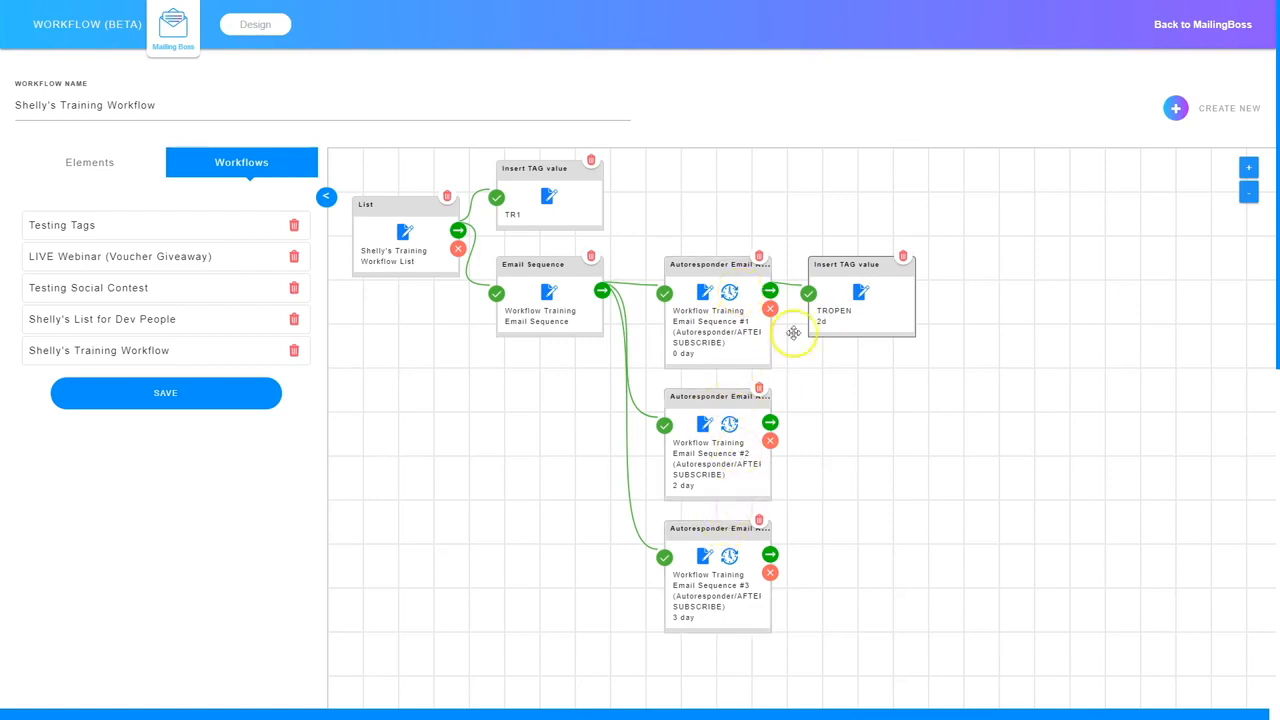
pyautogui.click(857, 290)
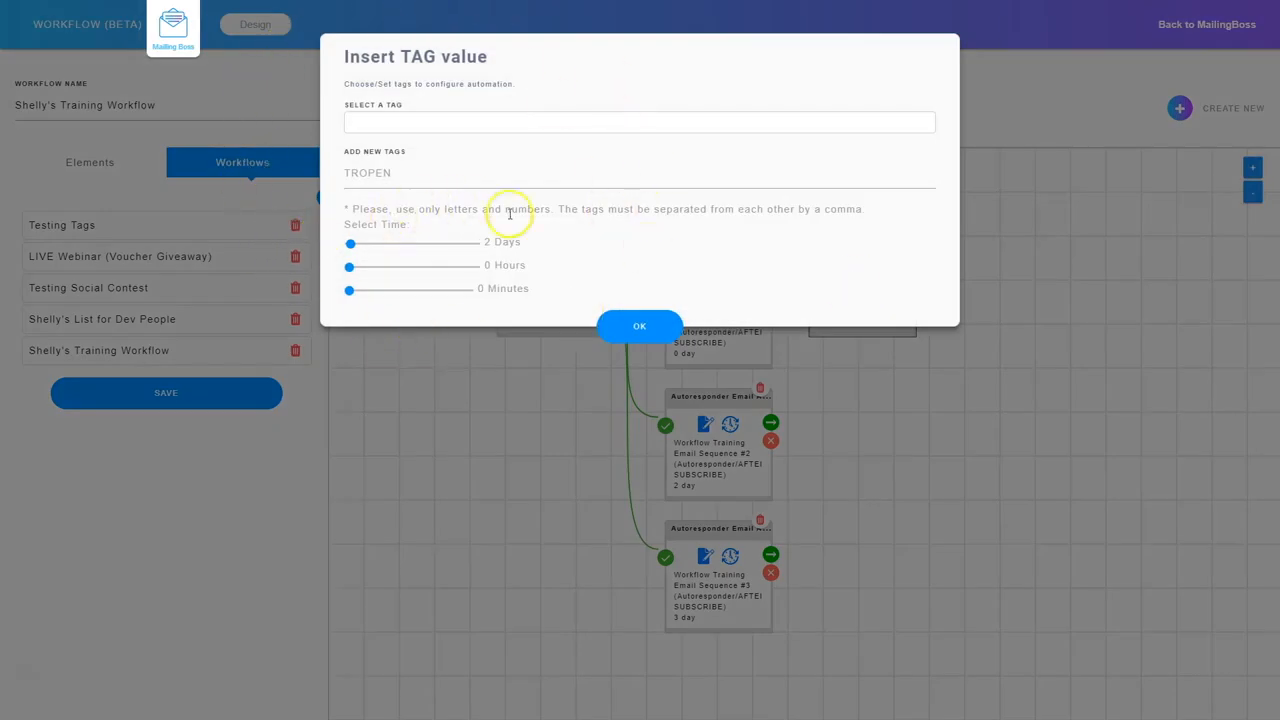
pyautogui.click(640, 328)
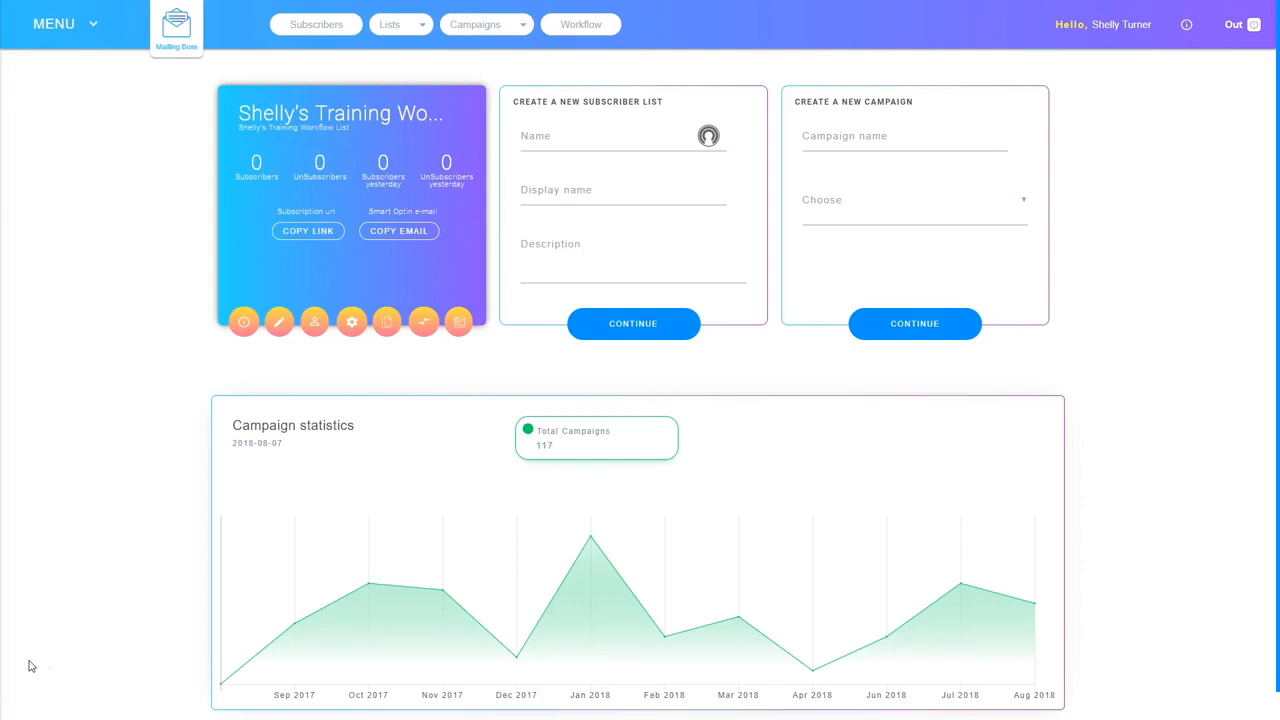
# Step: Start a new workflow named "Builderall Business Leads" and place a List element near the start of its canvas
pyautogui.click(193, 428)
pyautogui.click(571, 30)
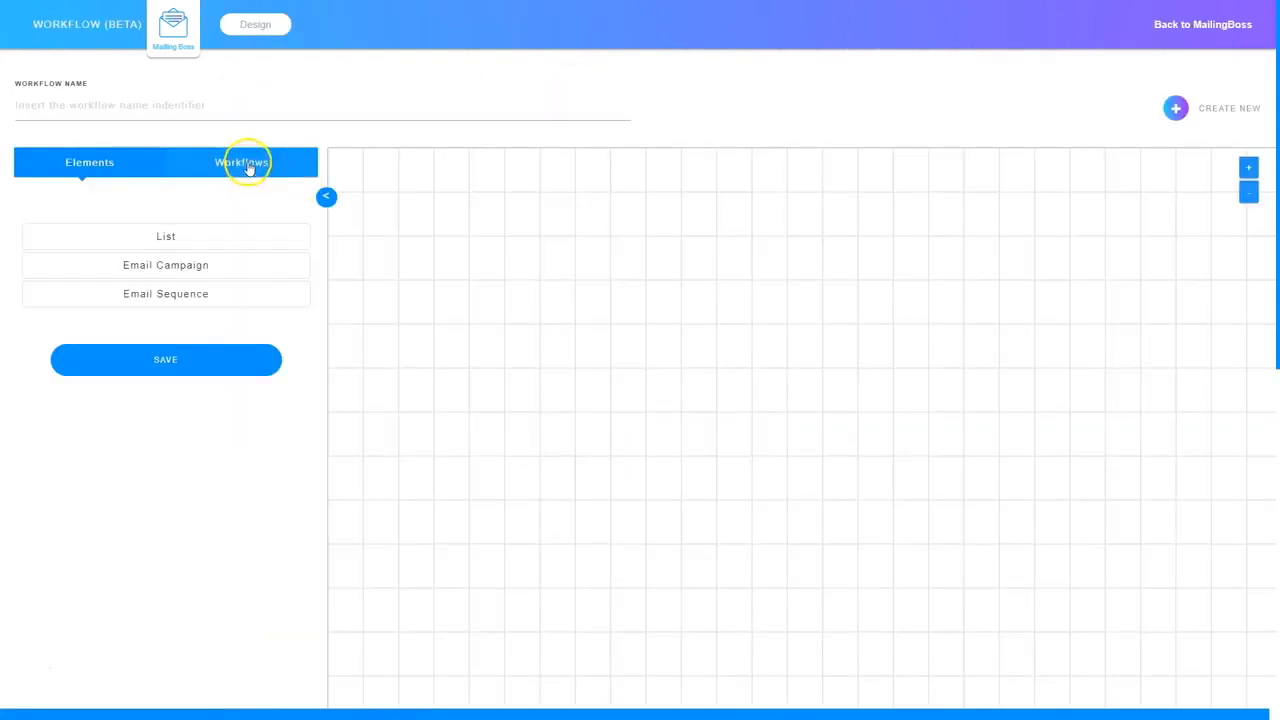
pyautogui.click(80, 105)
pyautogui.write('Builderall Business Leads')
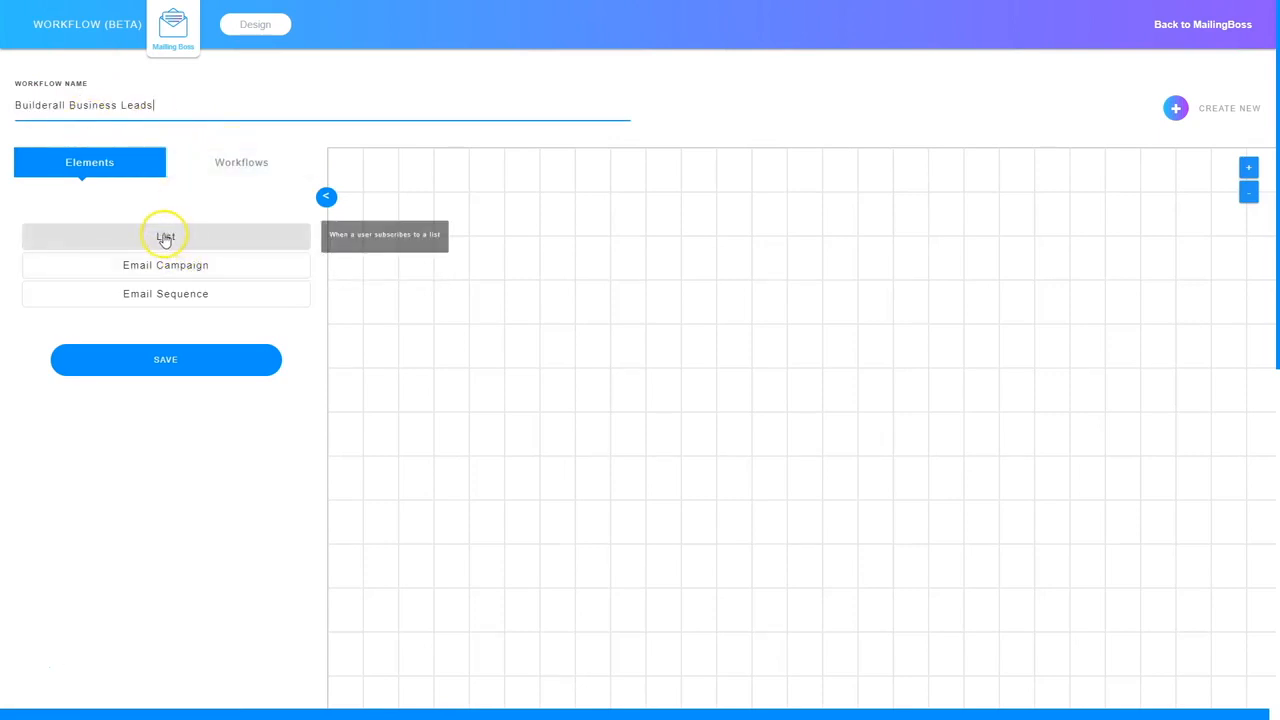
pyautogui.moveTo(165, 238); pyautogui.dragTo(320, 249)
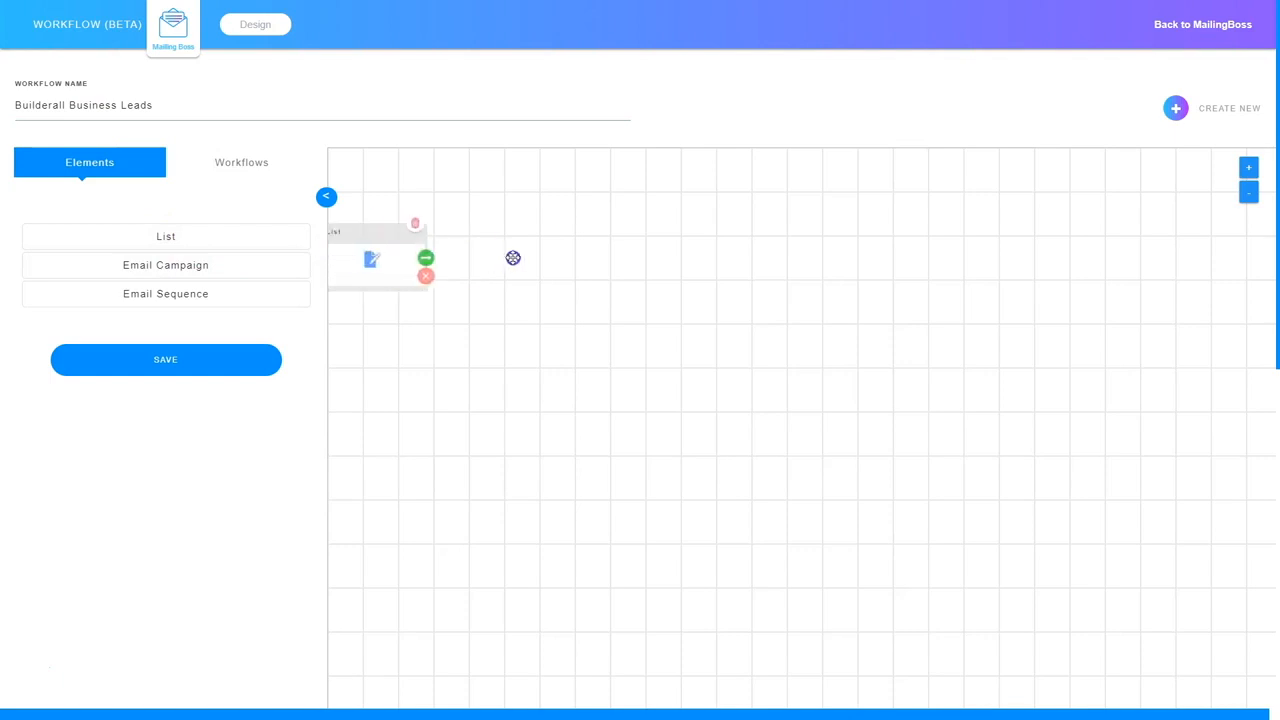
pyautogui.moveTo(513, 258); pyautogui.dragTo(632, 247)
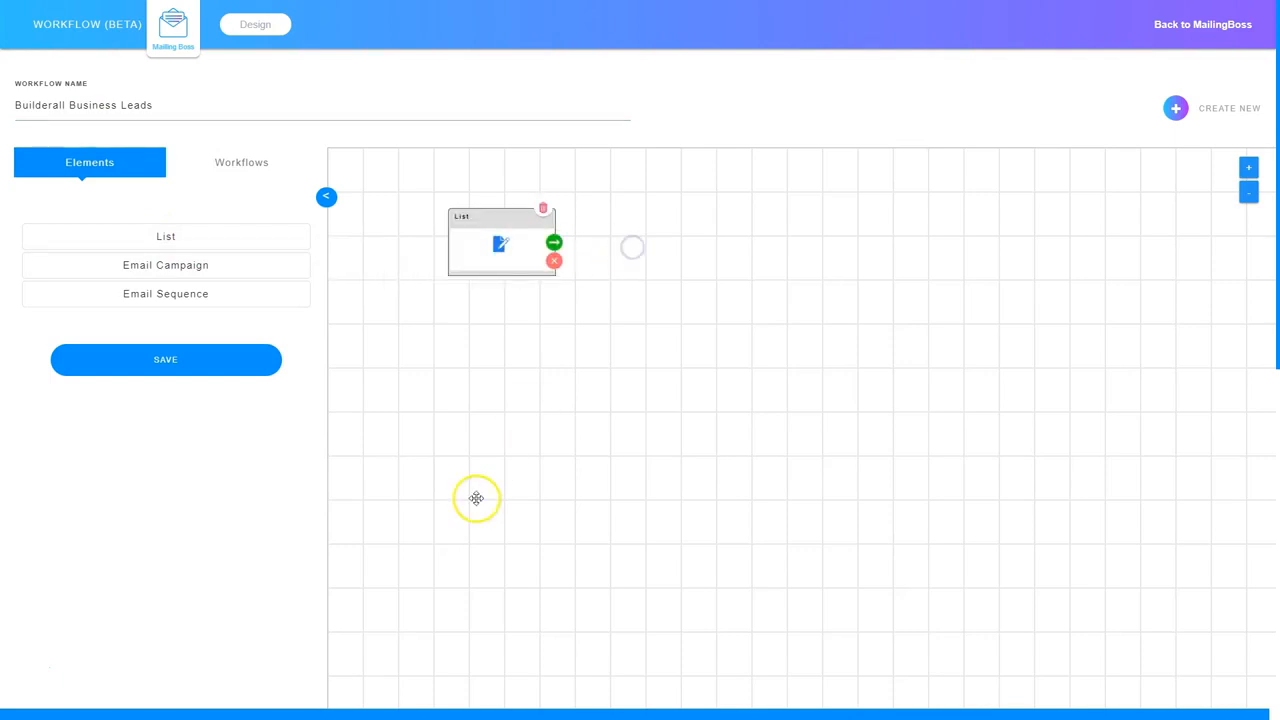
# Step: Assign the existing list "Builderall Leads (Solo Ads-03252018)" to the List element
pyautogui.click(501, 246)
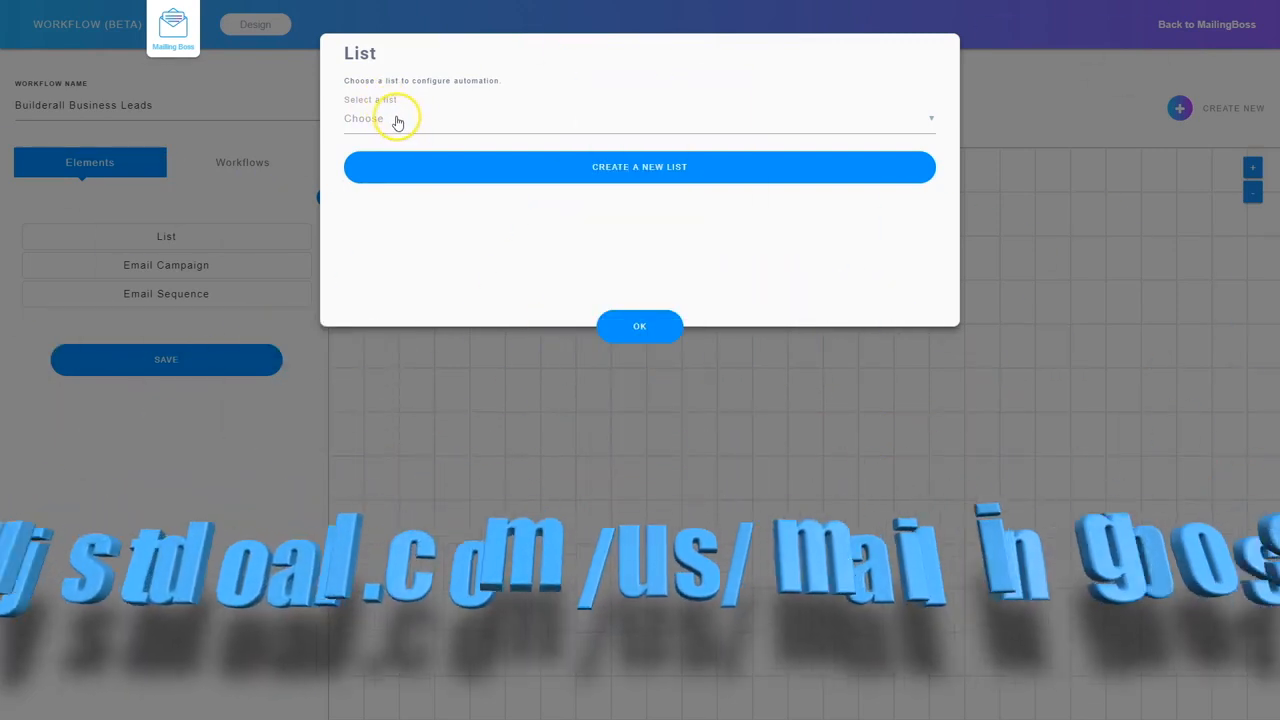
pyautogui.click(397, 121)
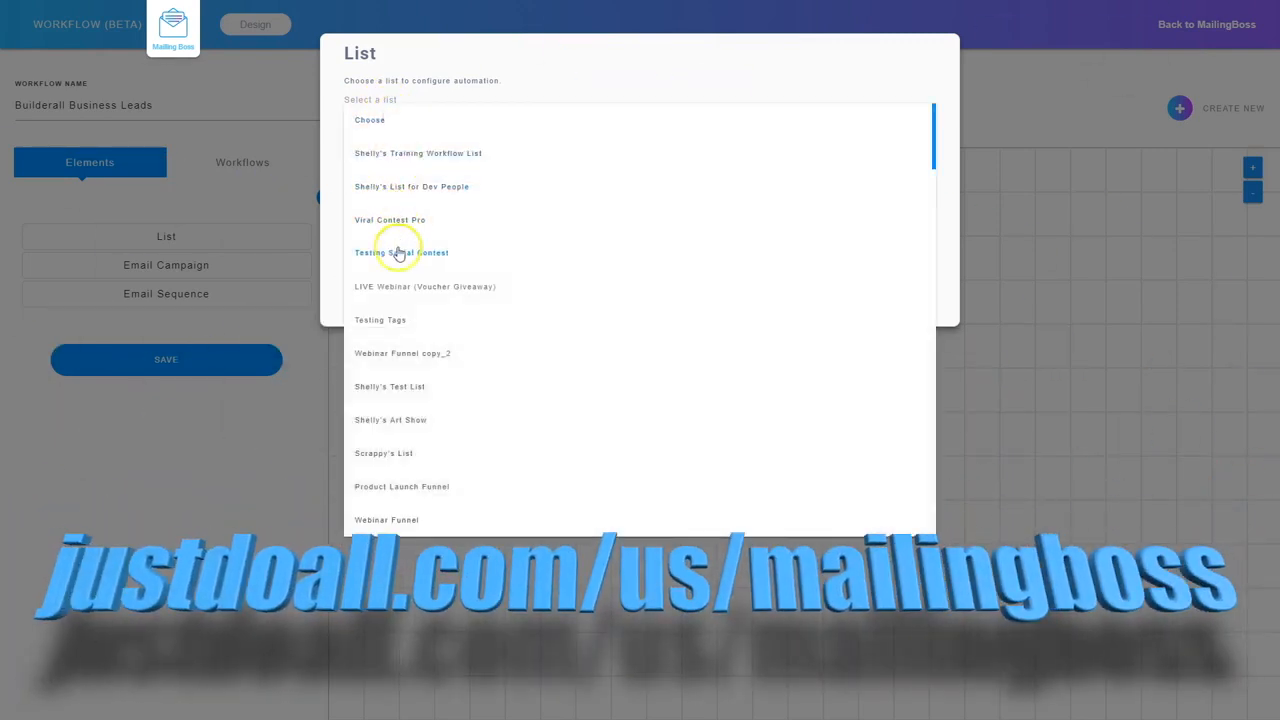
pyautogui.scroll(-5, 415, 425)
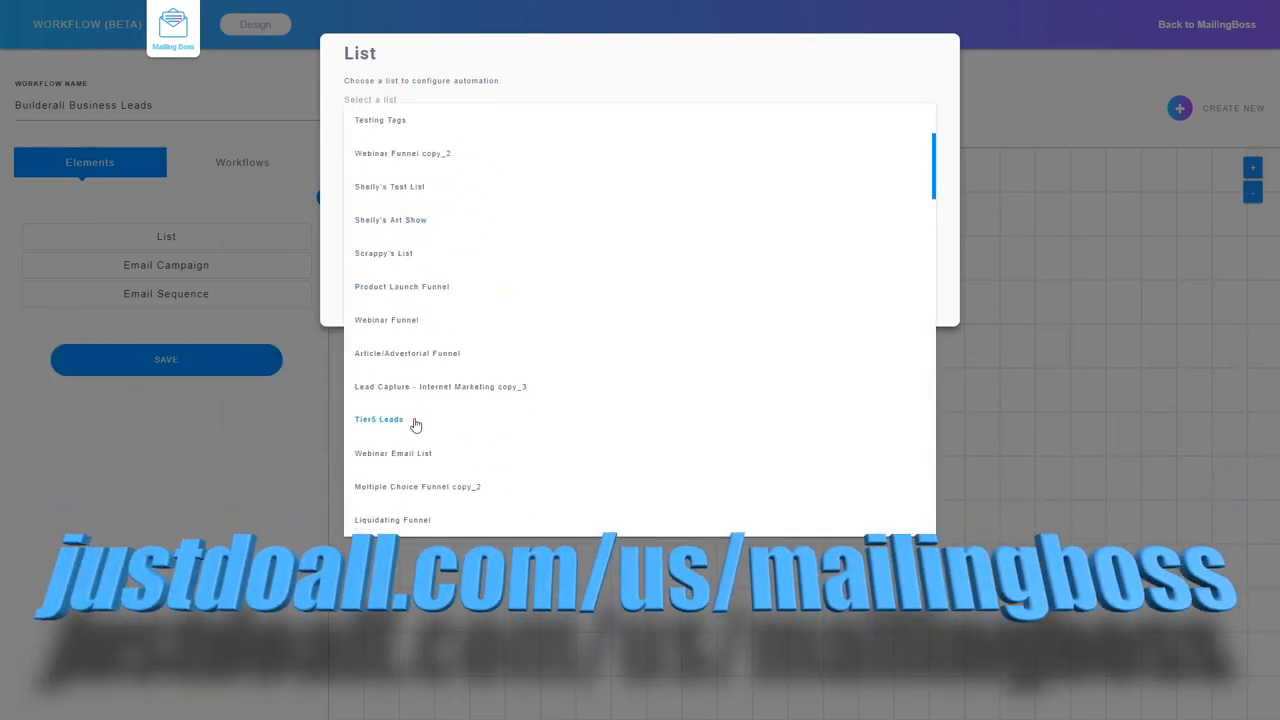
pyautogui.scroll(-1, 417, 425)
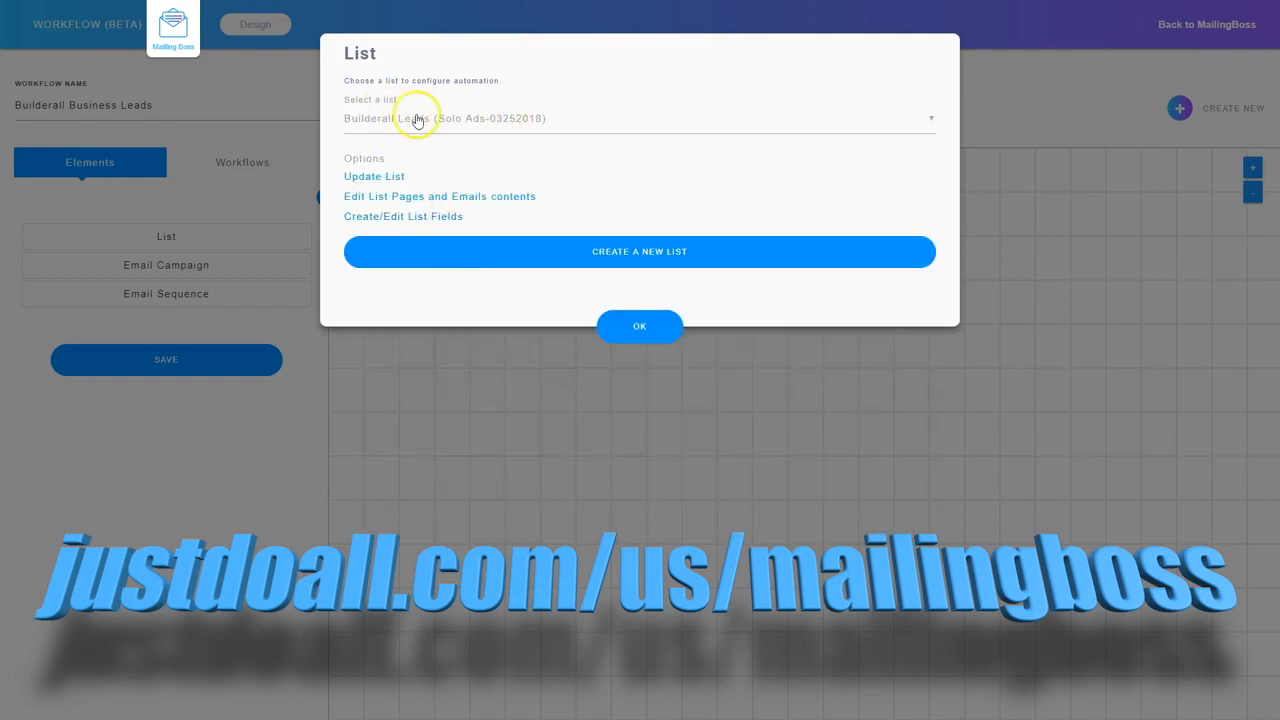
pyautogui.click(638, 330)
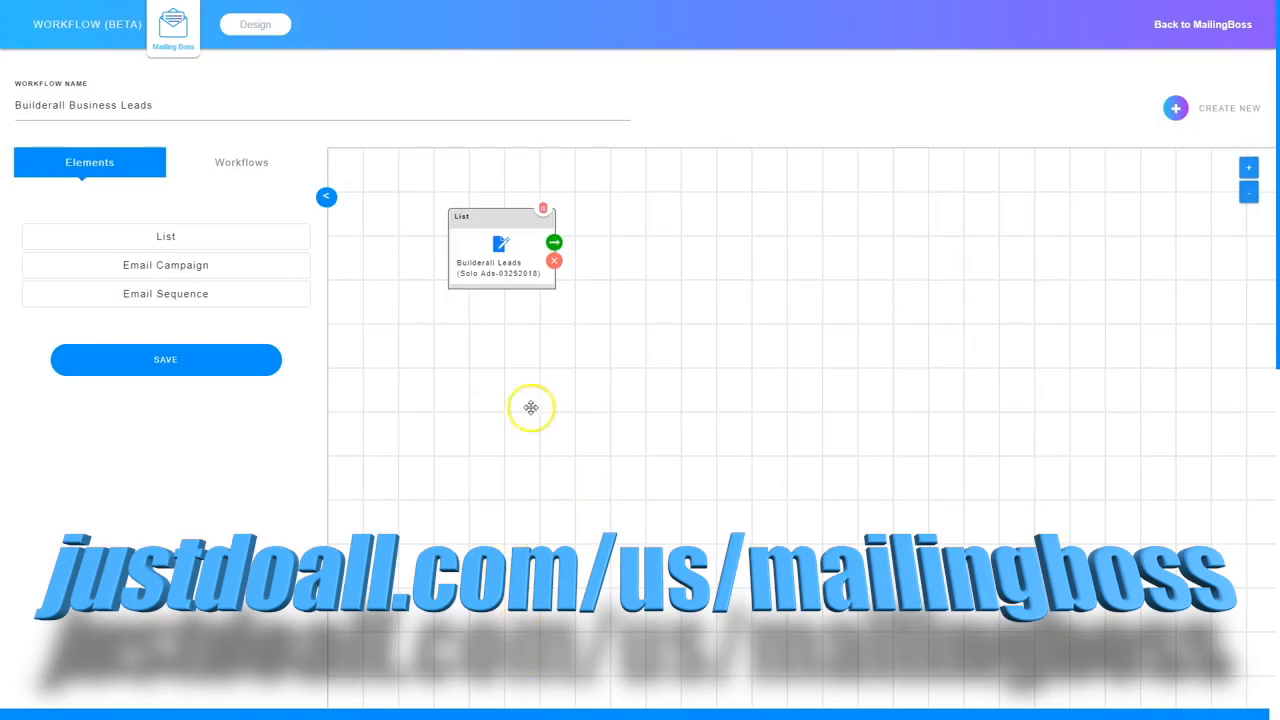
# Step: Add an Email Sequence following the List element, choose the "Builderall (Solo Ads)" sequence and load its emails into the workflow
pyautogui.click(554, 243)
pyautogui.click(609, 297)
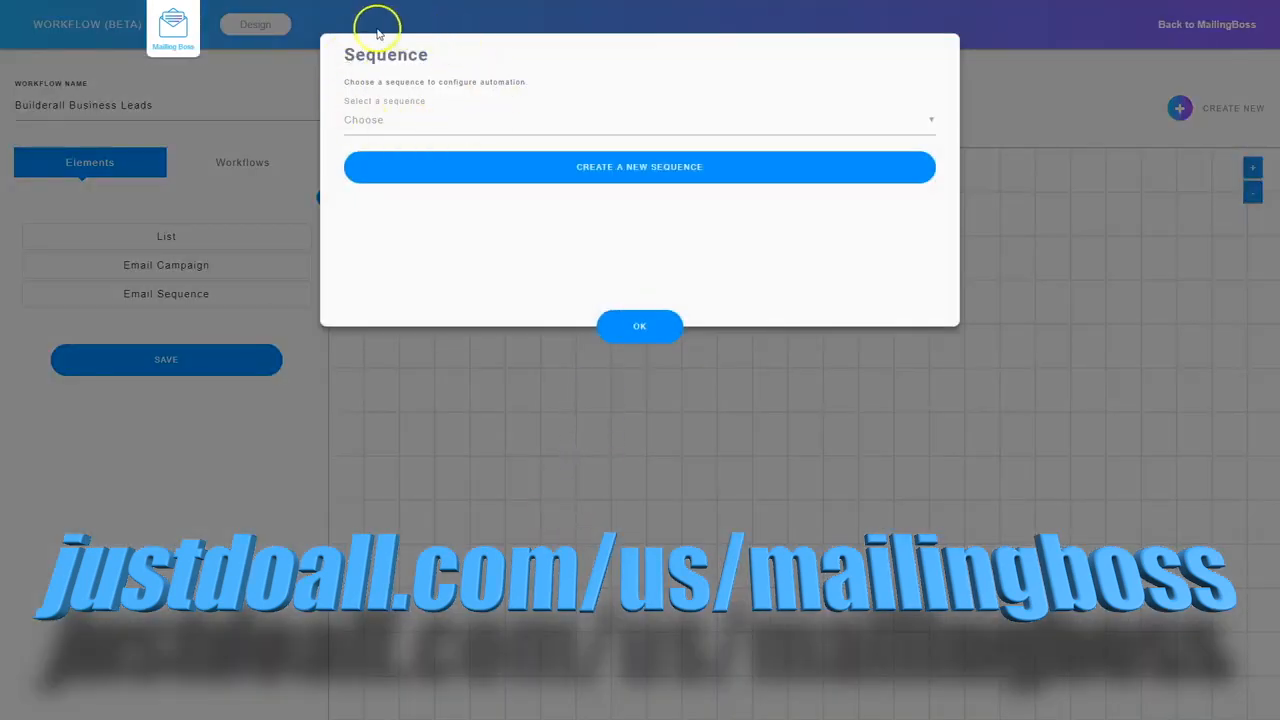
pyautogui.click(422, 122)
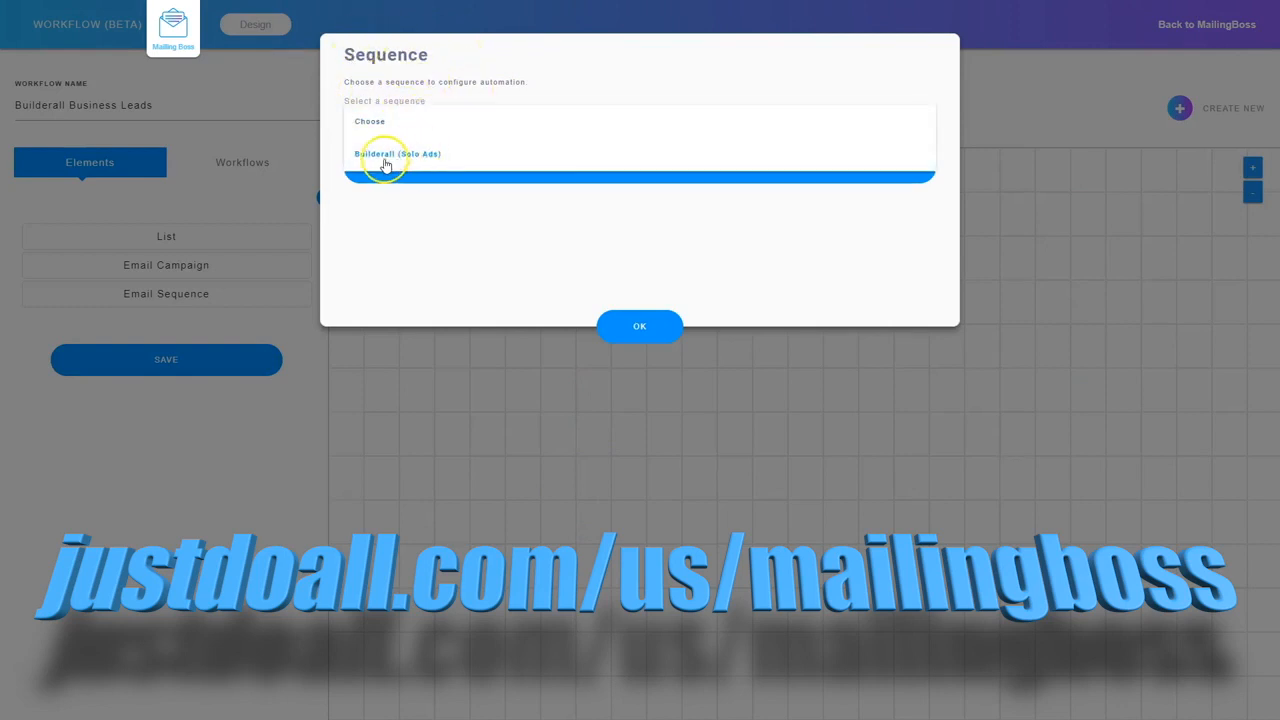
pyautogui.click(415, 158)
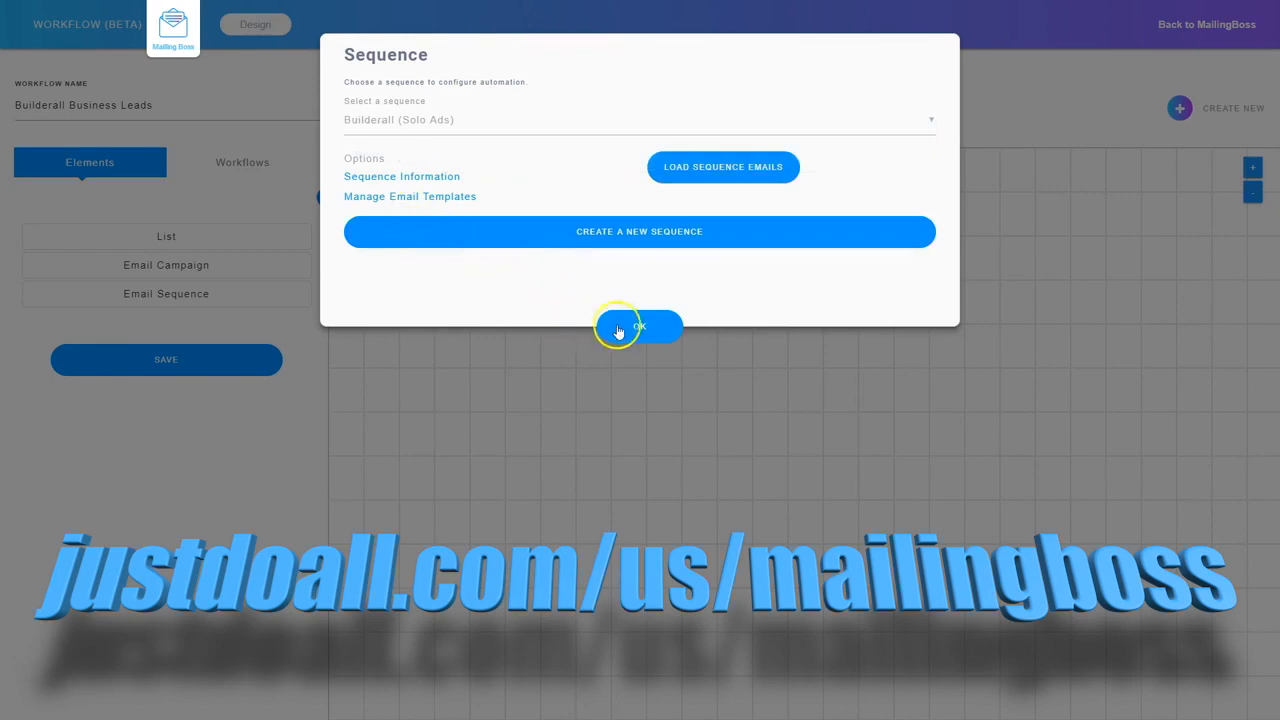
pyautogui.click(722, 167)
pyautogui.click(616, 310)
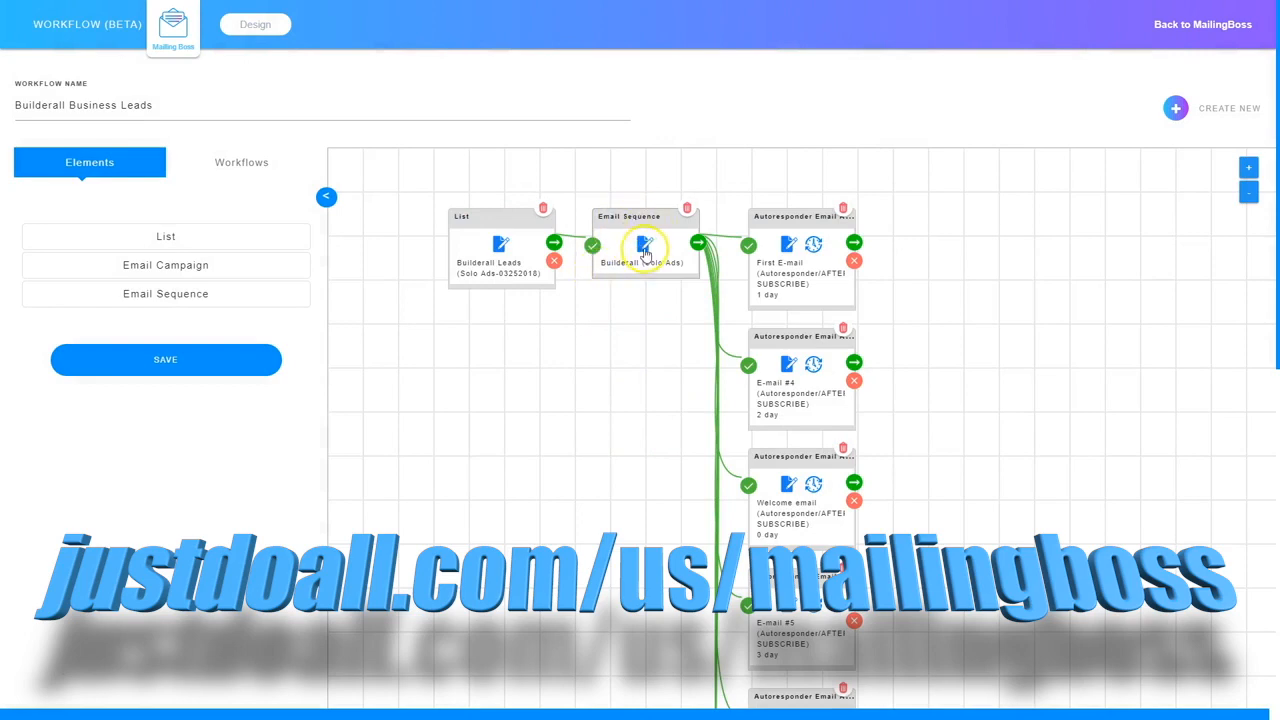
pyautogui.scroll(-3, 797, 588)
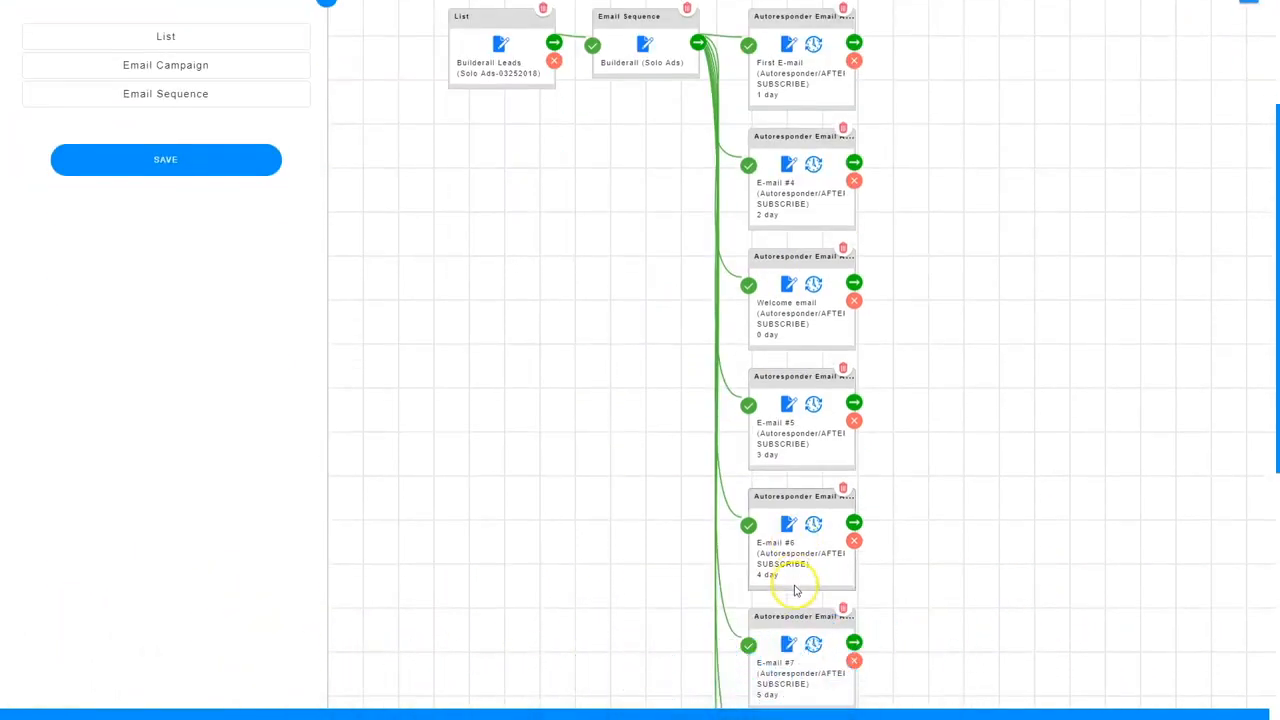
pyautogui.scroll(5, 786, 585)
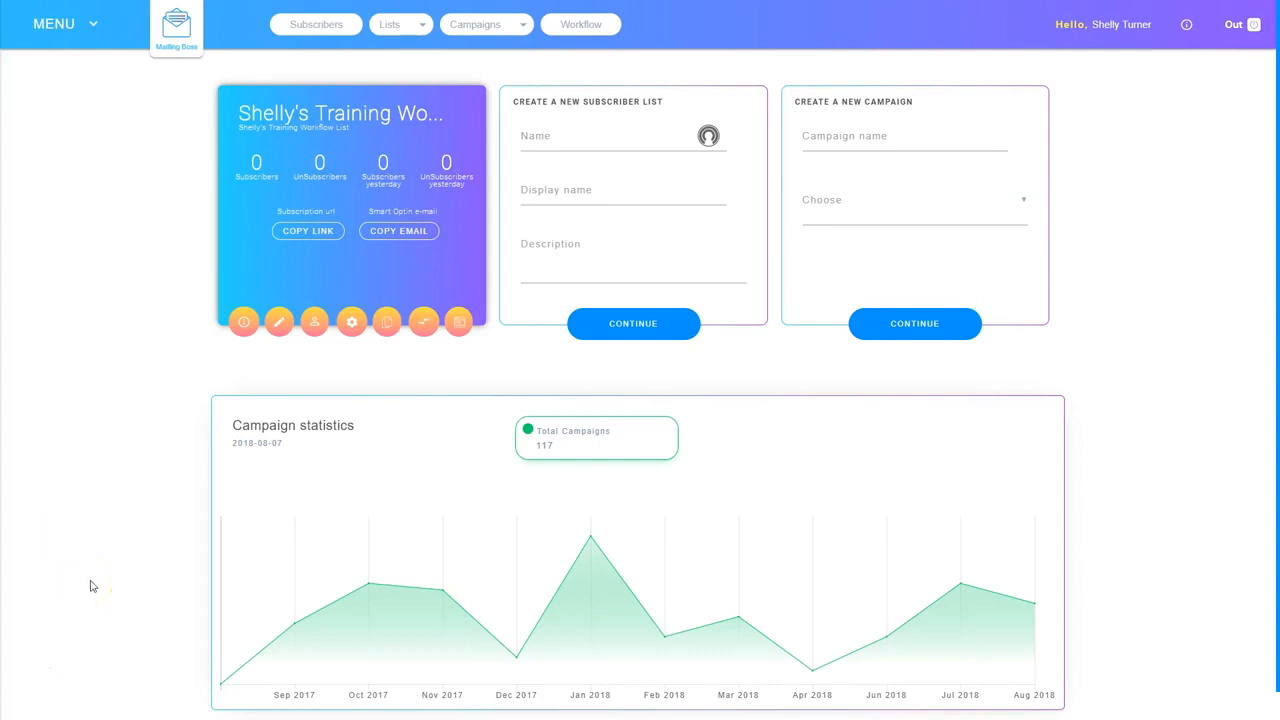
# Step: Start another workflow named "Unsubscribe Test Workflow", place two List elements one above the other, and save it
pyautogui.click(579, 26)
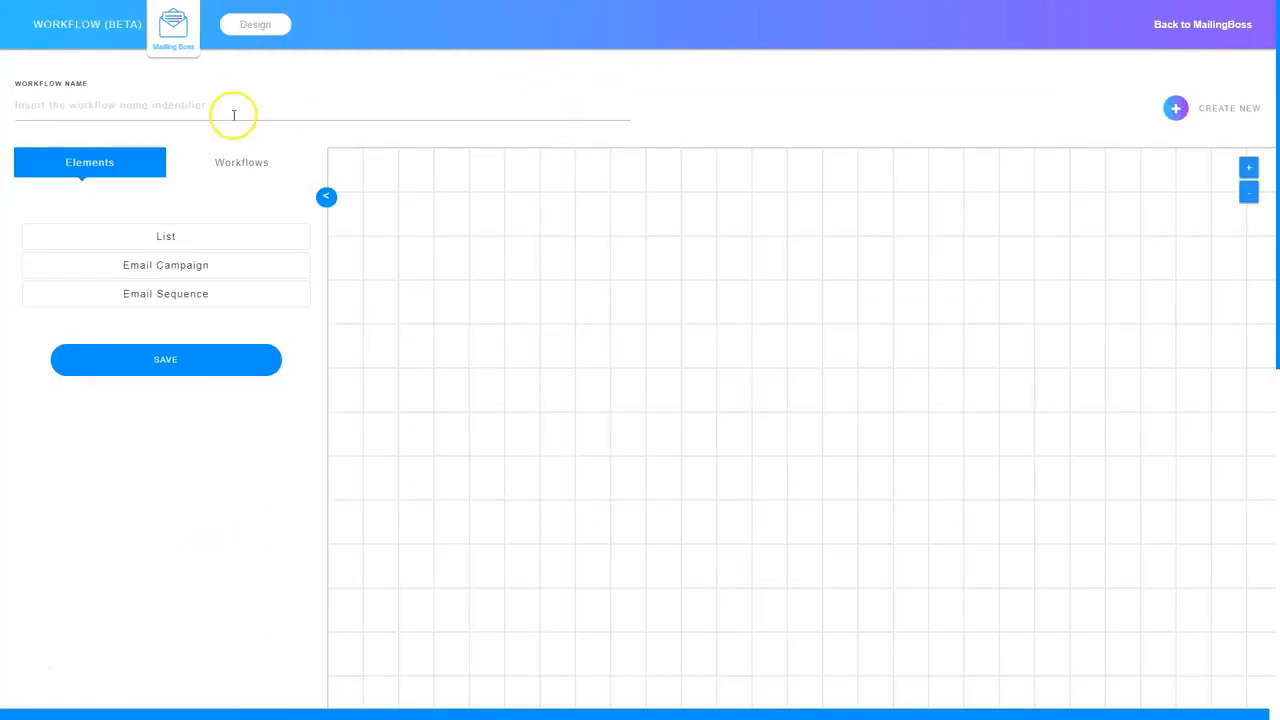
pyautogui.click(131, 107)
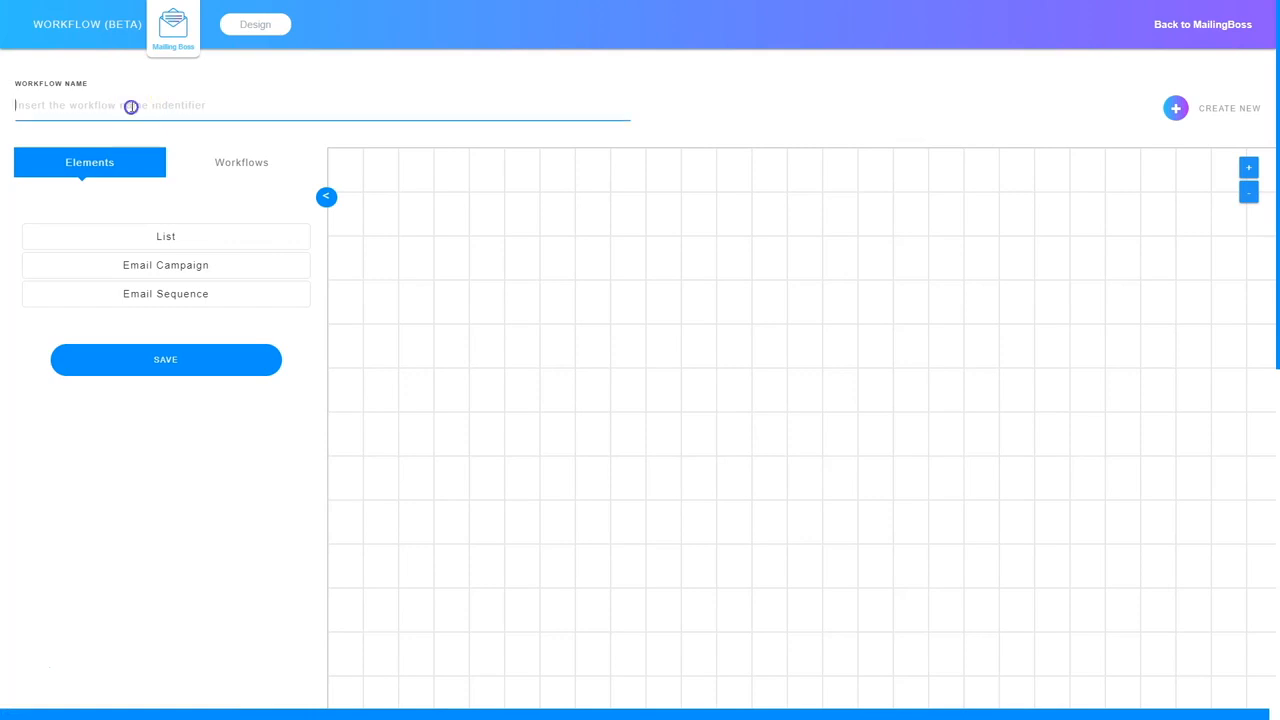
pyautogui.write('Unsubscribe Test Workflow')
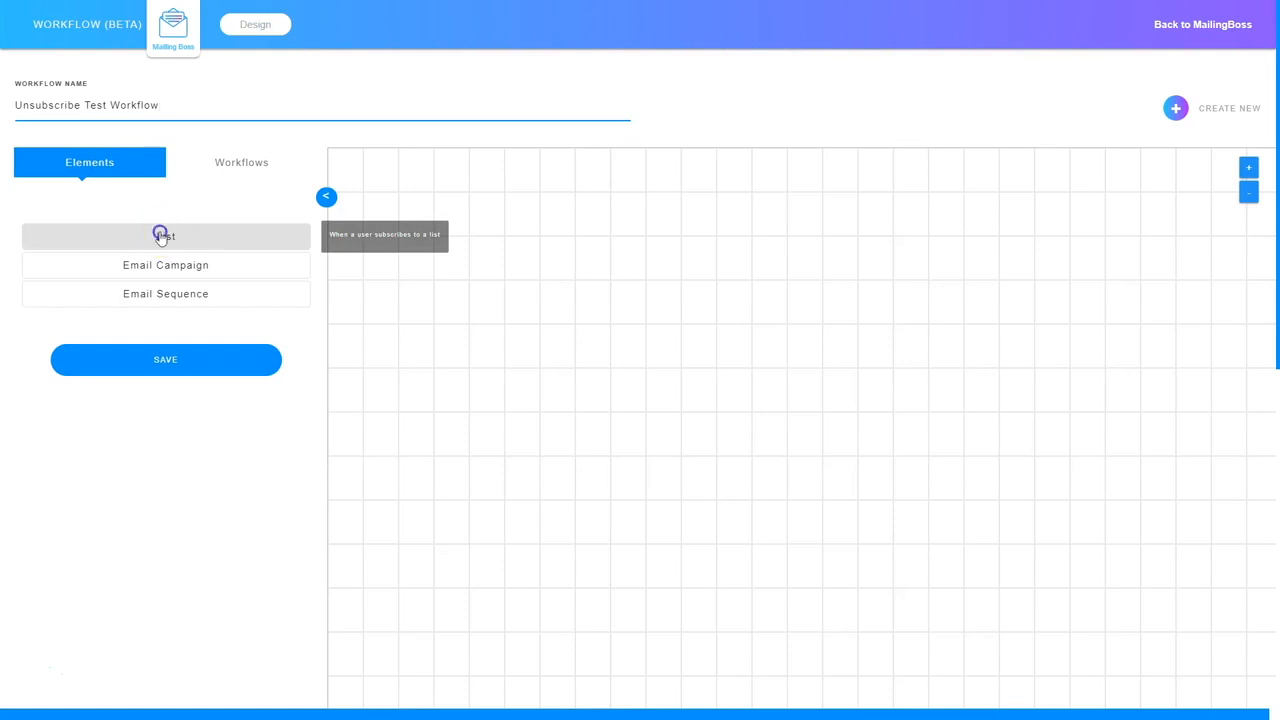
pyautogui.click(161, 238)
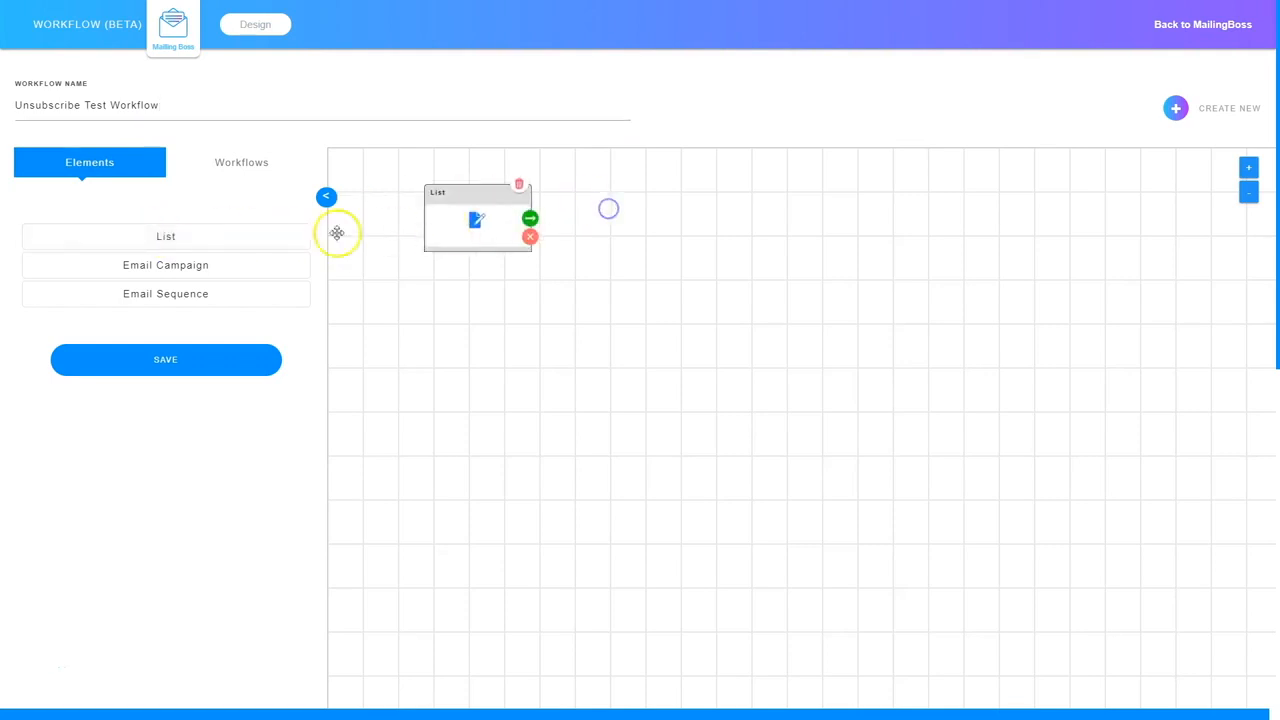
pyautogui.moveTo(177, 240); pyautogui.dragTo(487, 320)
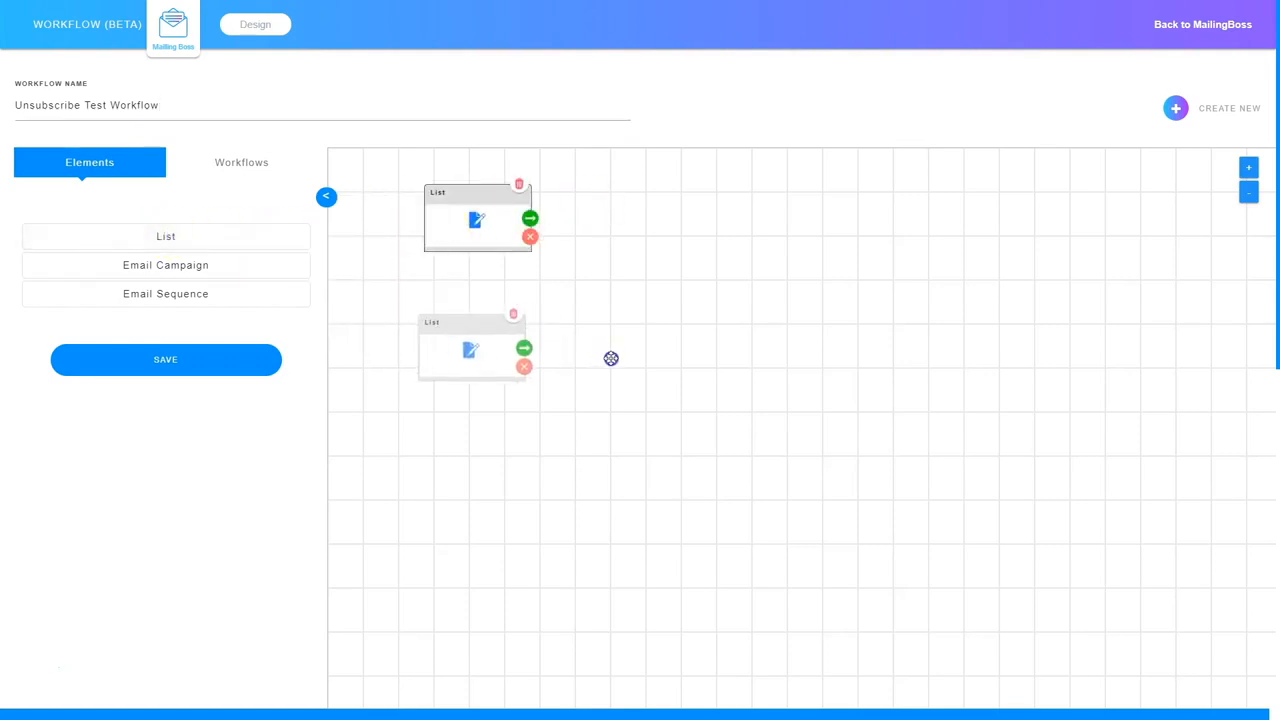
pyautogui.click(155, 356)
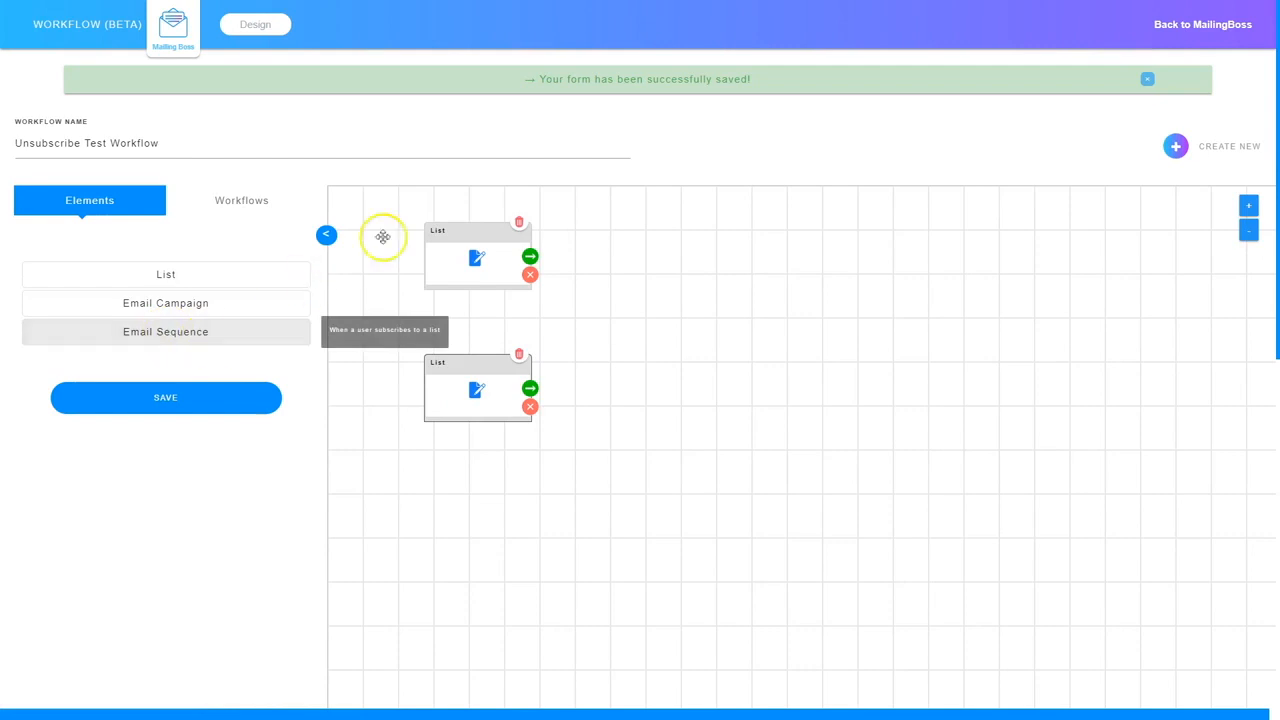
# Step: Start a new subscriber list for the upper List element, using "Test List 1" as its name, display name and description
pyautogui.click(475, 258)
pyautogui.click(475, 258)
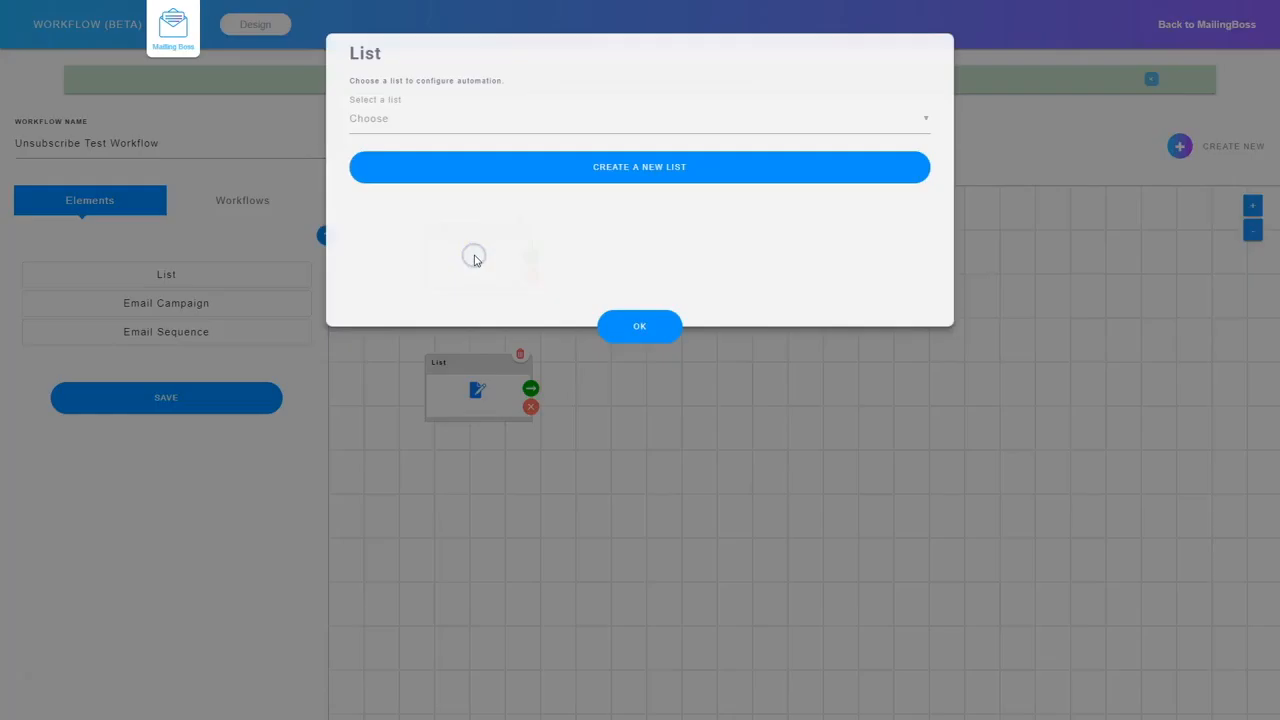
pyautogui.click(583, 165)
pyautogui.click(455, 120)
pyautogui.write('Test List 1')
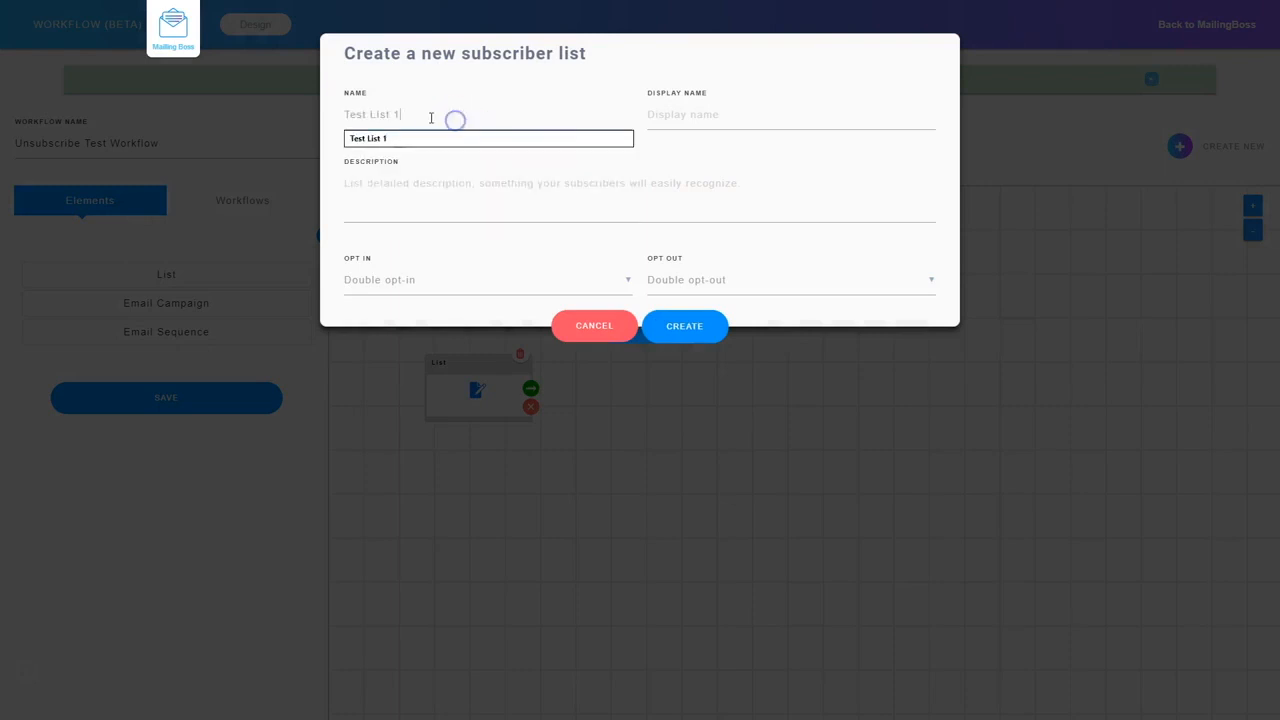
pyautogui.moveTo(414, 112); pyautogui.dragTo(343, 110)
pyautogui.hotkey('ctrl', 'c')
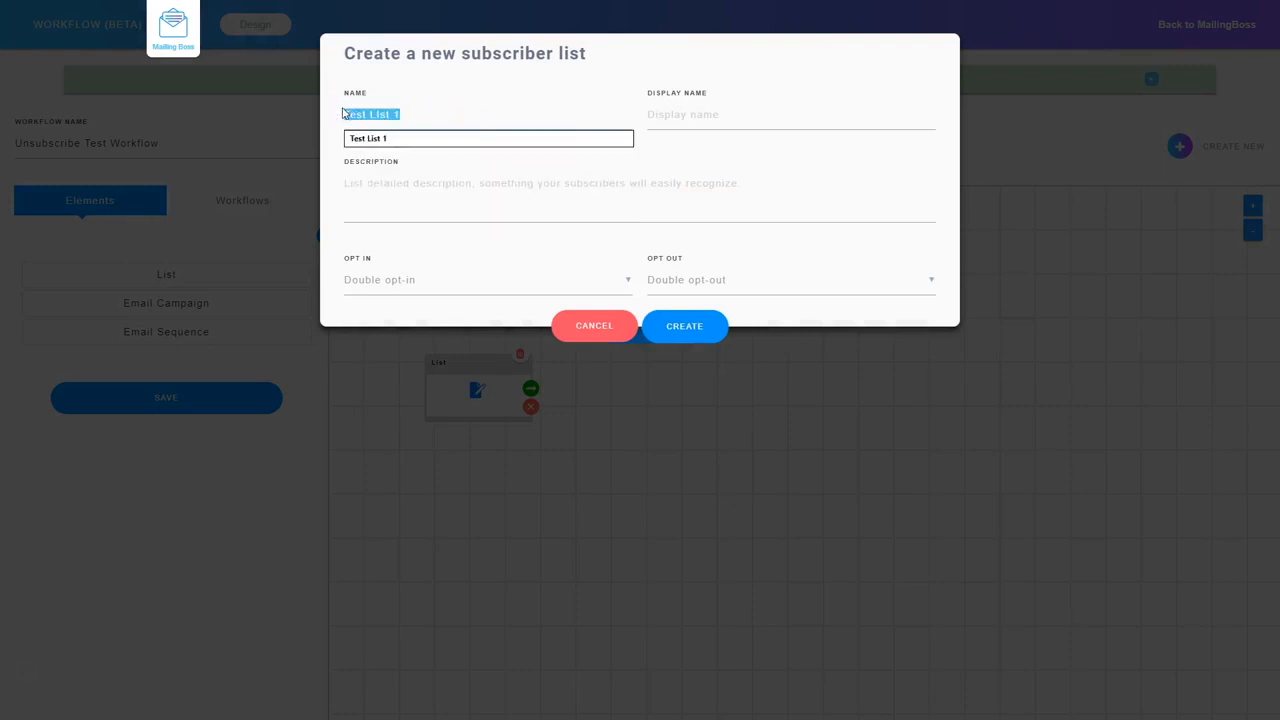
pyautogui.click(711, 112)
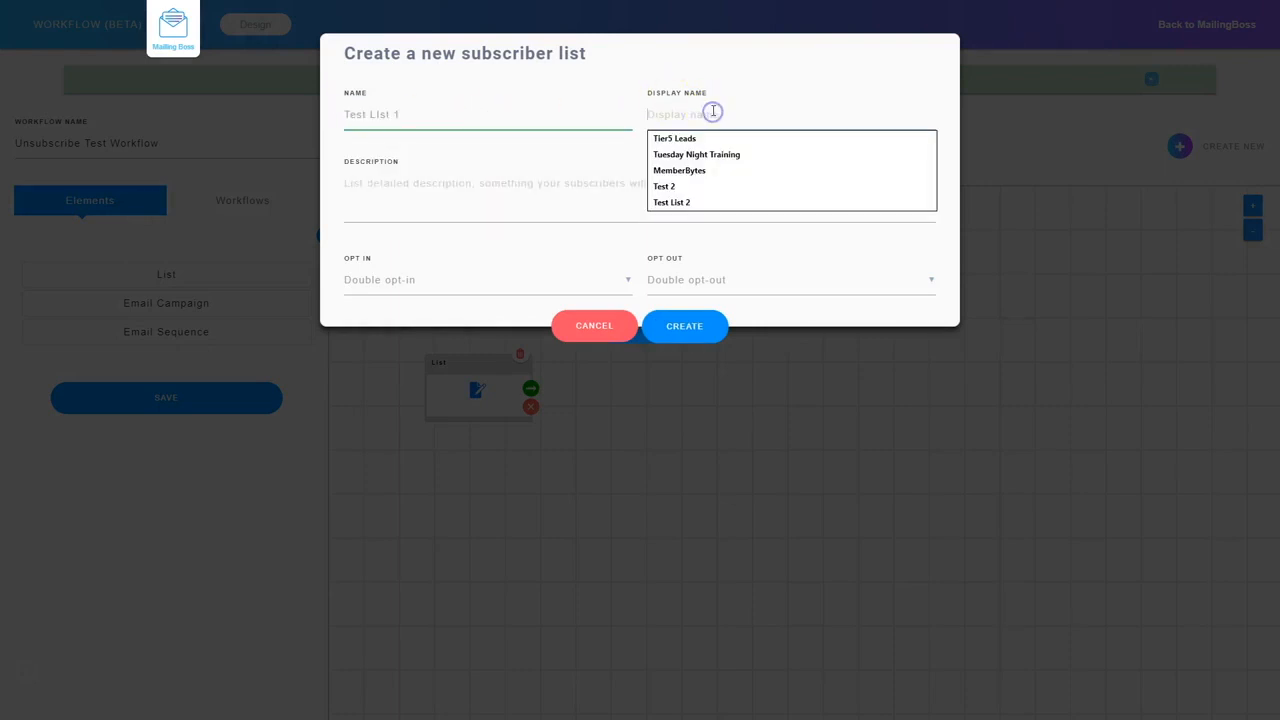
pyautogui.hotkey('ctrl', 'v')
pyautogui.click(408, 212)
pyautogui.hotkey('ctrl', 'v')
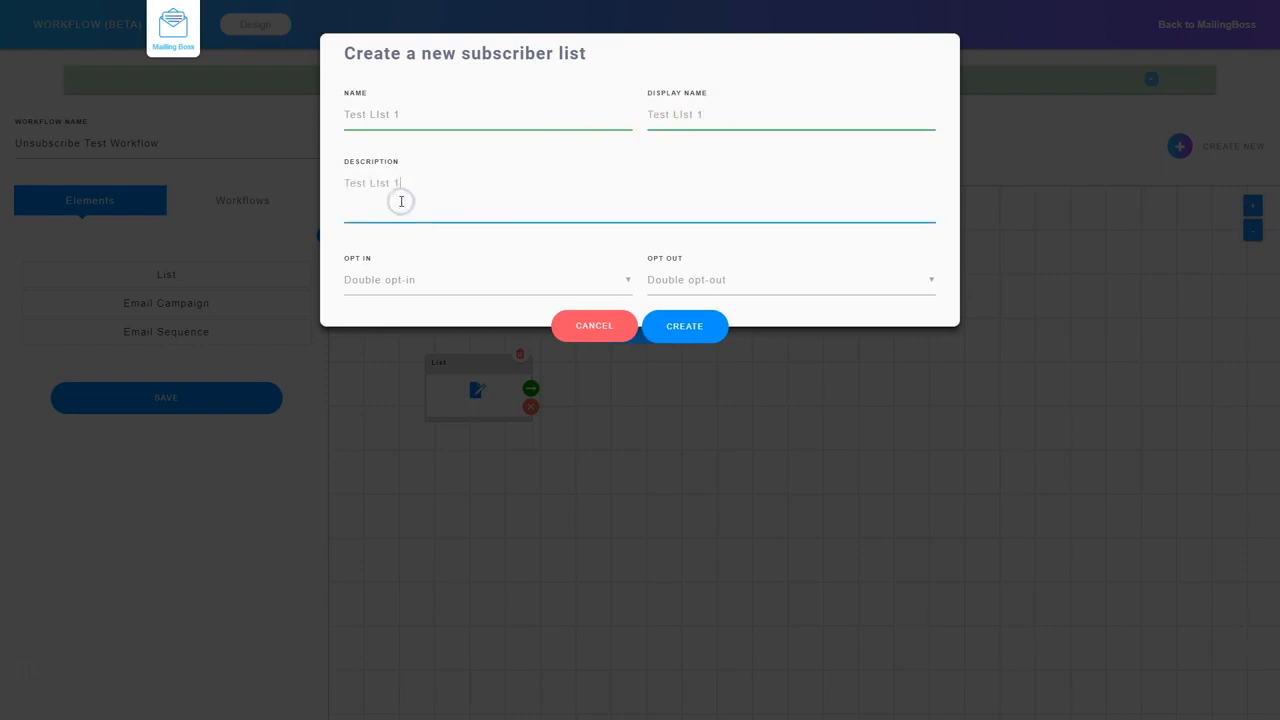
# Step: Set the new list to single opt-in and single opt-out, then create it and apply it to the upper List element
pyautogui.click(402, 288)
pyautogui.click(394, 313)
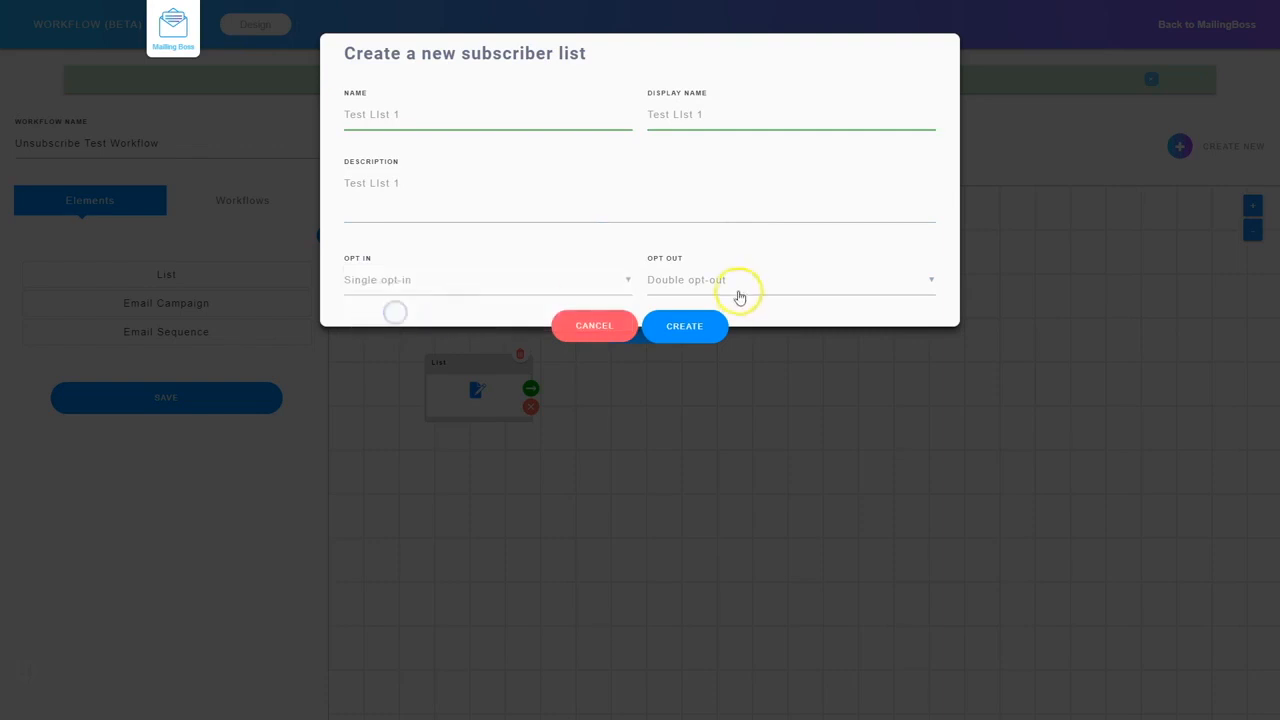
pyautogui.click(735, 292)
pyautogui.click(731, 315)
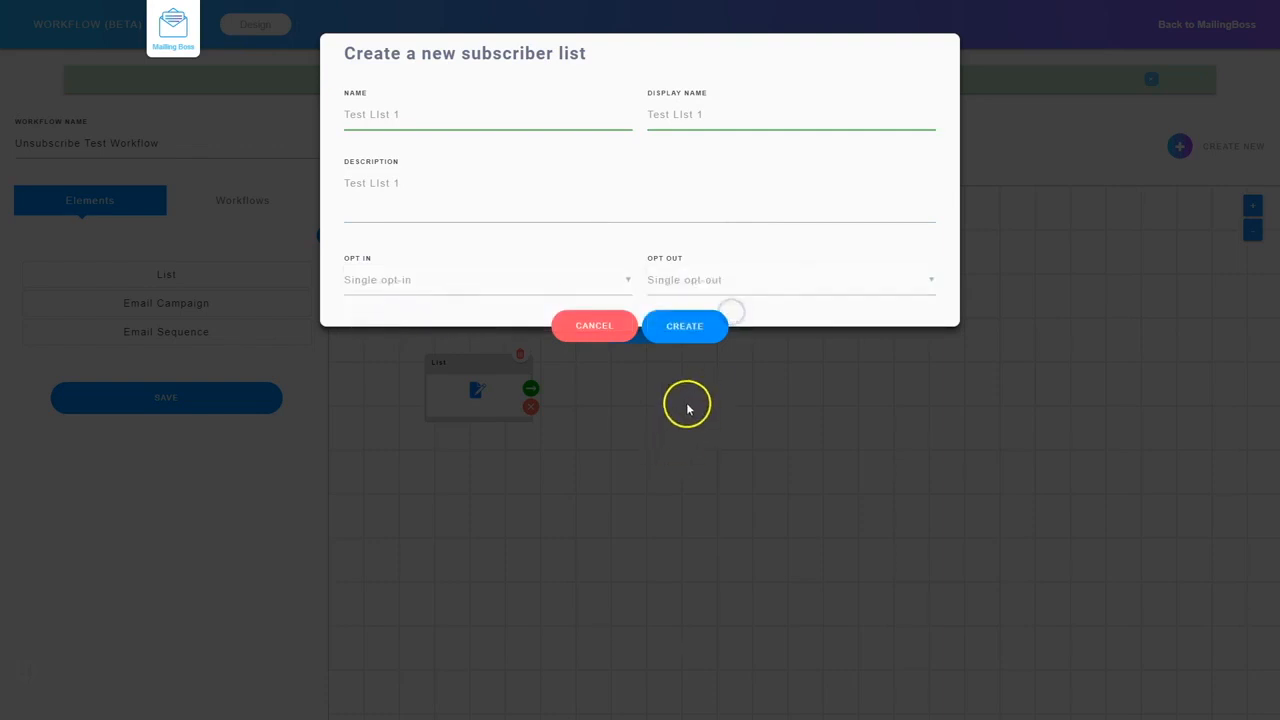
pyautogui.click(692, 330)
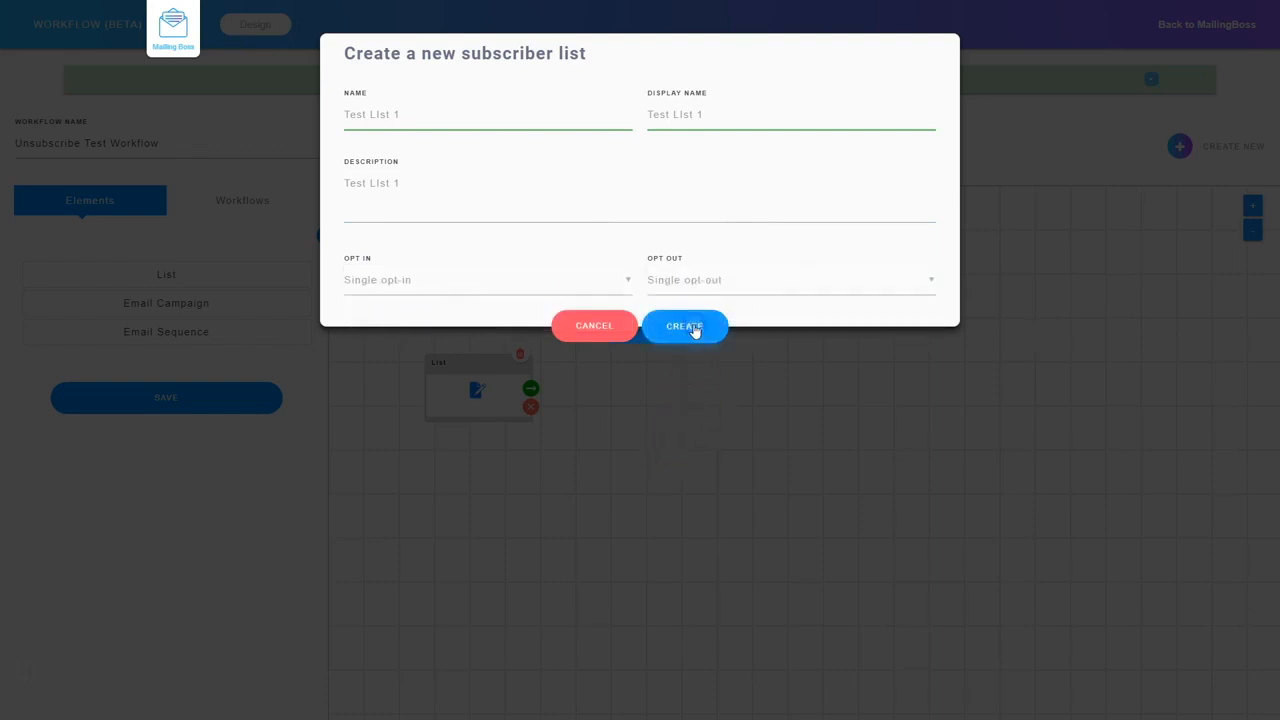
pyautogui.click(639, 329)
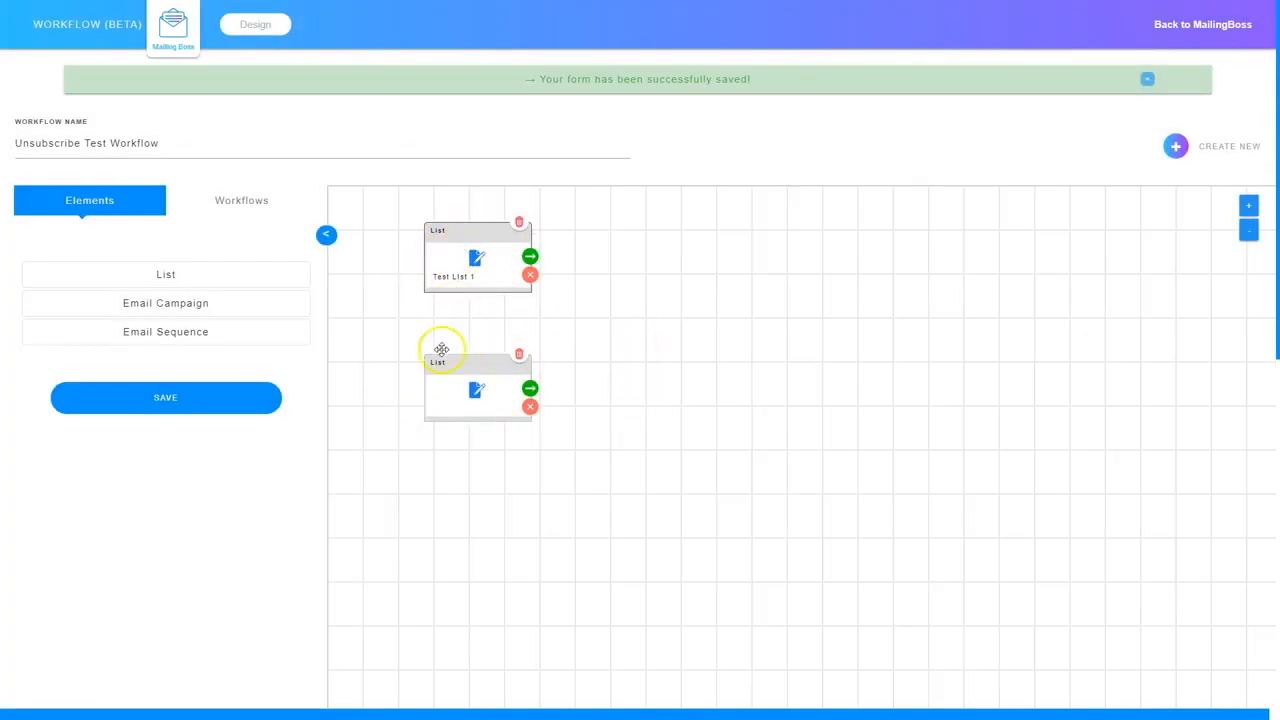
# Step: Create a subscriber list for the lower List element with "Test List 2" as its name, display name and description
pyautogui.click(477, 391)
pyautogui.click(477, 391)
pyautogui.click(649, 163)
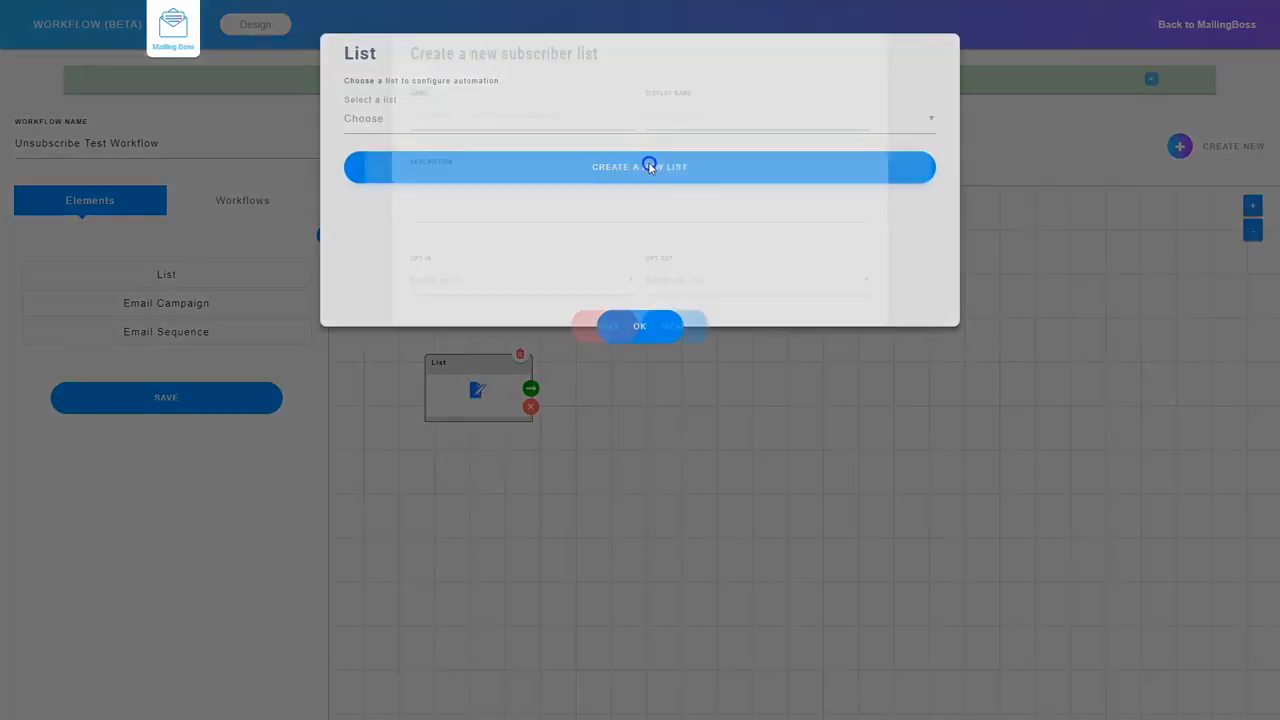
pyautogui.click(460, 114)
pyautogui.write('Test List 2')
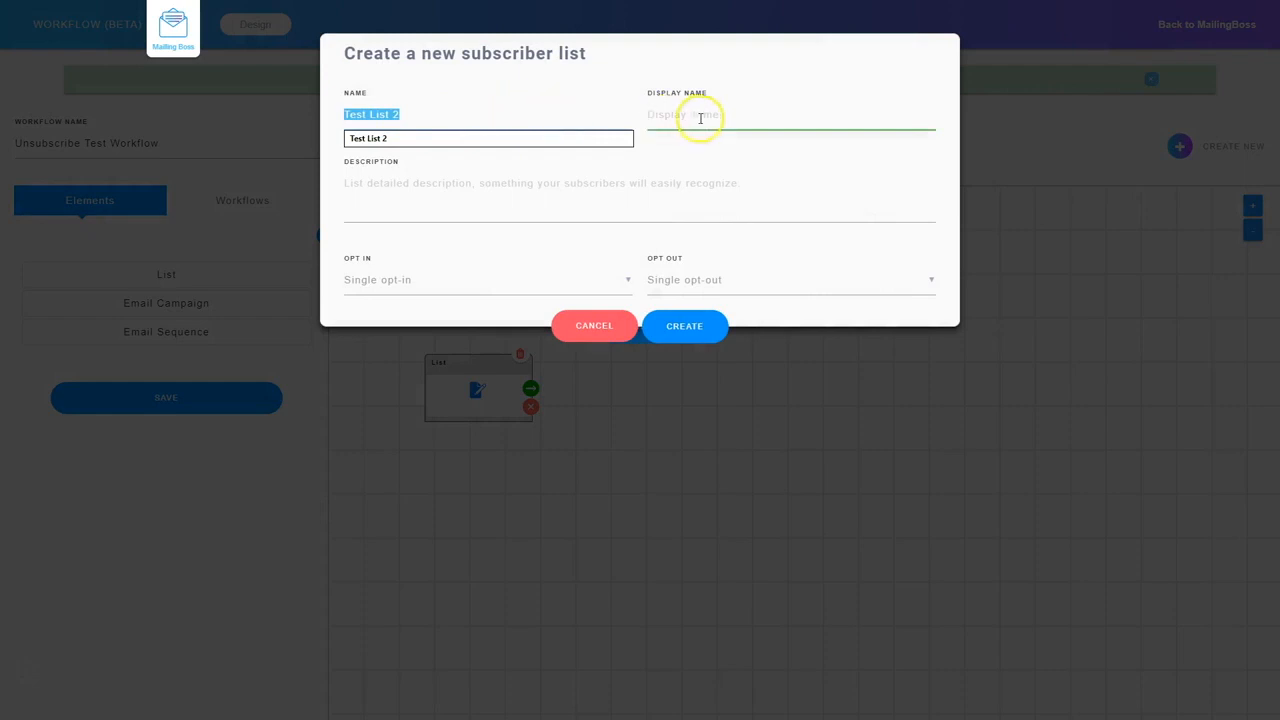
pyautogui.click(701, 116)
pyautogui.write('Test List 2')
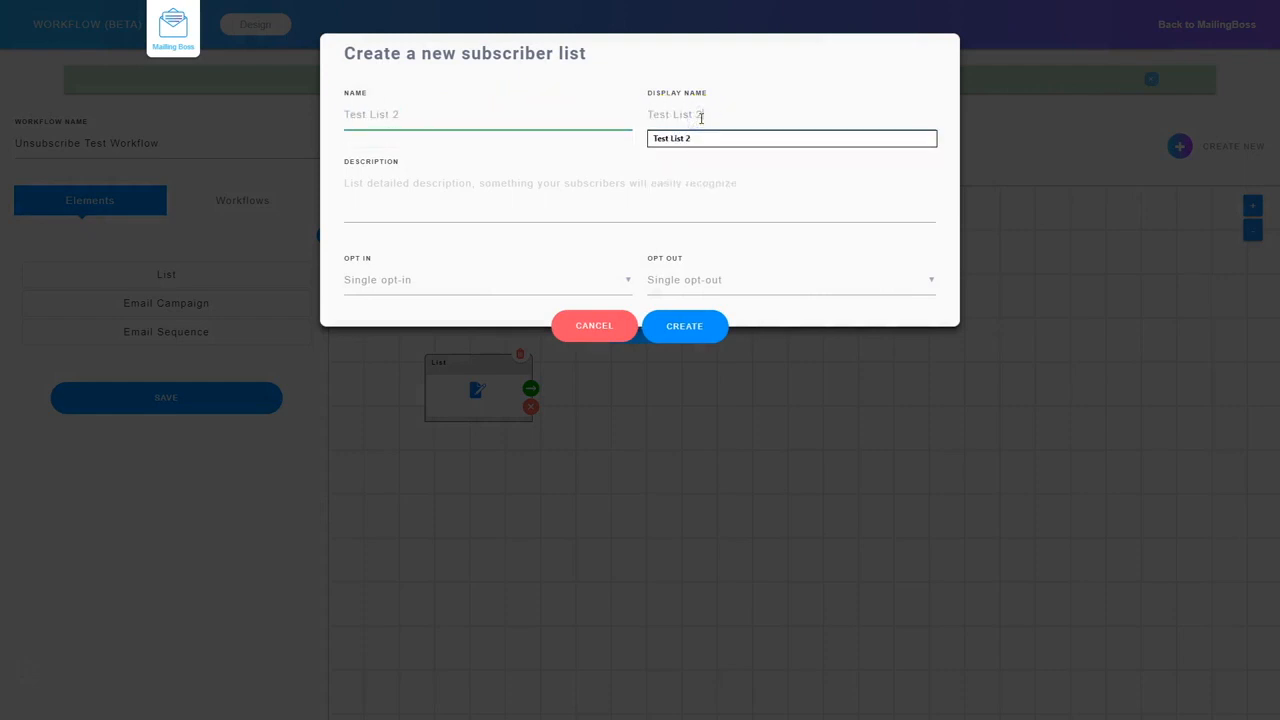
pyautogui.click(434, 195)
pyautogui.write('Test List 2')
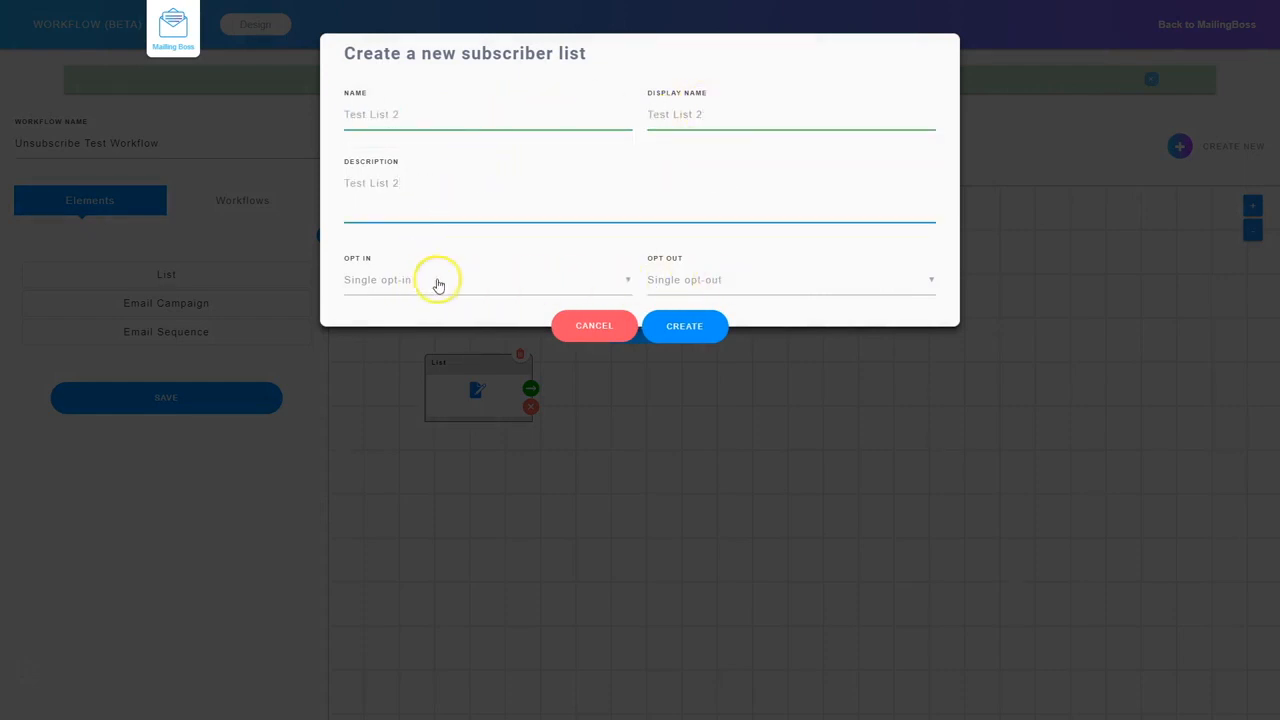
pyautogui.click(684, 330)
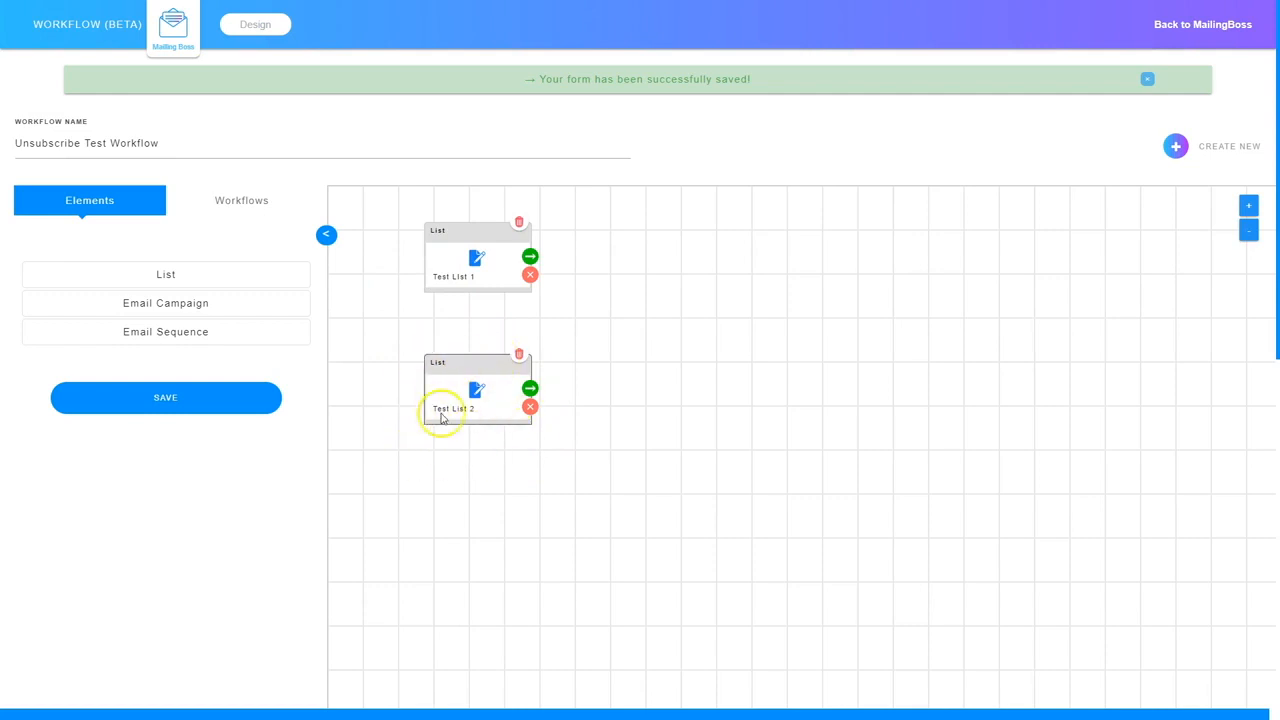
# Step: Add an Unsubscribe user action to the subscribe path of the Test List 2 element
pyautogui.click(531, 392)
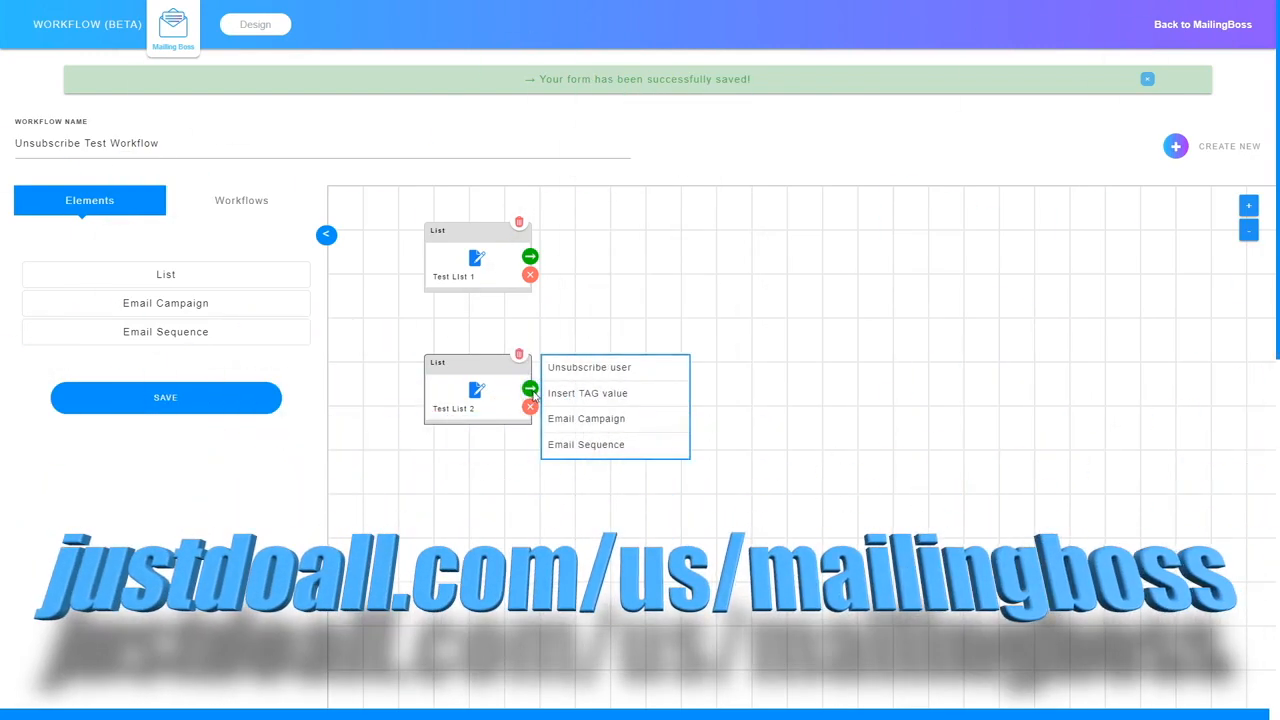
pyautogui.click(585, 371)
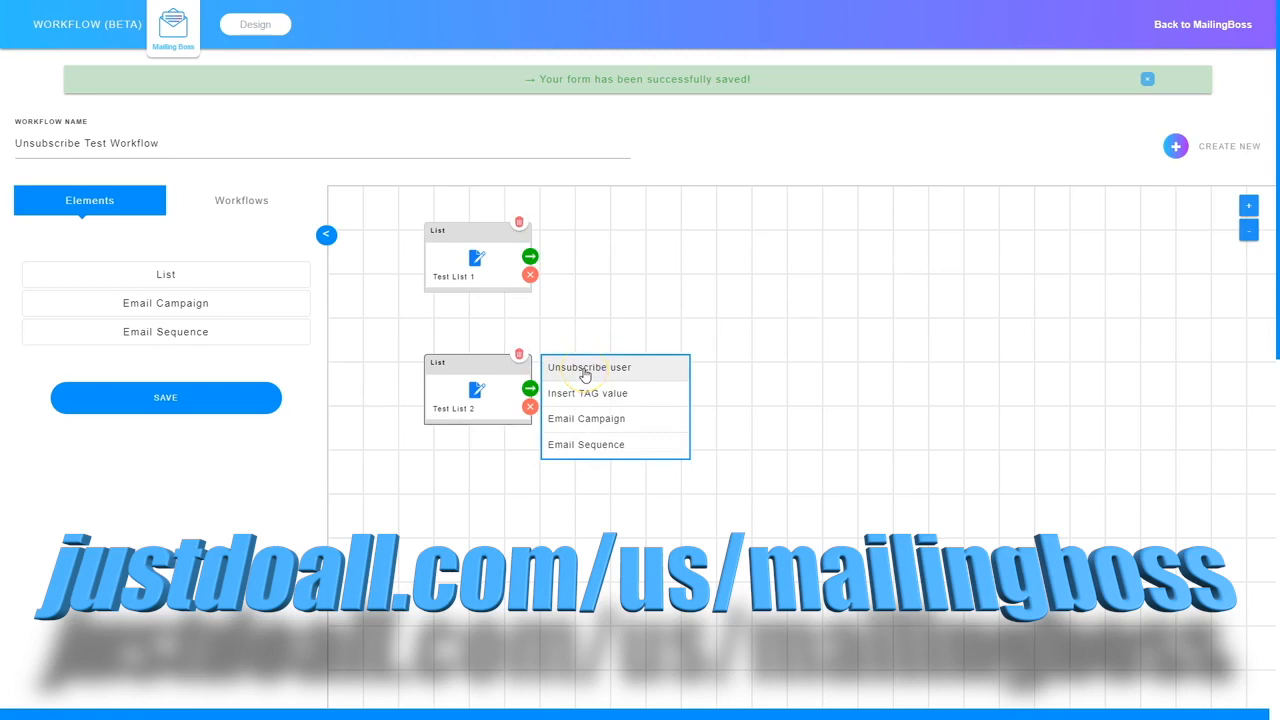
pyautogui.click(586, 394)
pyautogui.click(587, 421)
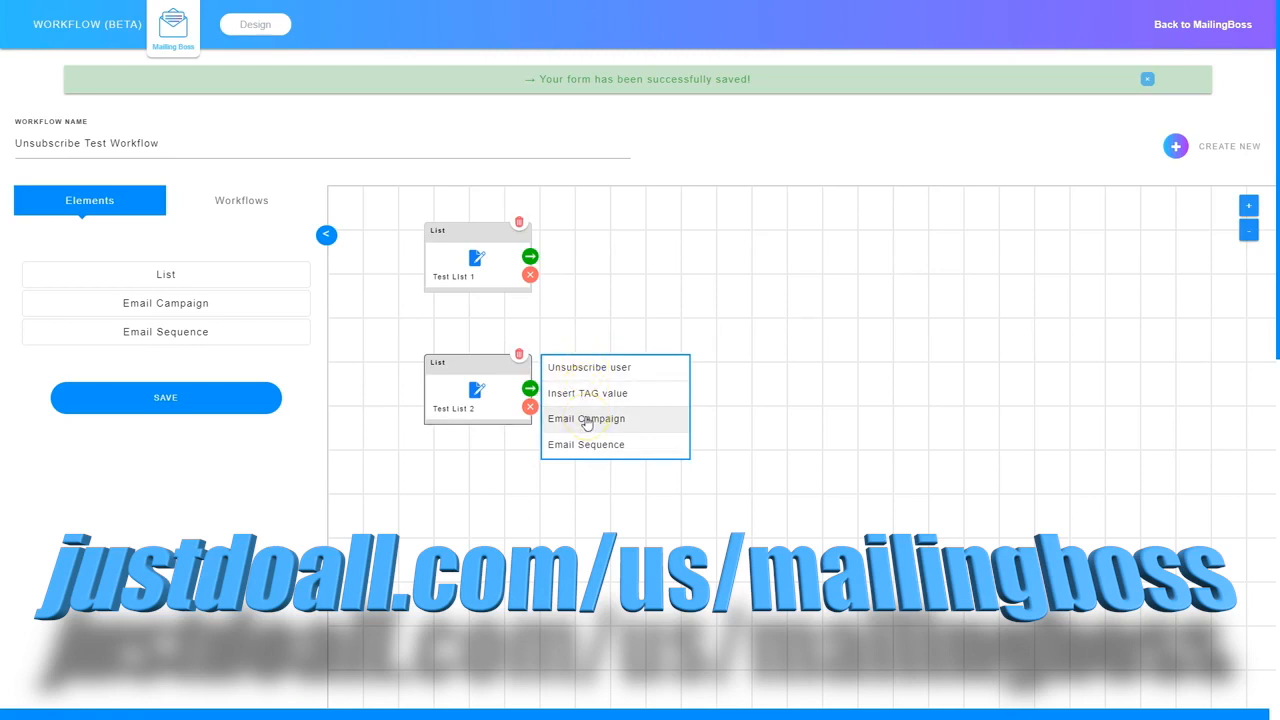
pyautogui.click(588, 449)
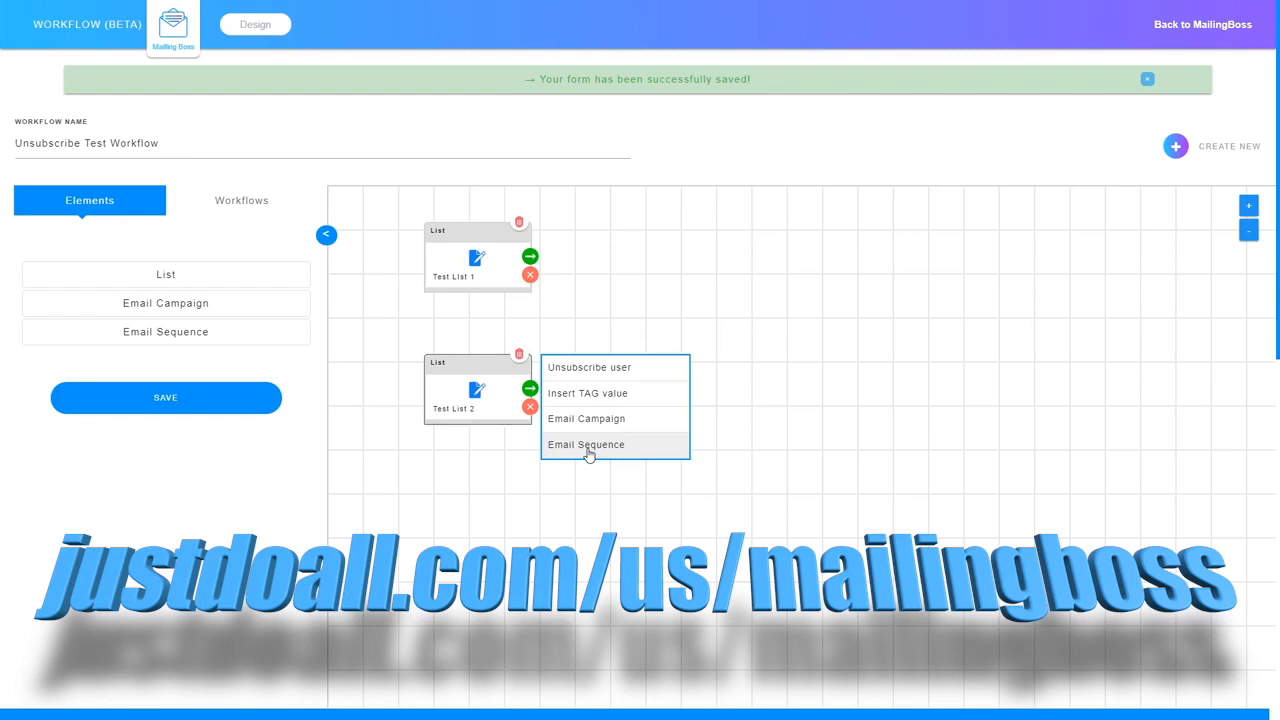
pyautogui.click(588, 368)
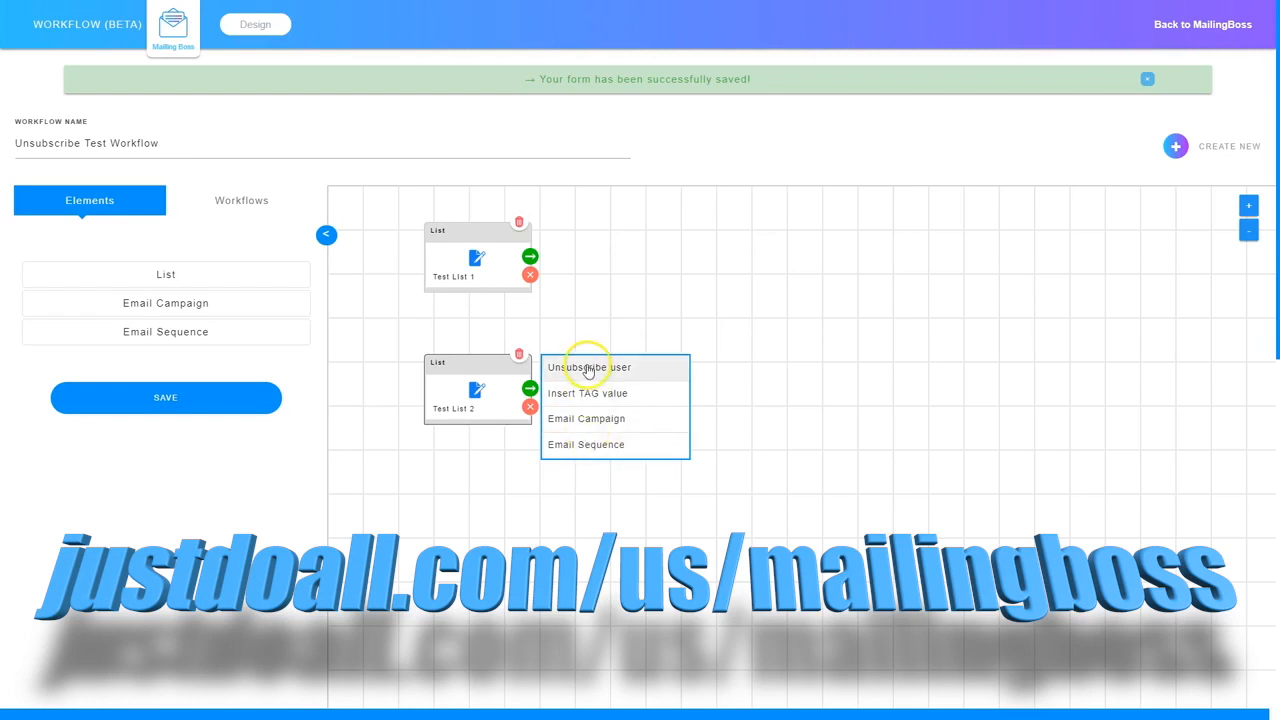
pyautogui.click(589, 368)
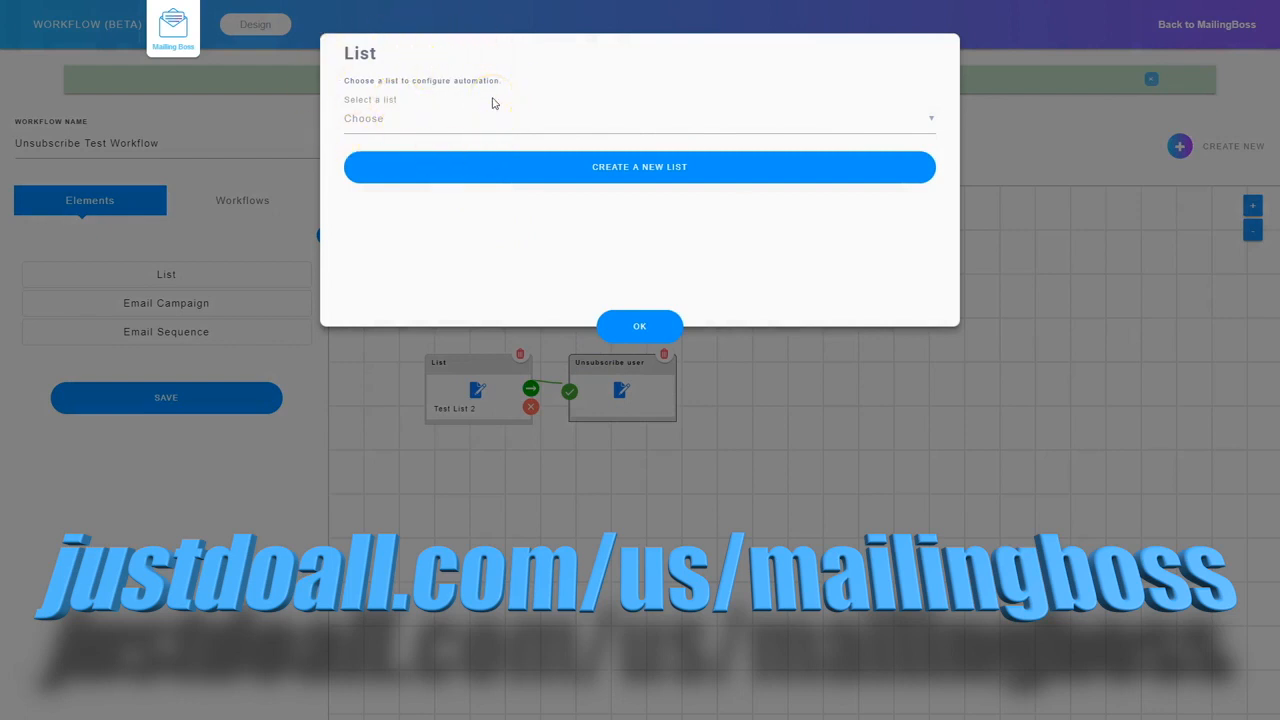
# Step: Choose Test List 1 as the list the action unsubscribes users from, apply it, and save the workflow
pyautogui.click(421, 125)
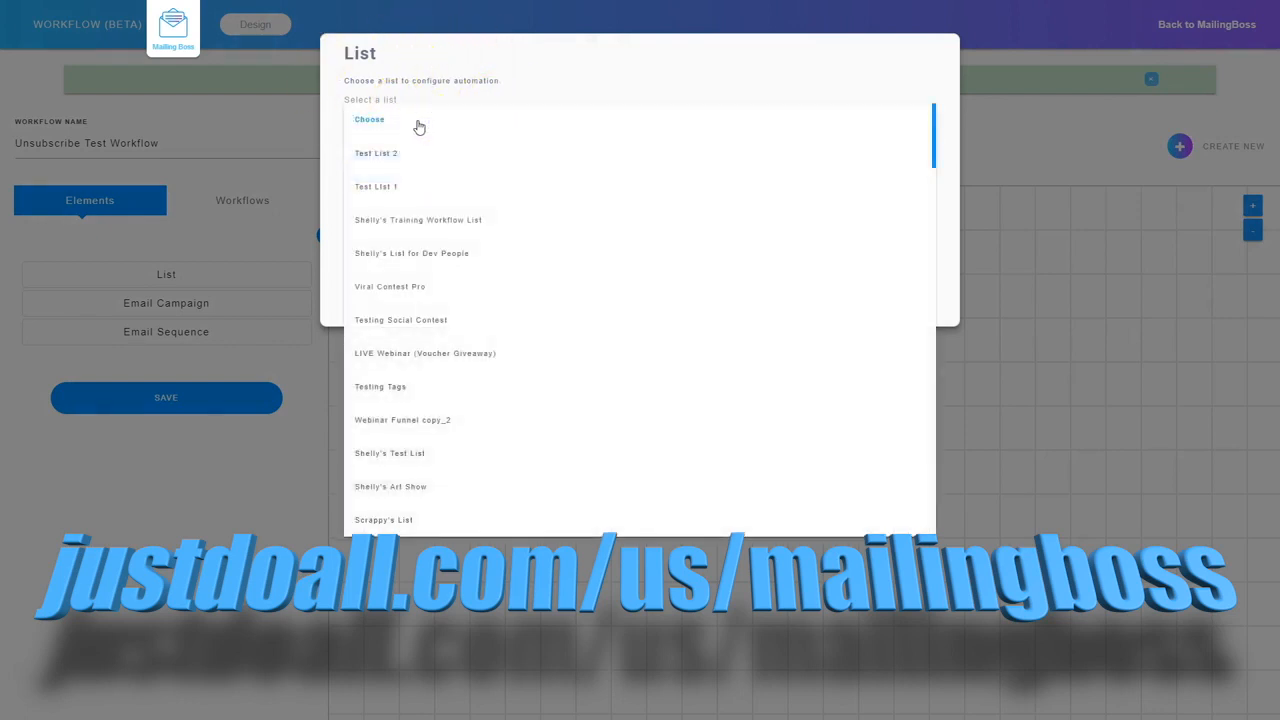
pyautogui.click(380, 187)
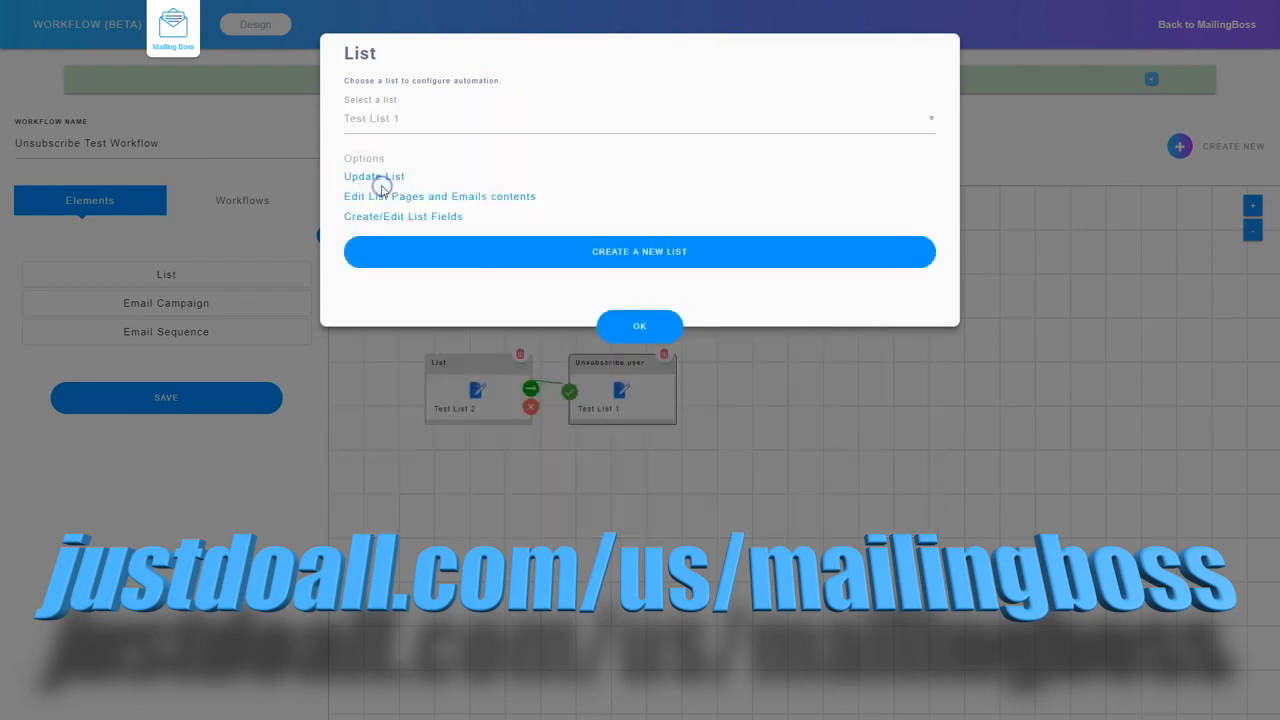
pyautogui.click(655, 325)
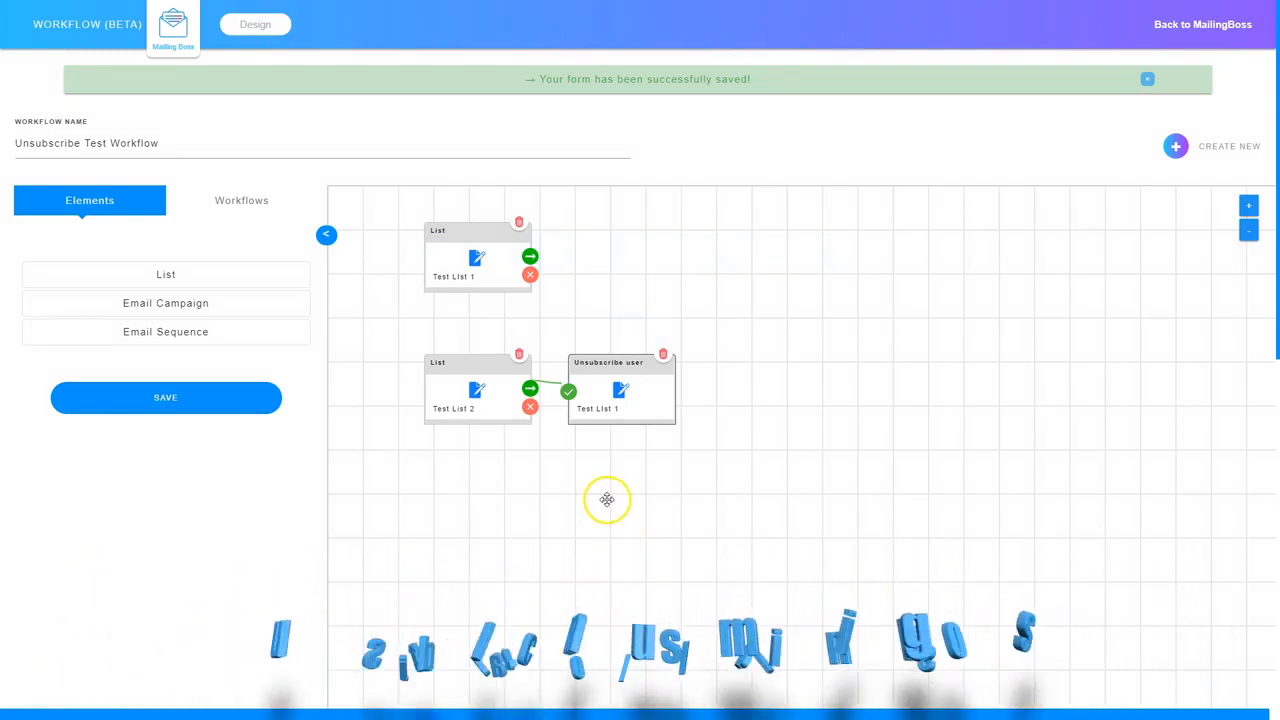
pyautogui.click(160, 397)
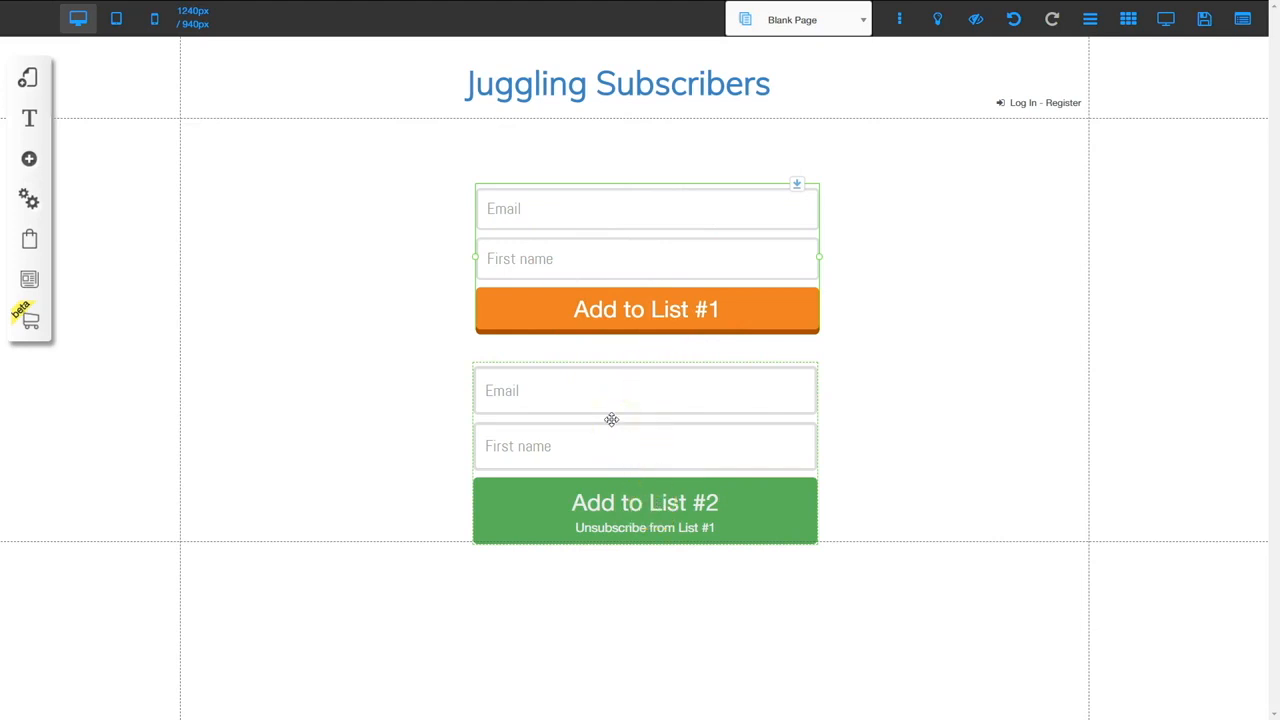
# Step: In the page builder, open the configuration of the "Add to List #1" email form on the Juggling Subscribers page
pyautogui.click(623, 237)
pyautogui.click(598, 222)
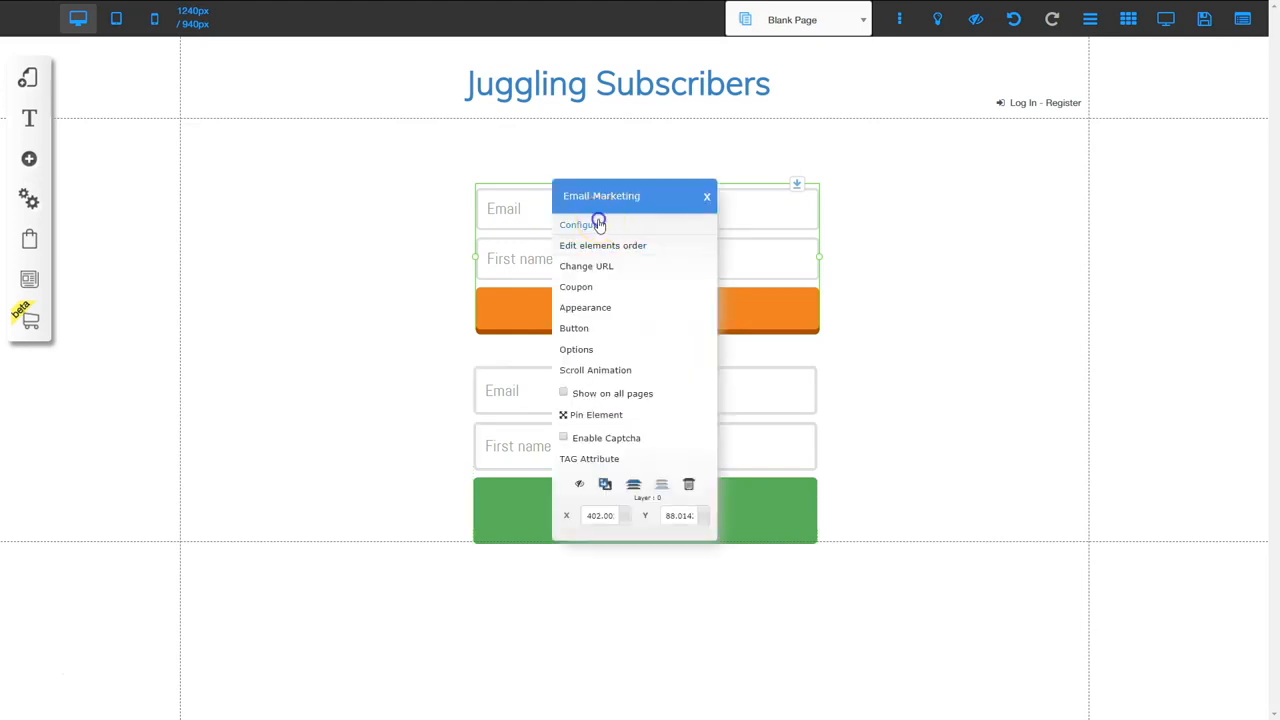